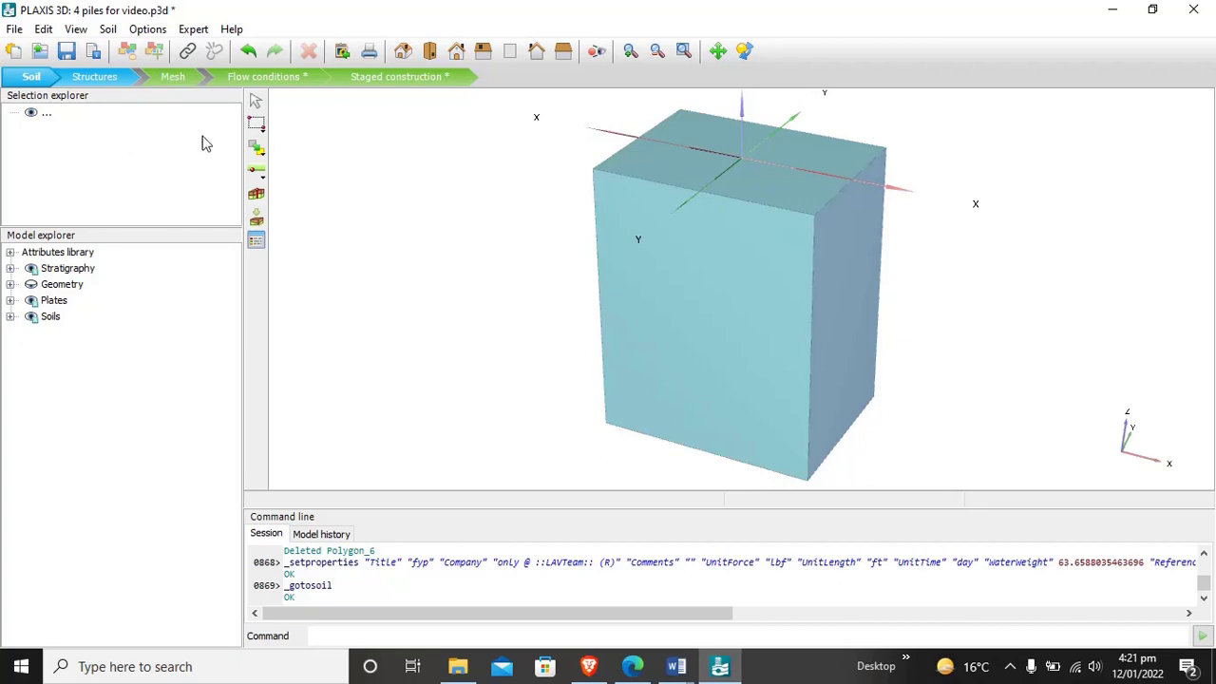
Step: Confirm the 10-noded model in ft, lbf and day, with a −2 to 2 by −1.5 to 1.5 ft contour
left_click(14, 28)
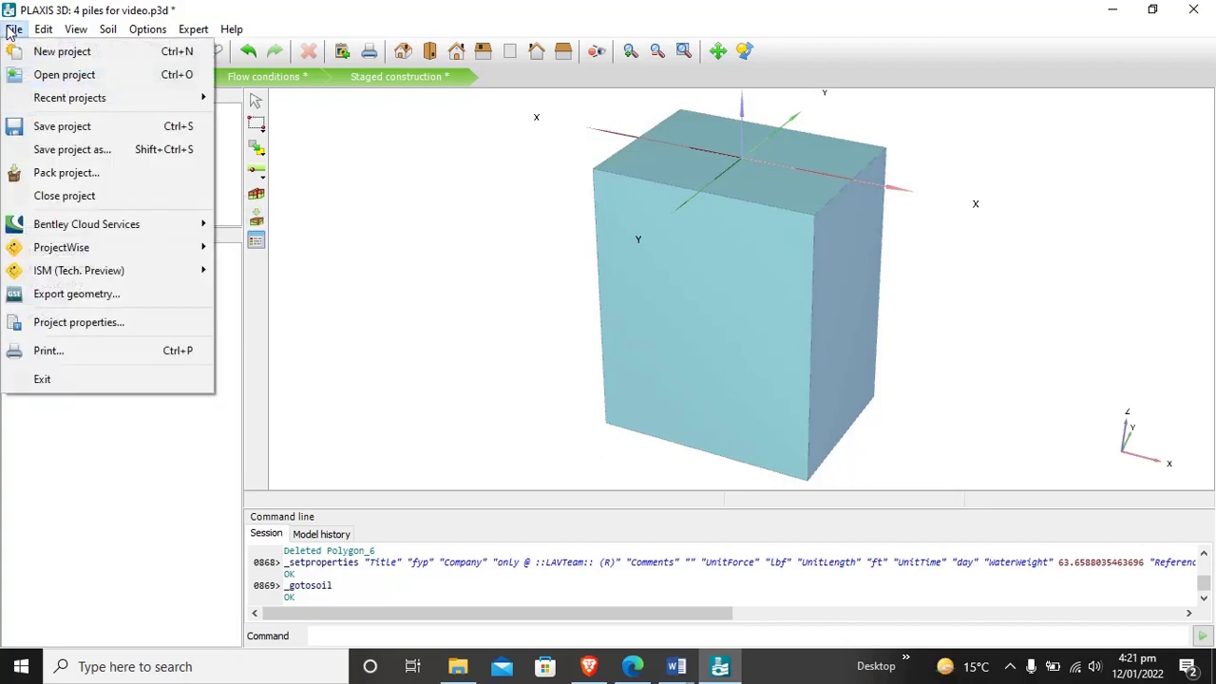
mouse_move(44, 29)
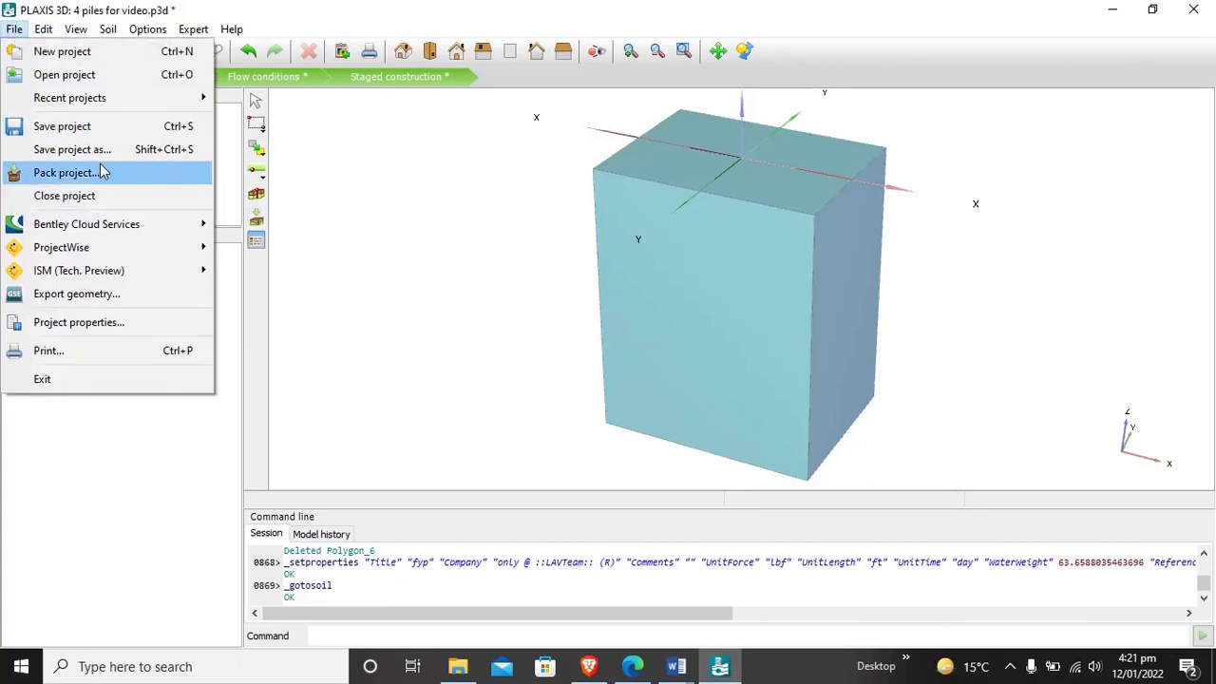
left_click(128, 324)
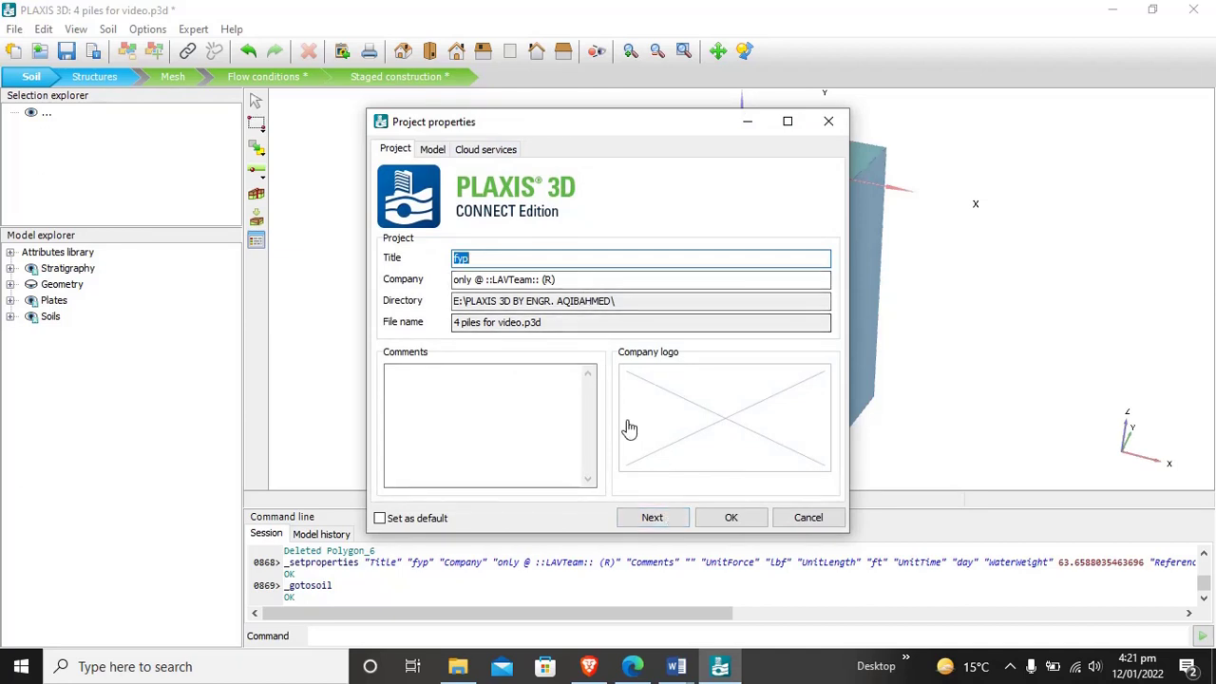
left_click(652, 517)
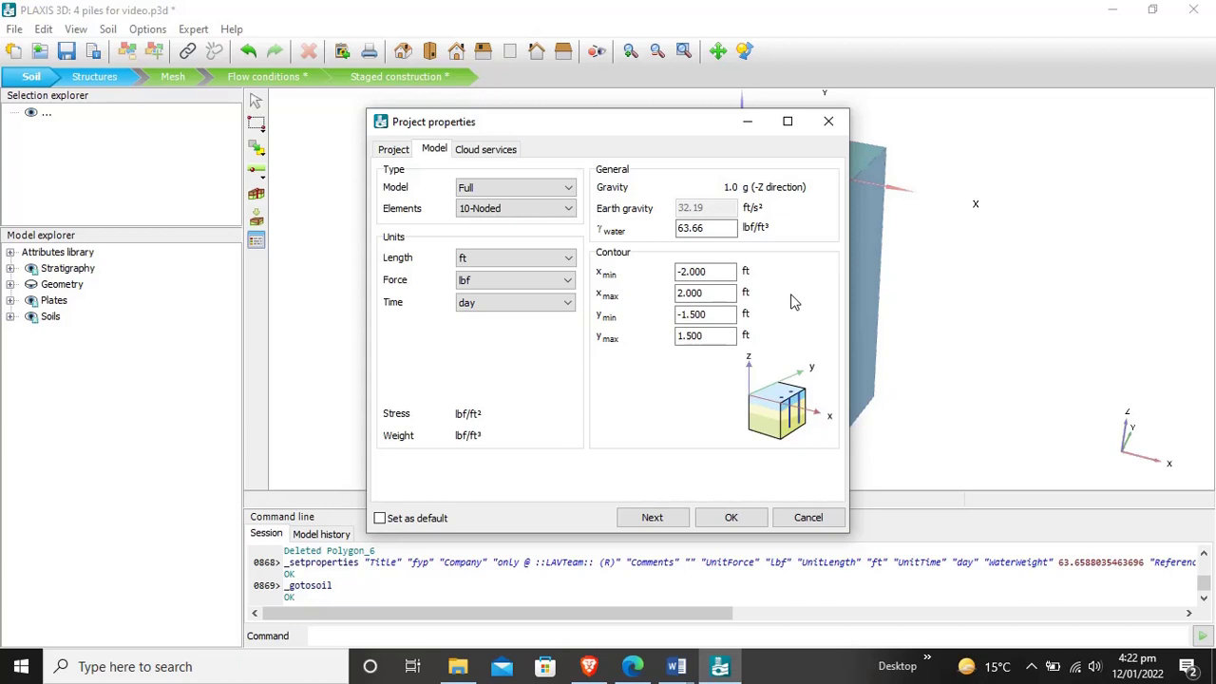
left_click(731, 518)
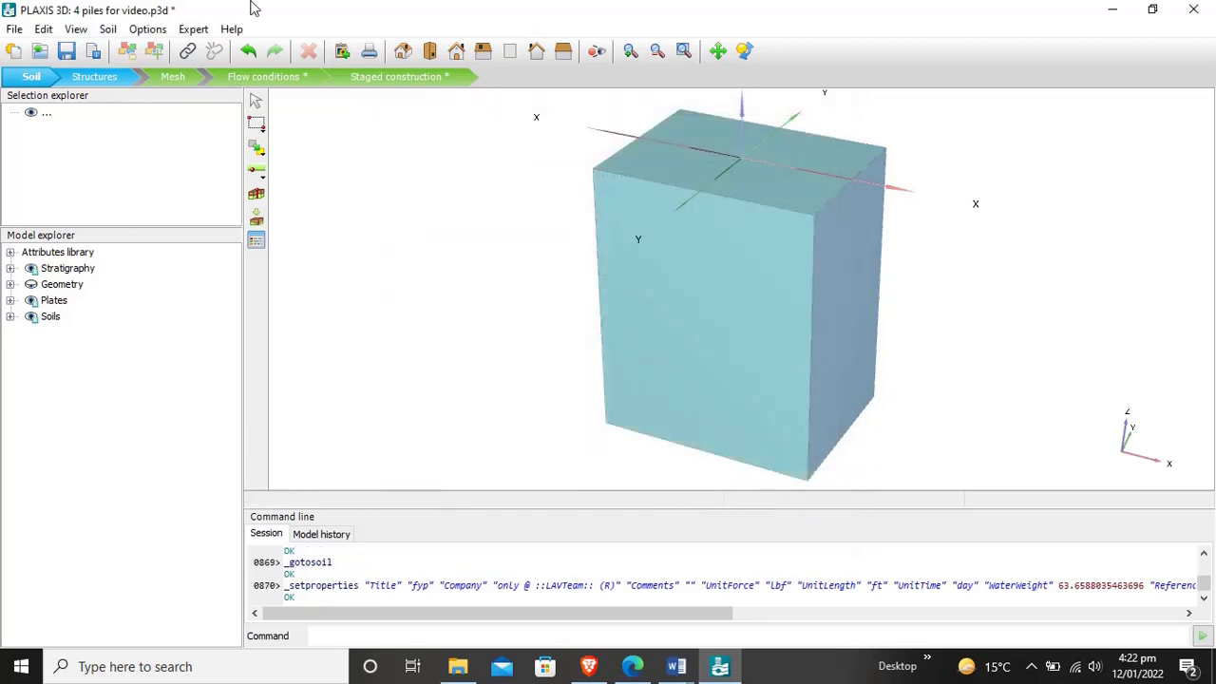
Step: Open Borehole_1's soil layers (one Sand layer, 0 to −5 ft, head −6 ft) and its material sets
left_click(108, 33)
left_click(109, 33)
left_click(108, 34)
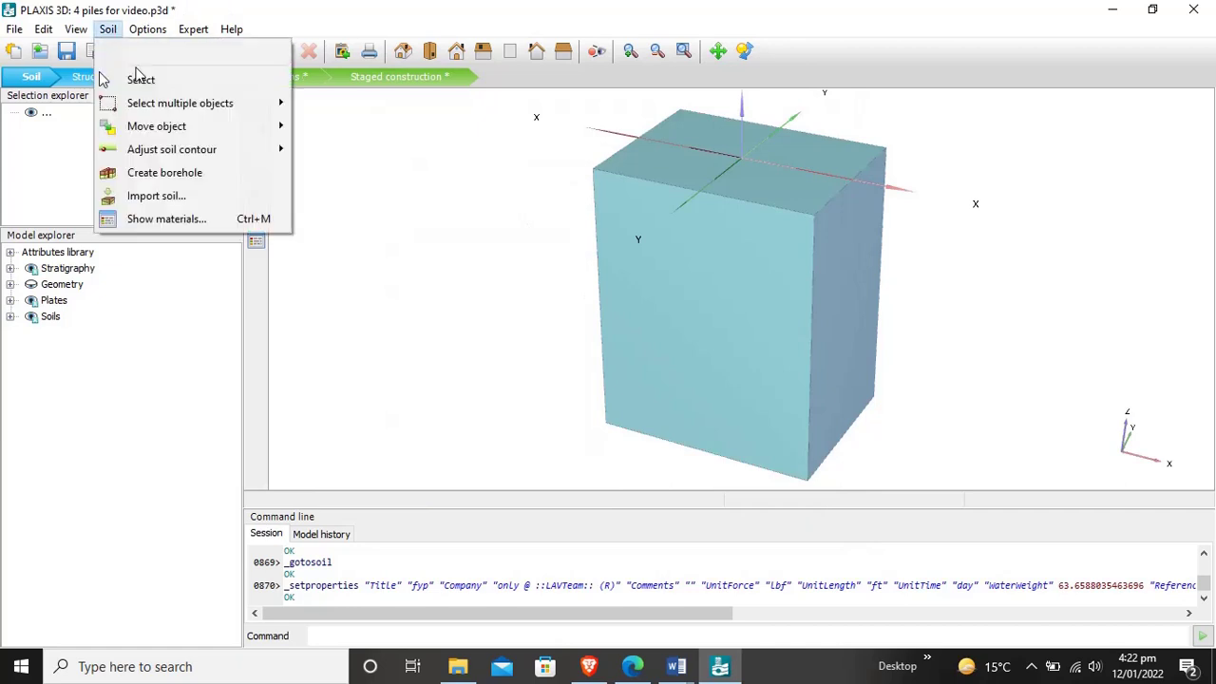
left_click(162, 54)
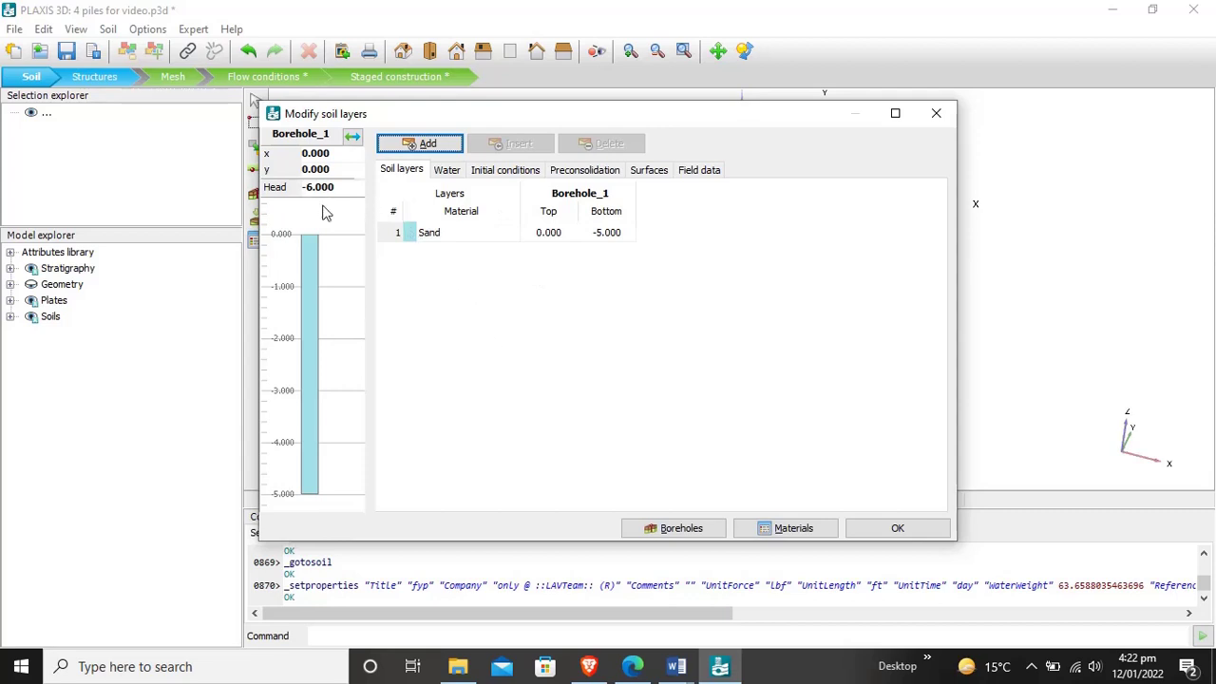
left_click(785, 528)
Step: Inspect the Sand set's parameters, groundwater, interface and initial K0 tabs, then accept it
left_click(621, 167)
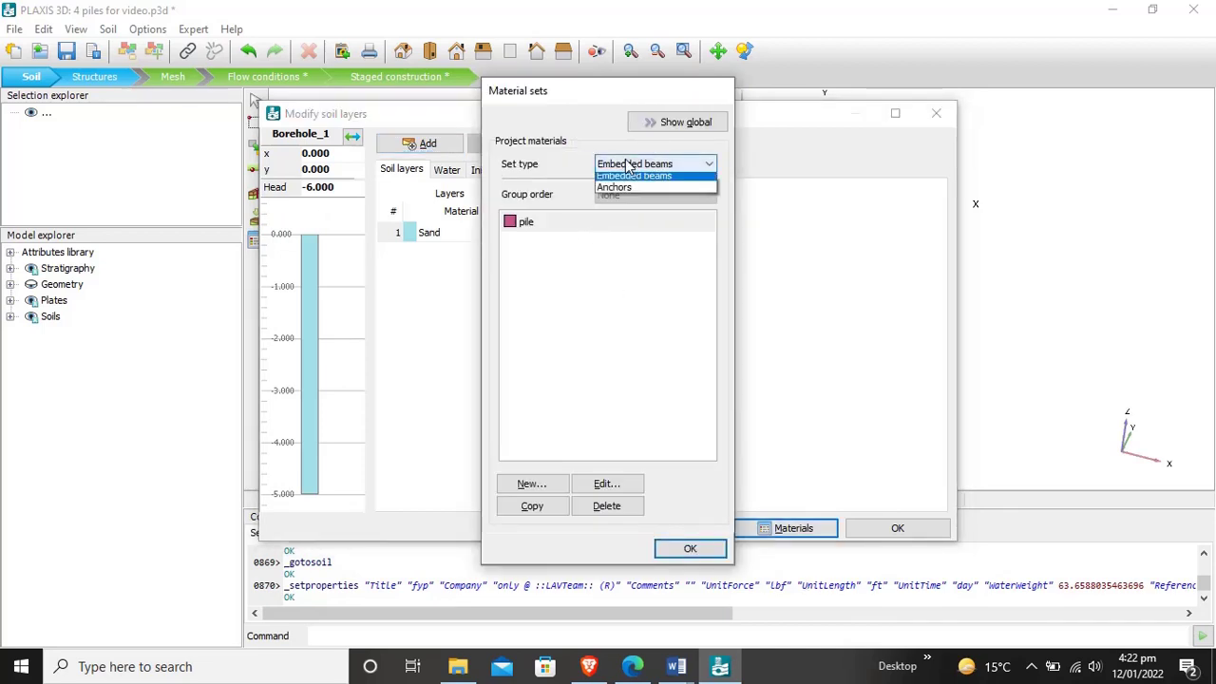
left_click(627, 181)
left_click(562, 222)
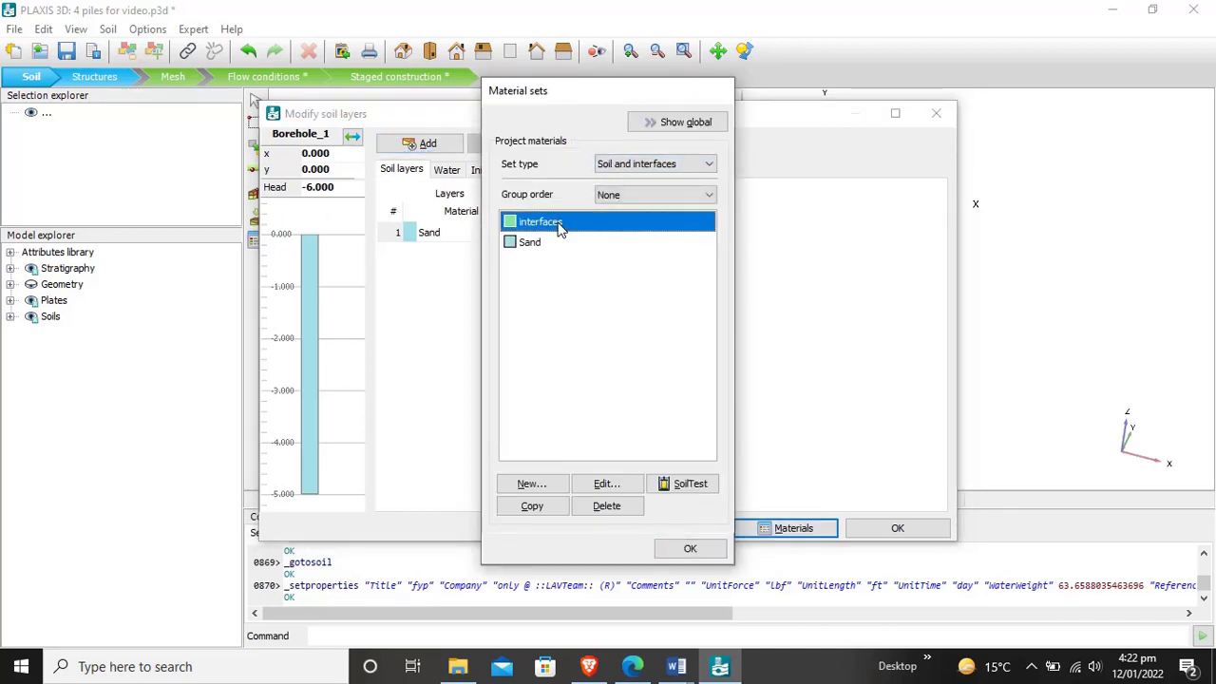
left_click(529, 245)
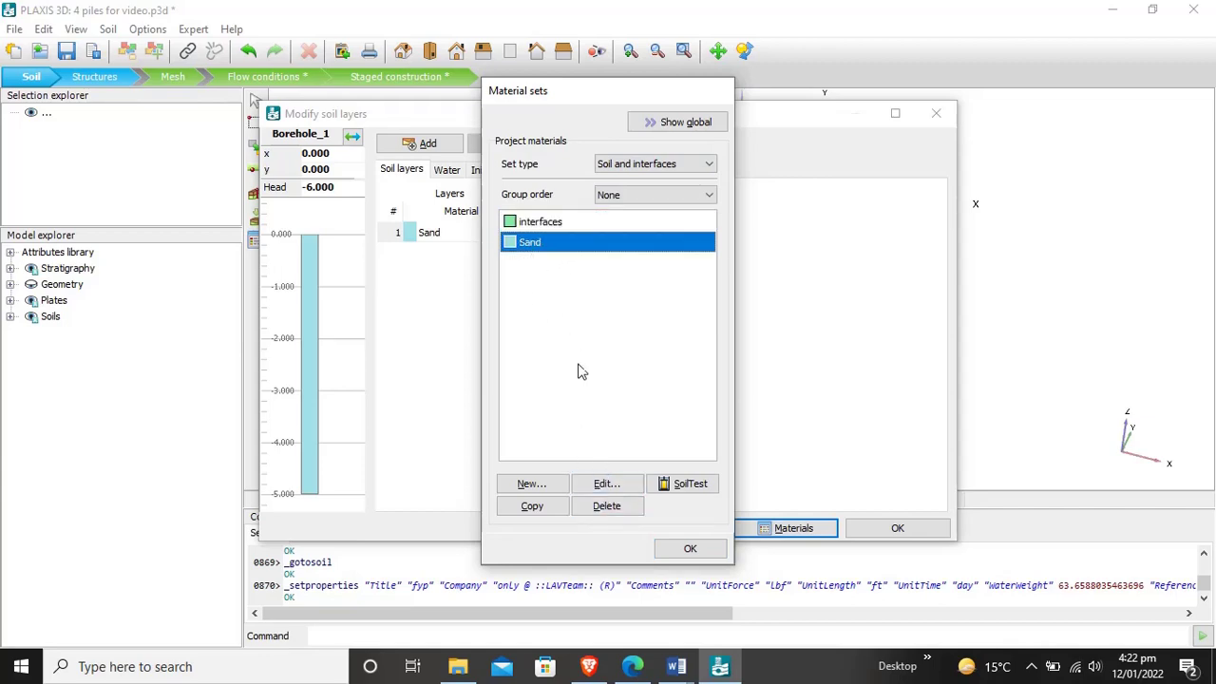
left_click(616, 485)
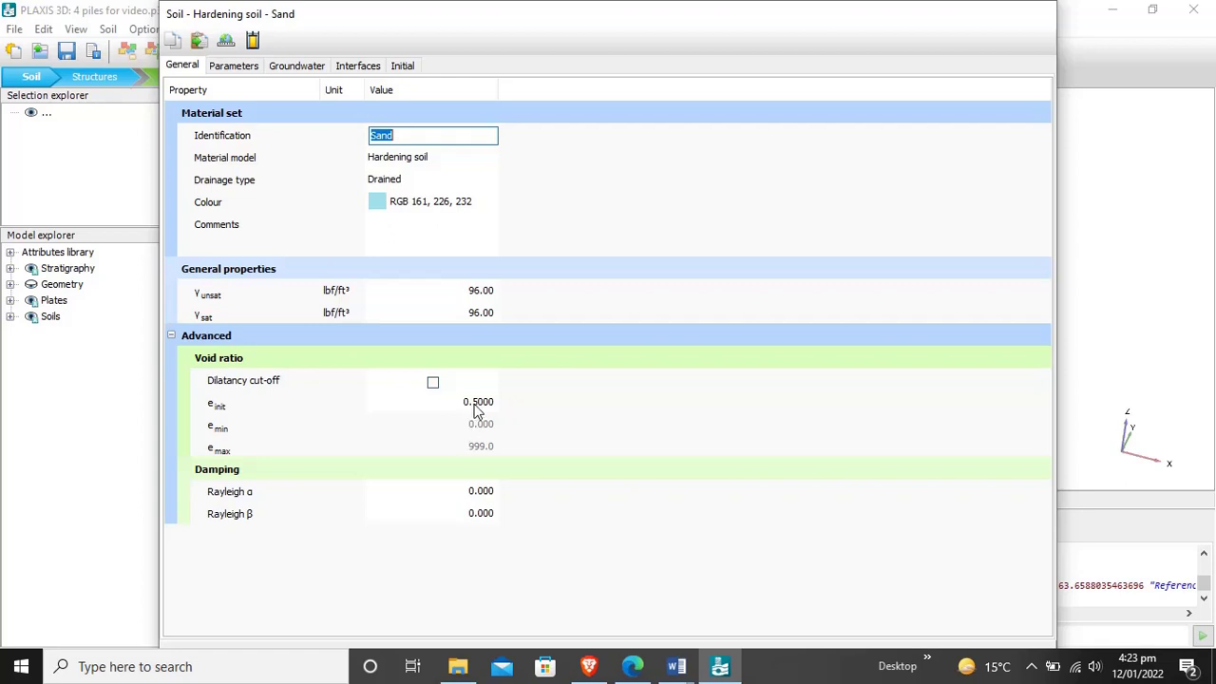
left_click(245, 68)
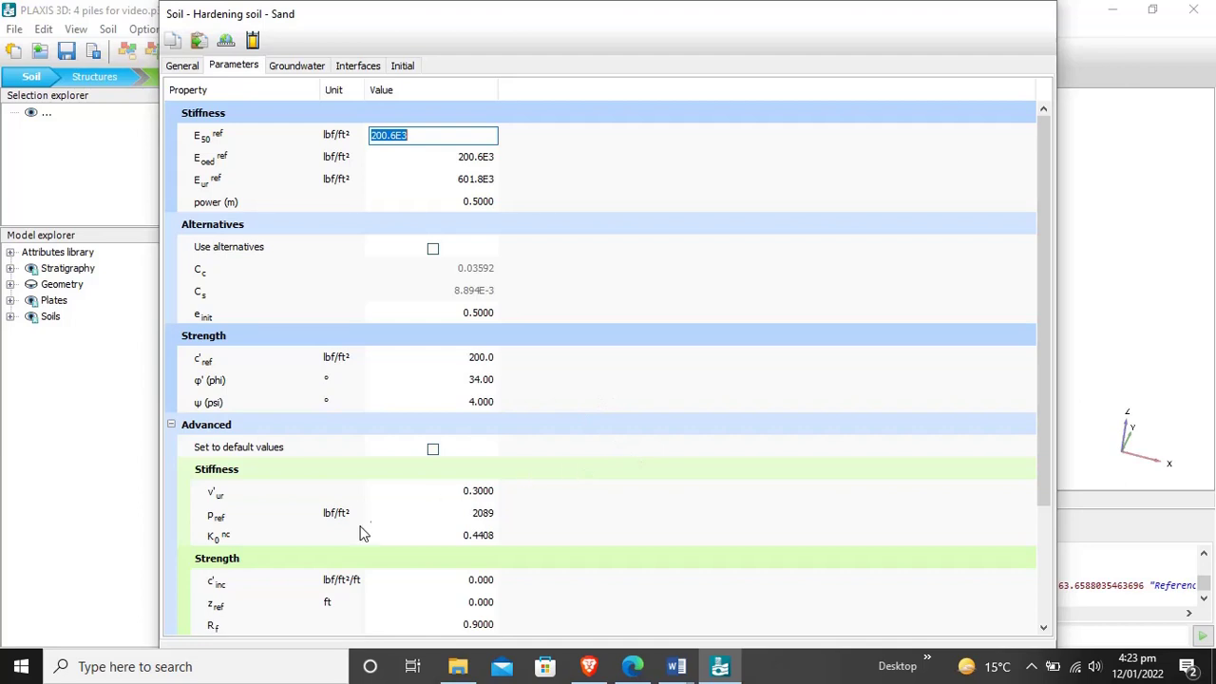
left_click(298, 66)
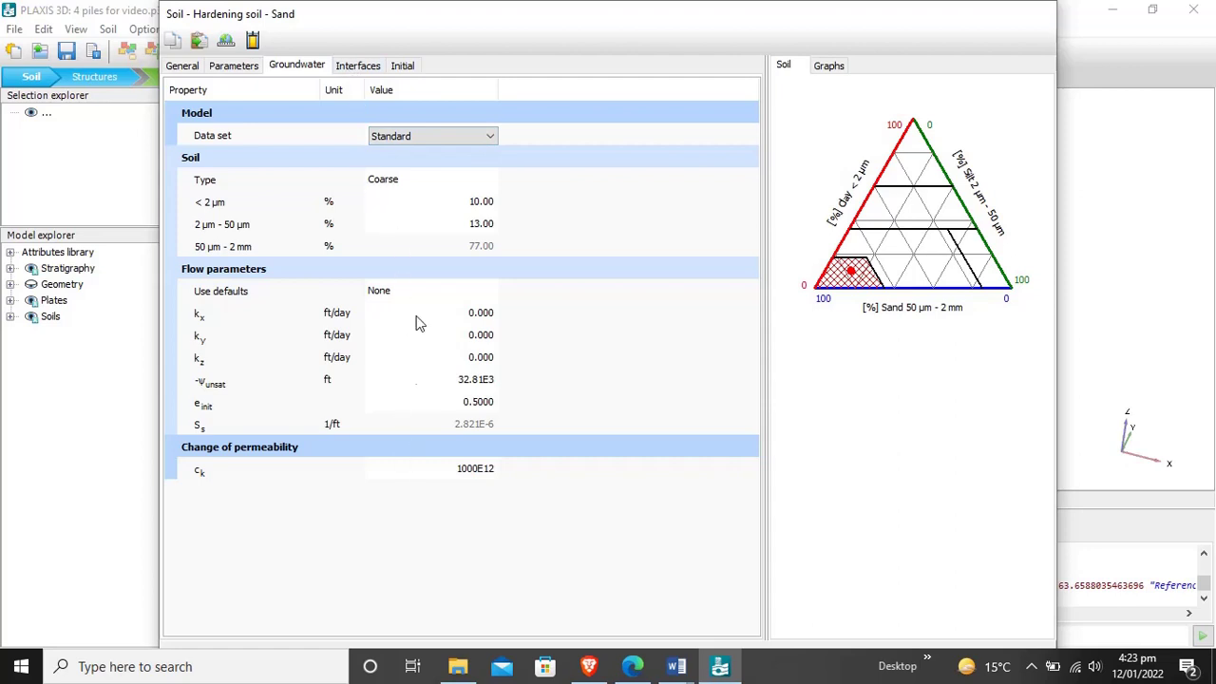
left_click(360, 65)
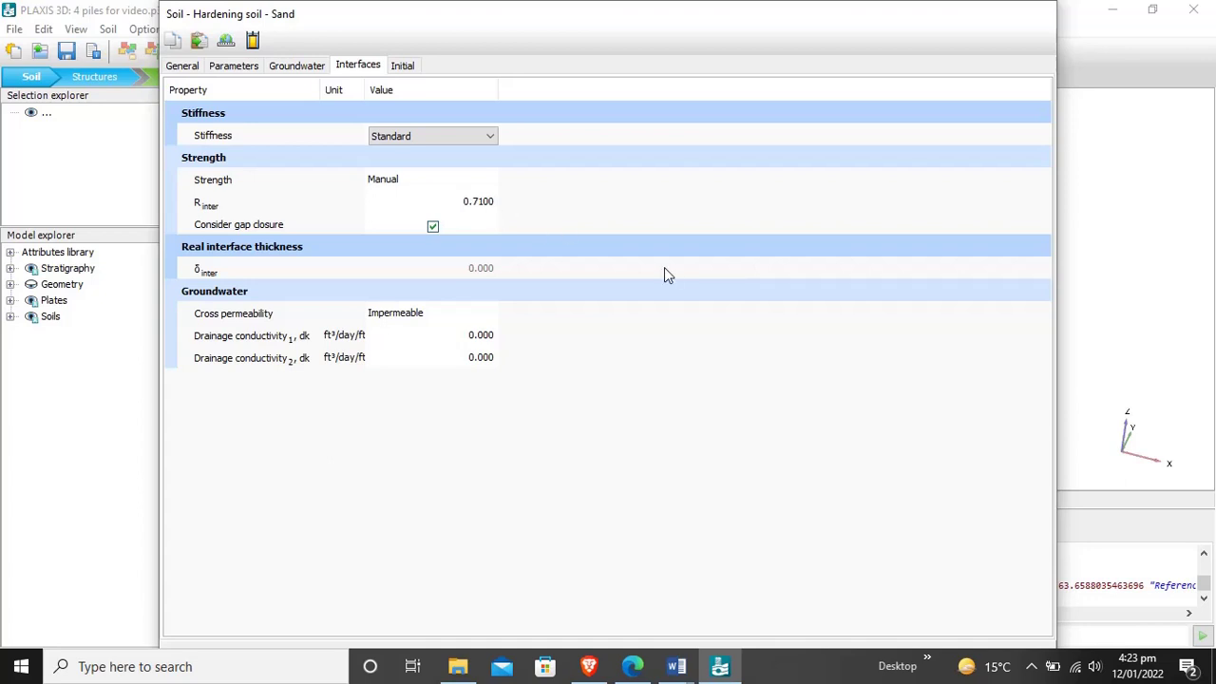
left_click(416, 67)
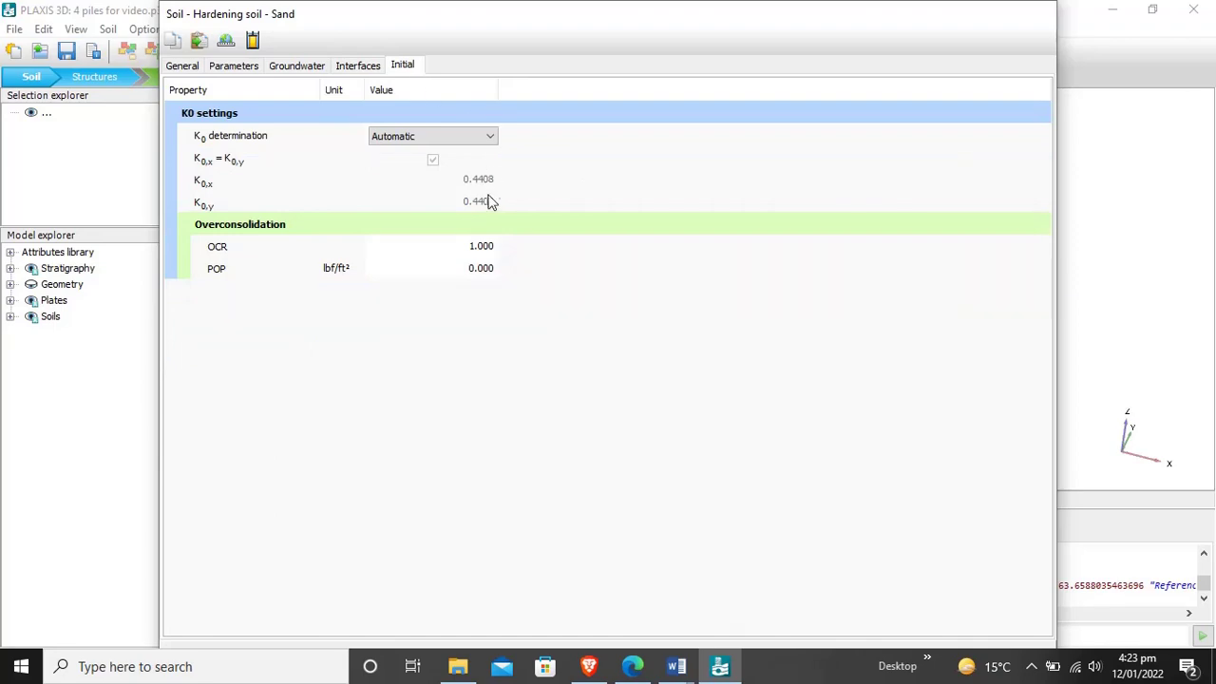
double_click(918, 23)
left_click(1112, 634)
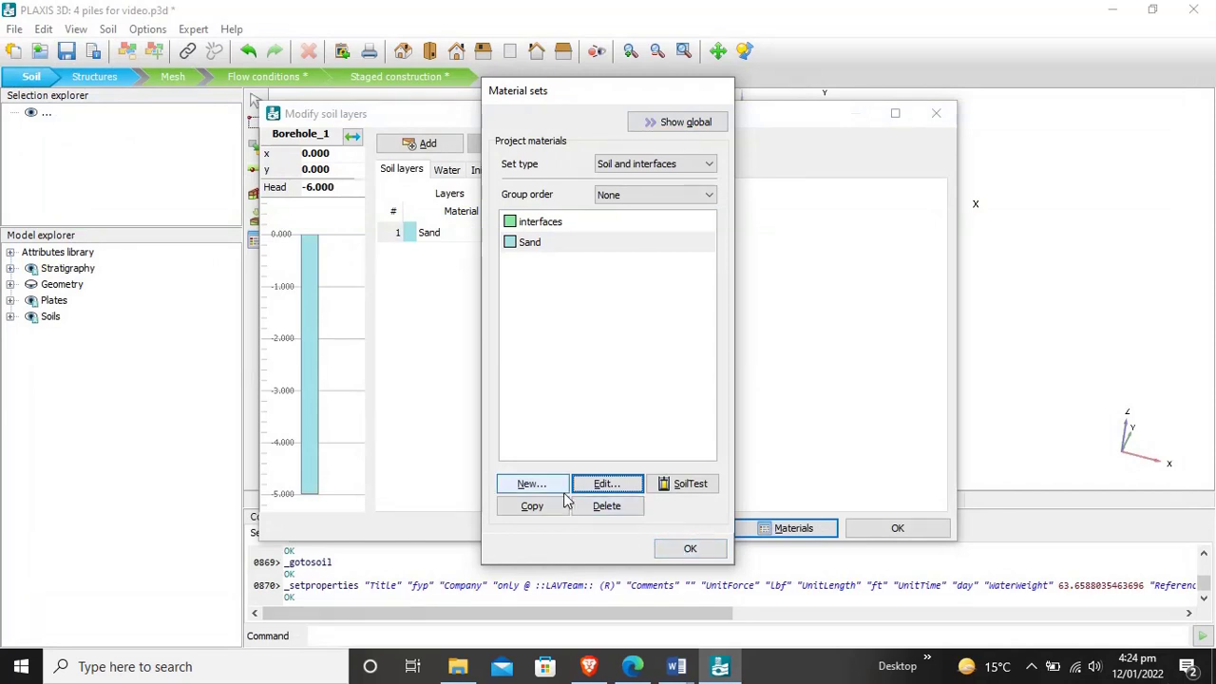
Step: Inspect the Raft plate set (elastic, isotropic, ν12 0.3300) under Plates and accept it unchanged
left_click(673, 166)
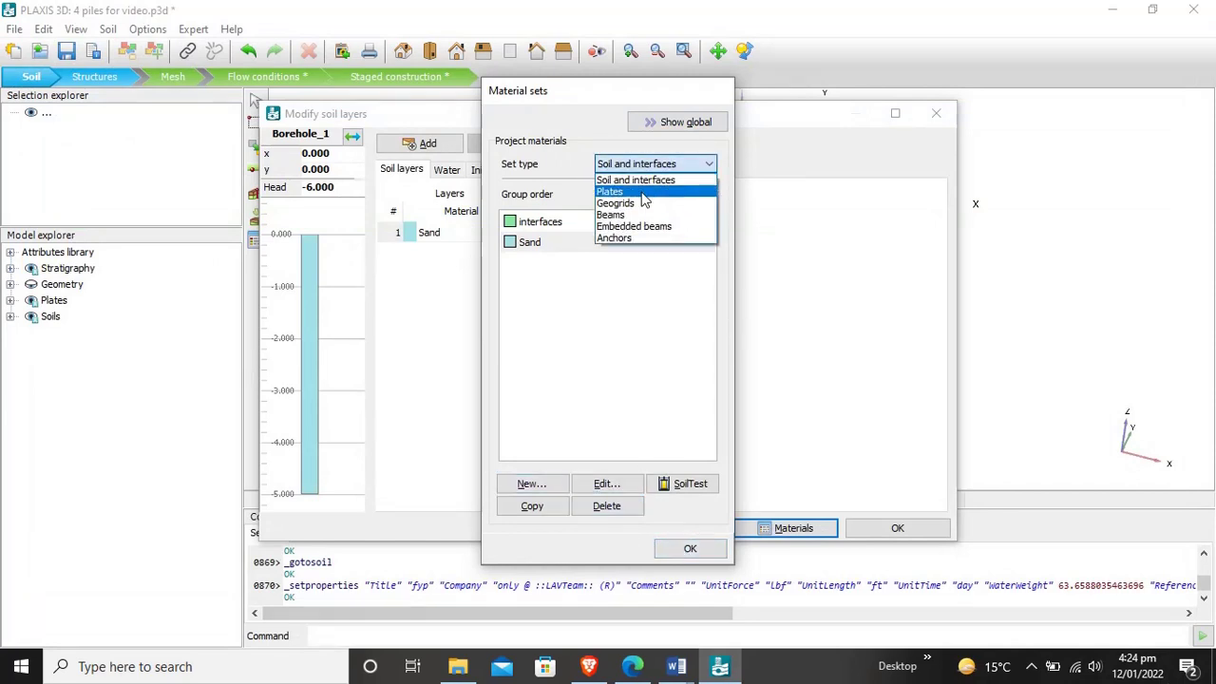
left_click(643, 192)
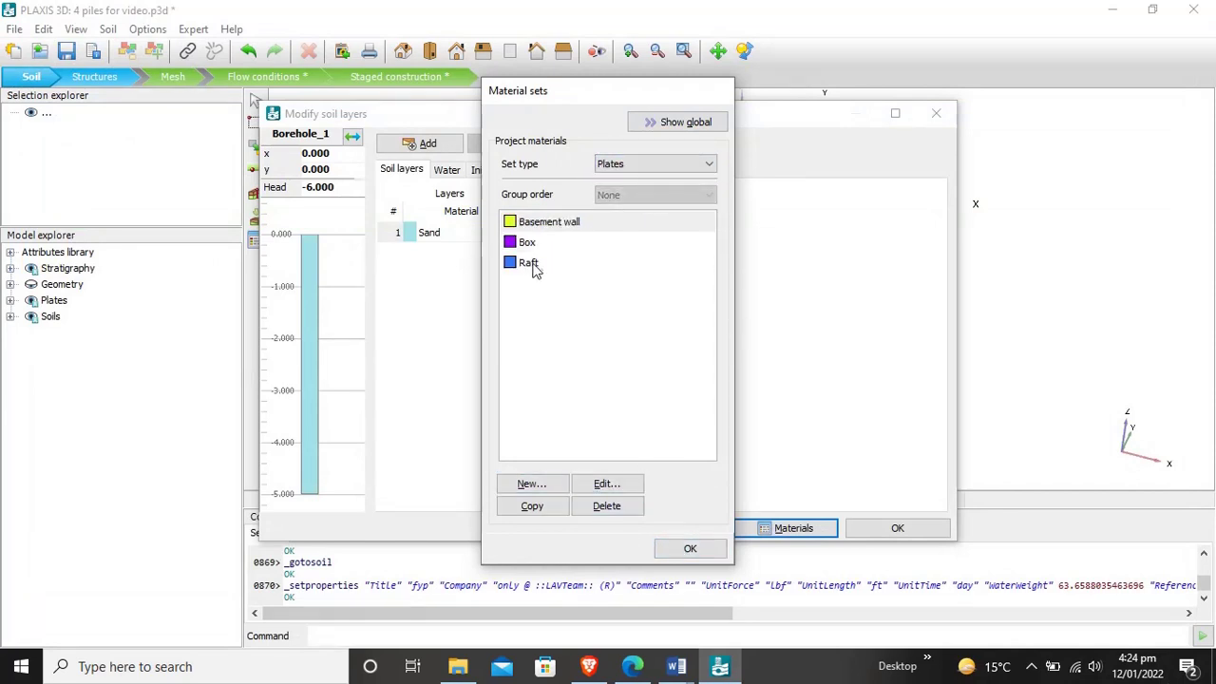
left_click(530, 264)
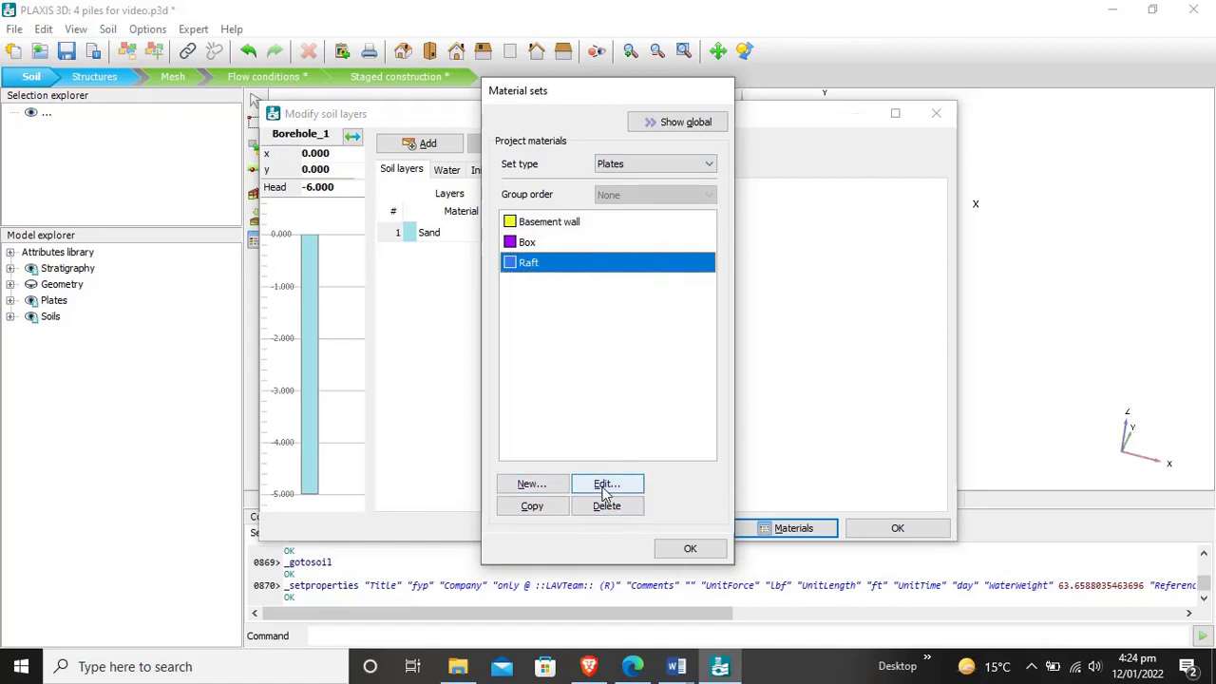
left_click(604, 484)
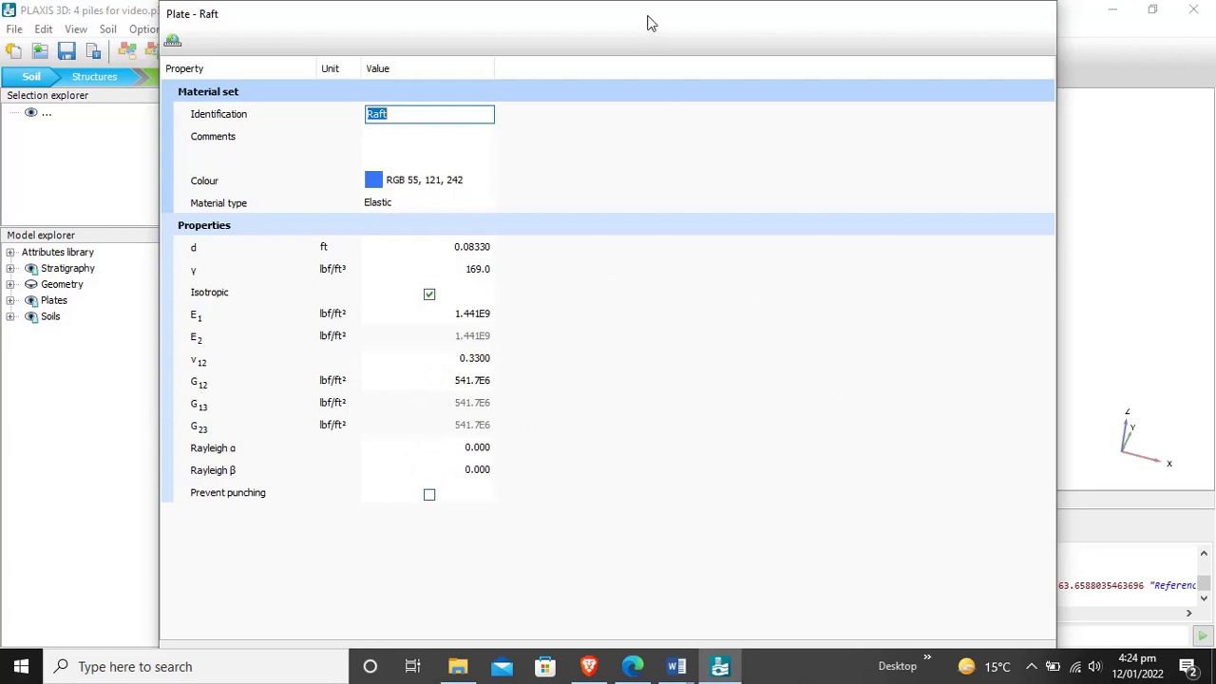
double_click(775, 24)
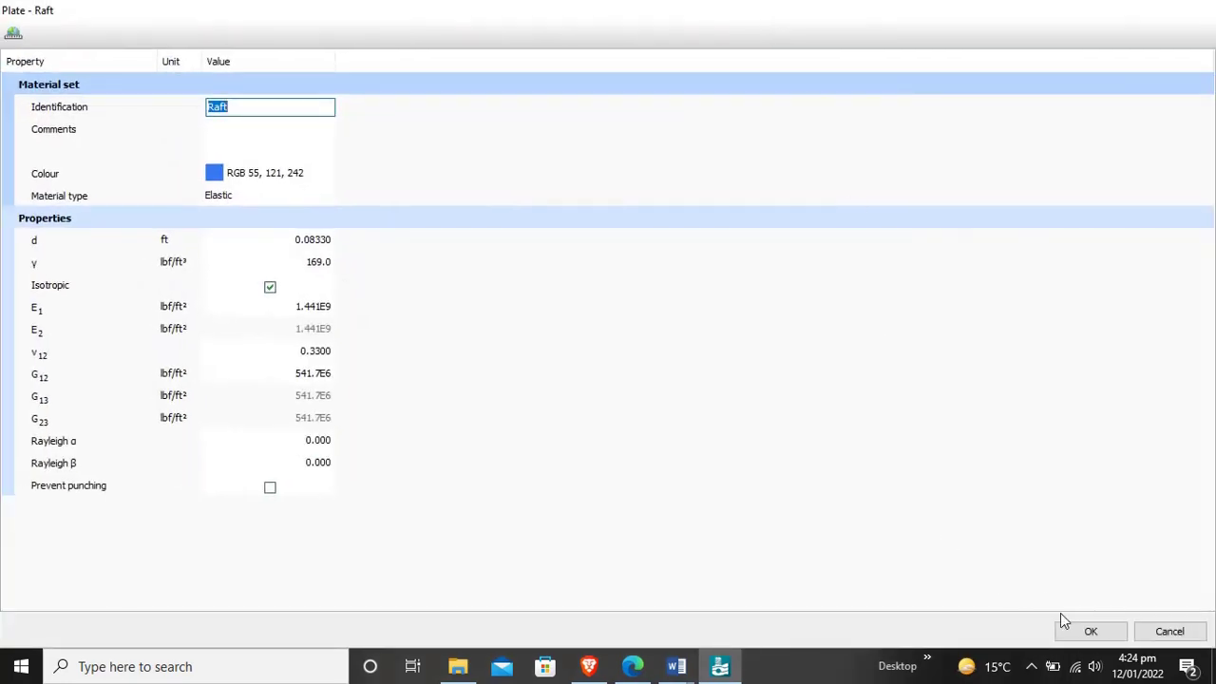
left_click(1088, 631)
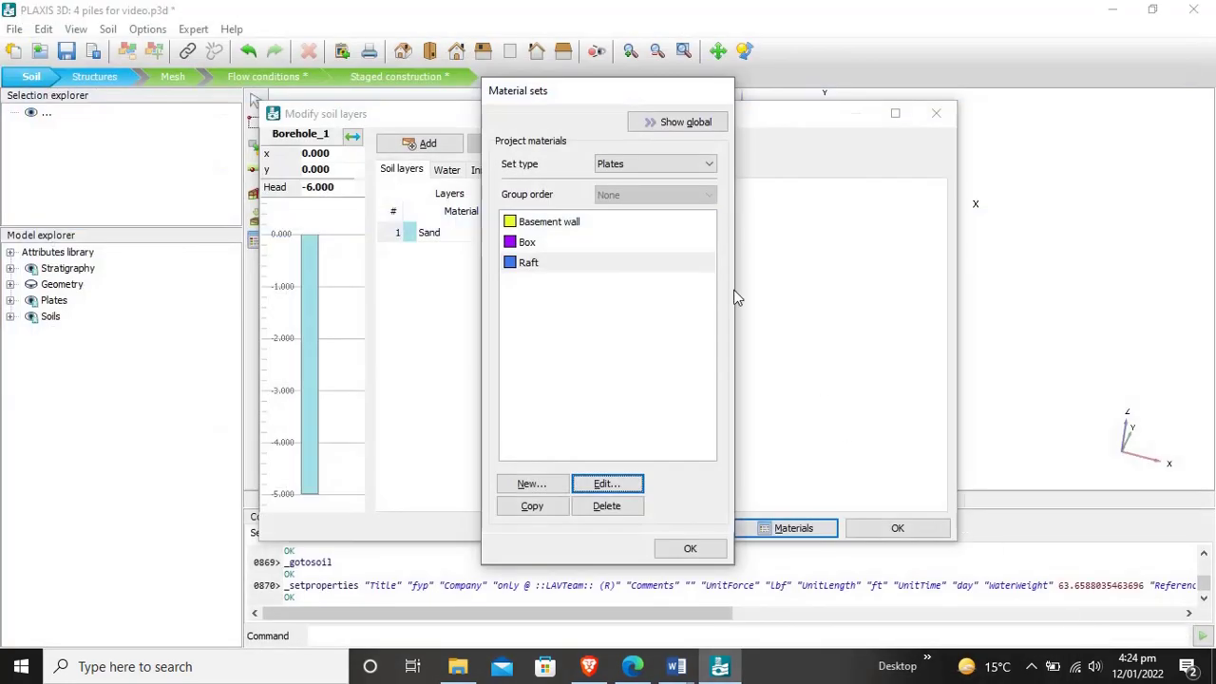
Step: Accept the pile embedded-beam set (E 1.462E9 lbf/ft², Fmax 85 lbf) and close Material sets
left_click(665, 165)
left_click(668, 228)
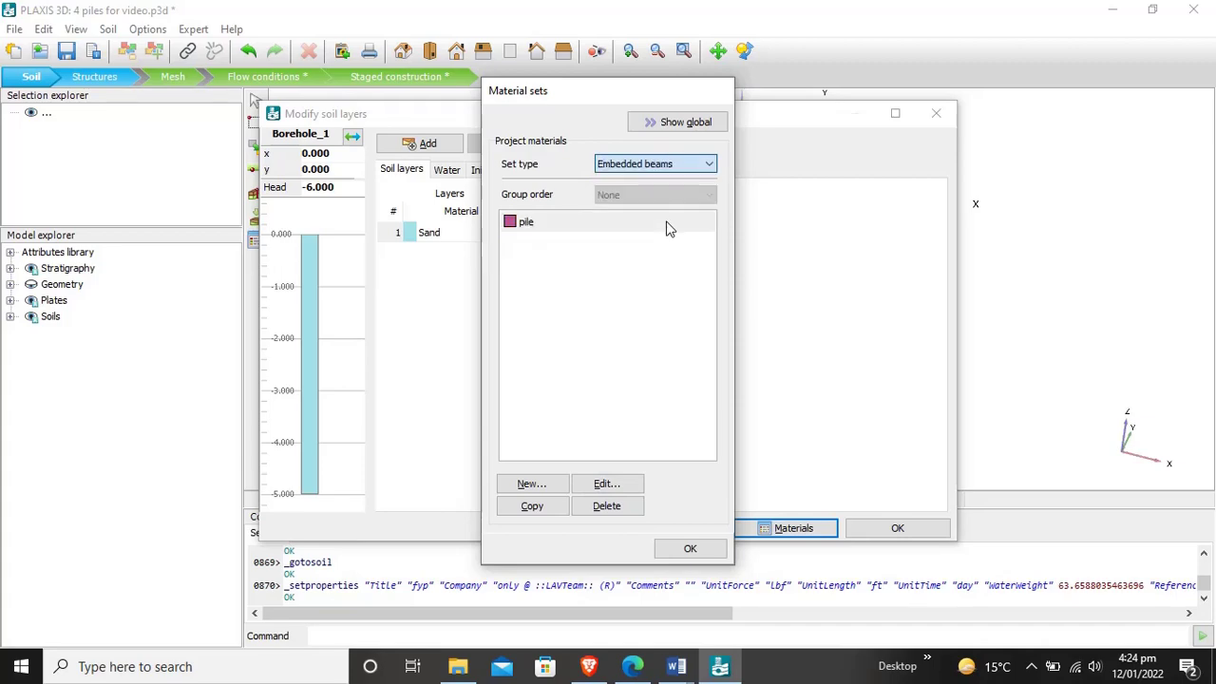
left_click(593, 225)
left_click(608, 484)
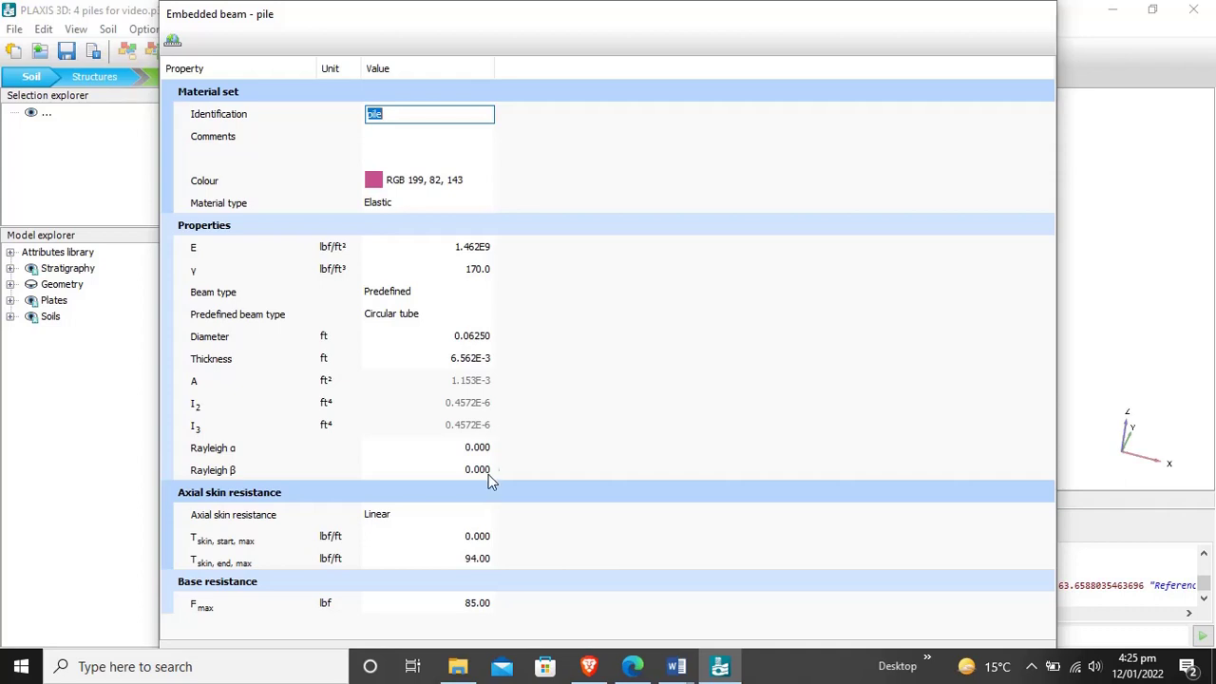
double_click(533, 15)
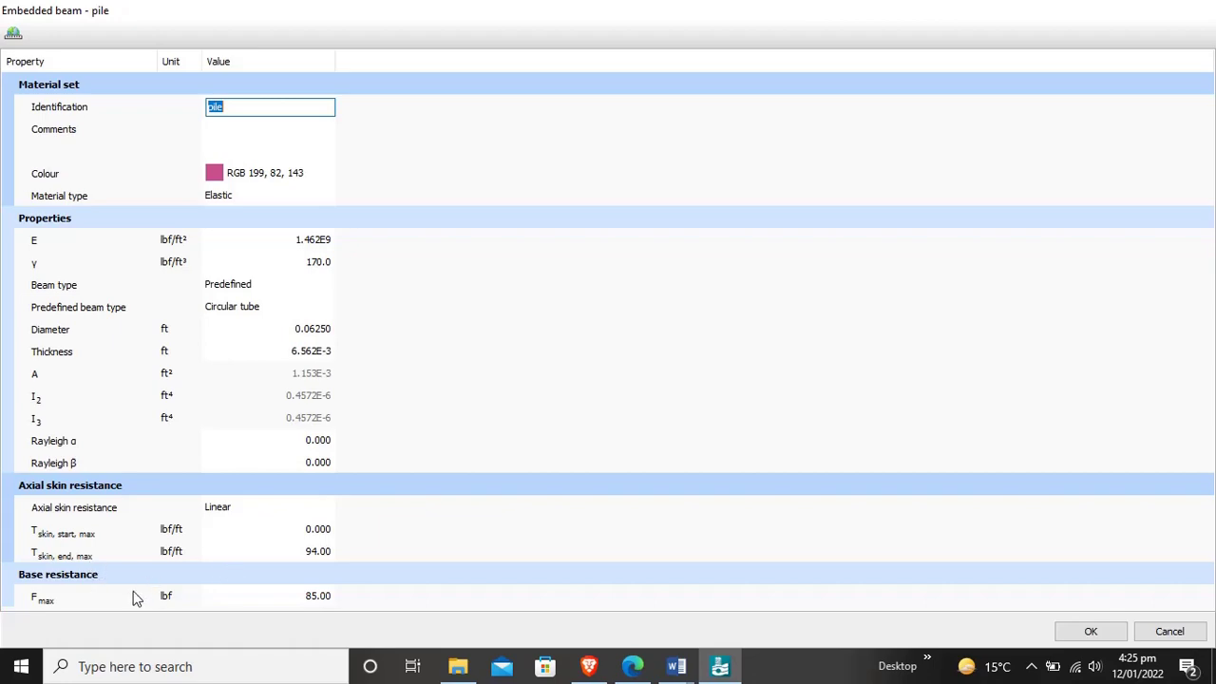
left_click(1093, 632)
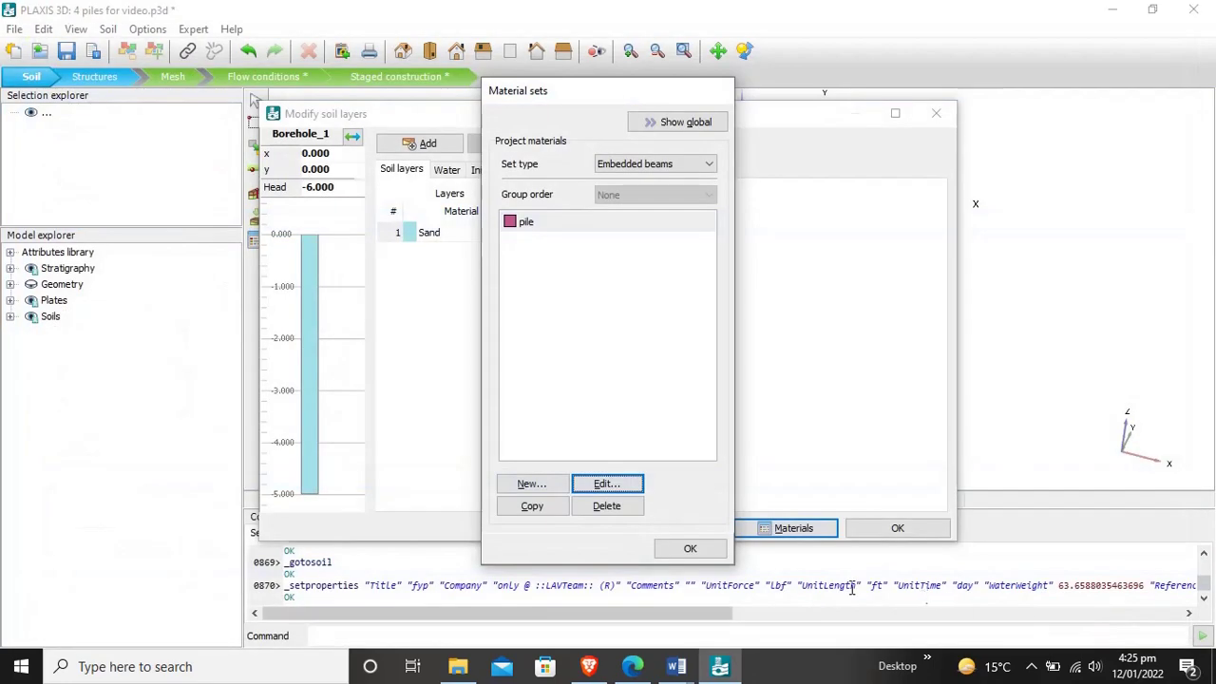
left_click(701, 549)
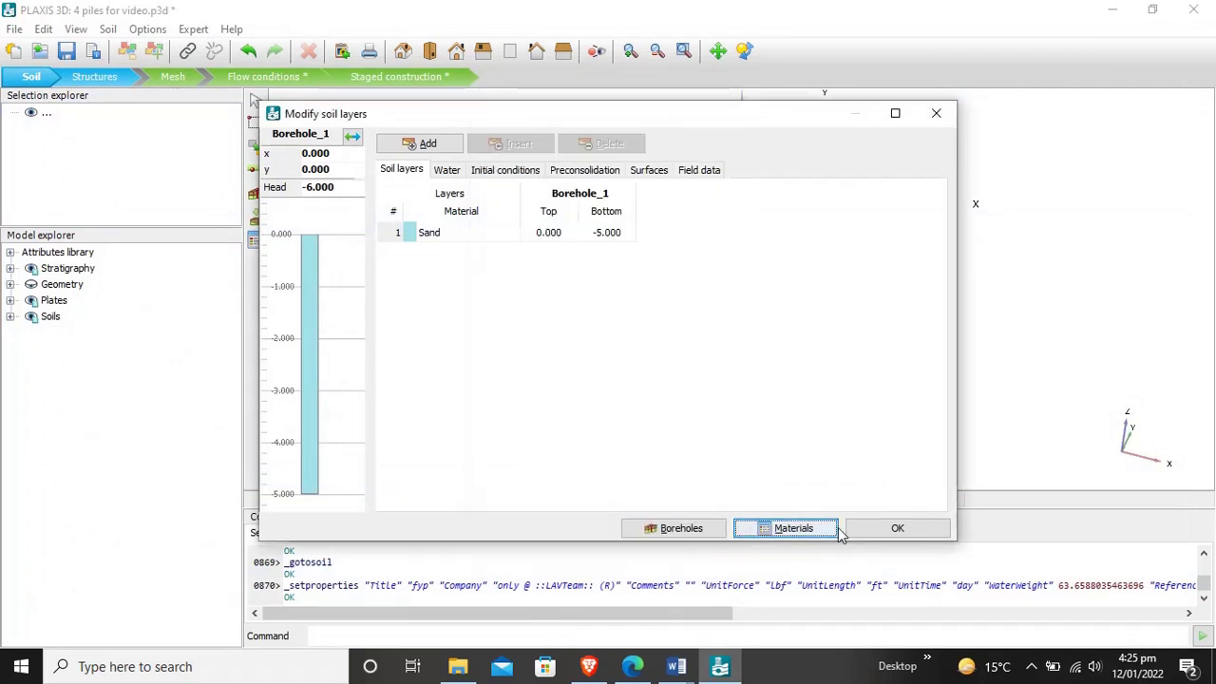
Step: In Structures mode, draw a square surface with corners at (±1, ±1, 0)
left_click(893, 530)
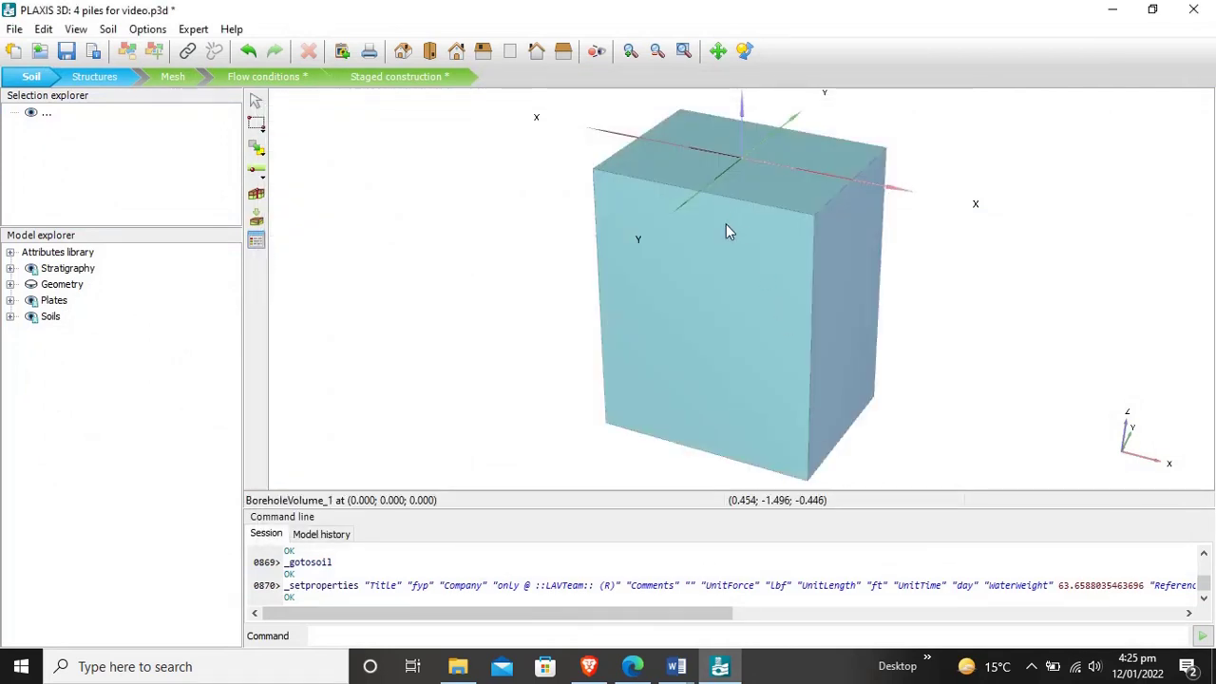
left_click(127, 79)
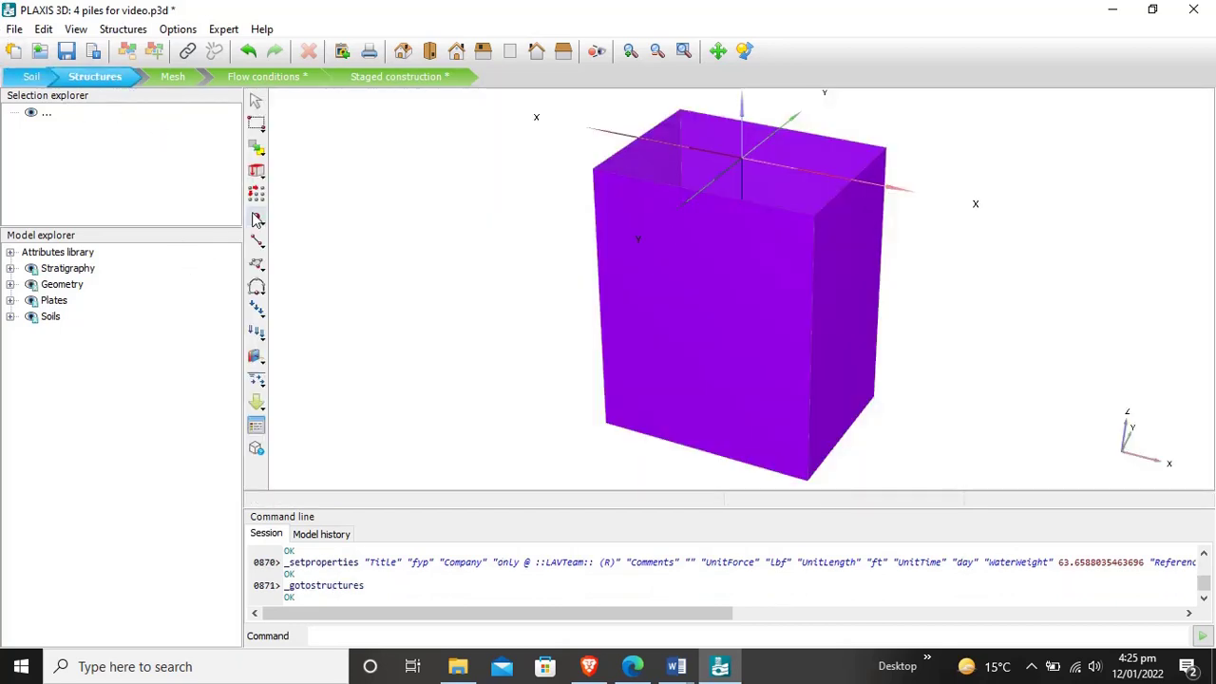
left_click(257, 263)
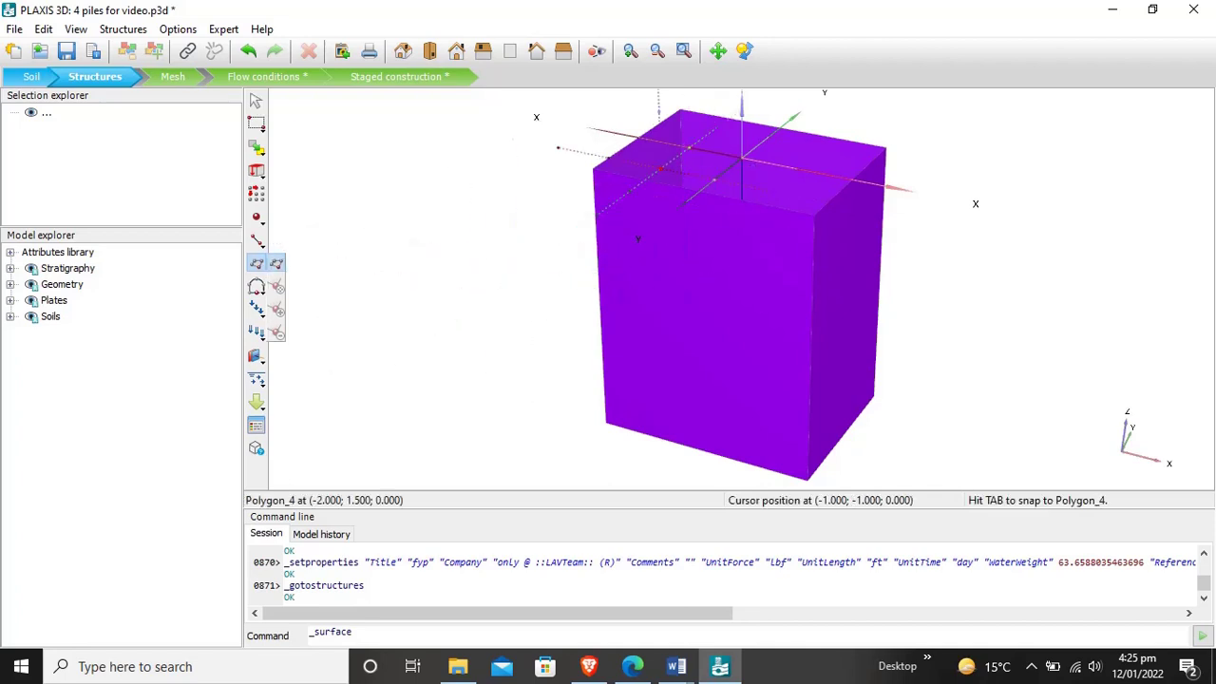
left_click(663, 168)
left_click(717, 132)
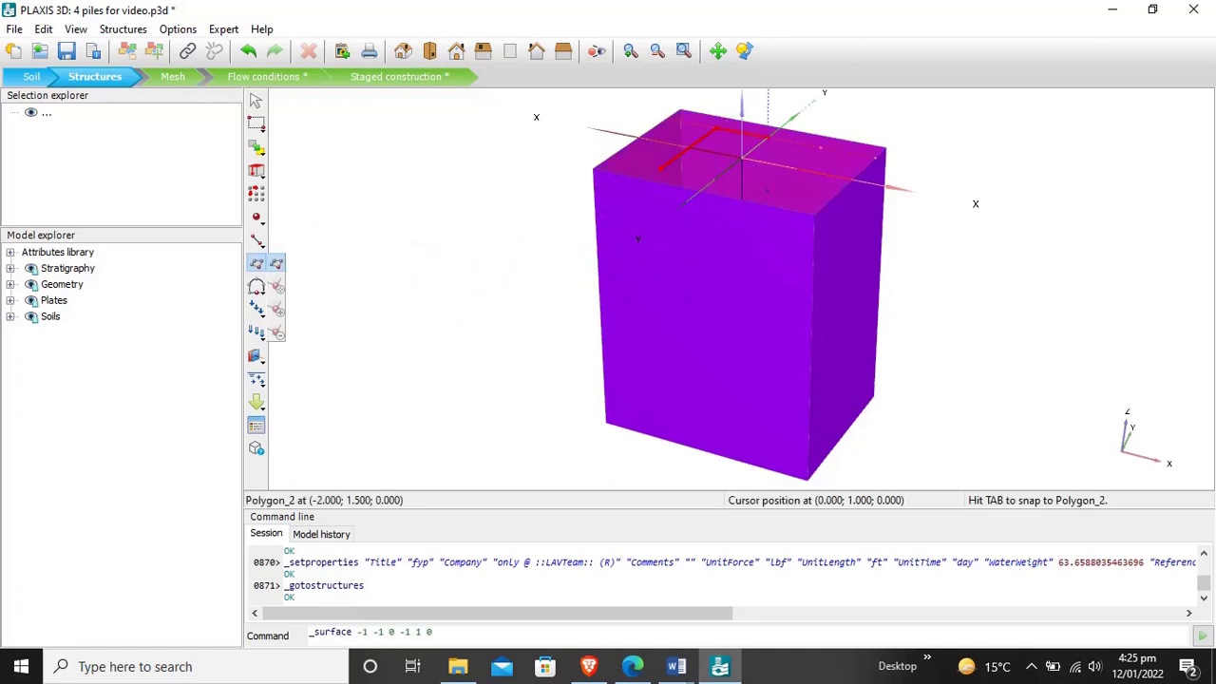
left_click(821, 147)
left_click(767, 187)
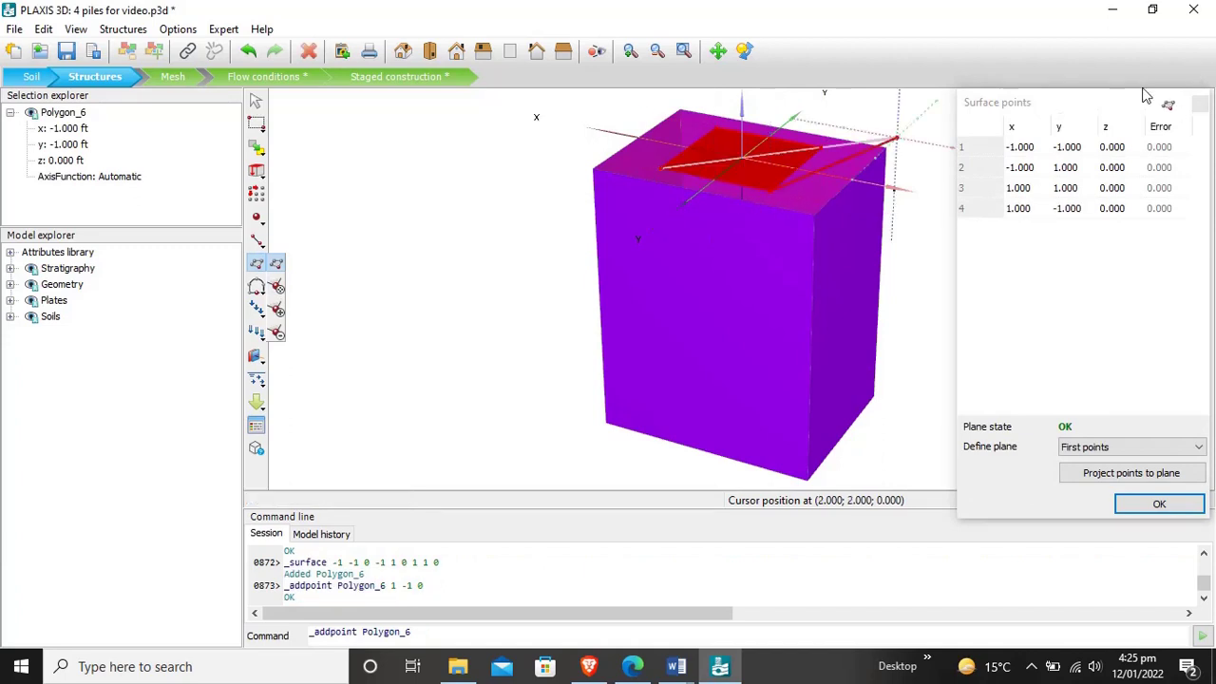
Step: Change every corner coordinate of the square from ±1 to ±0.5 ft and apply
double_click(1024, 148)
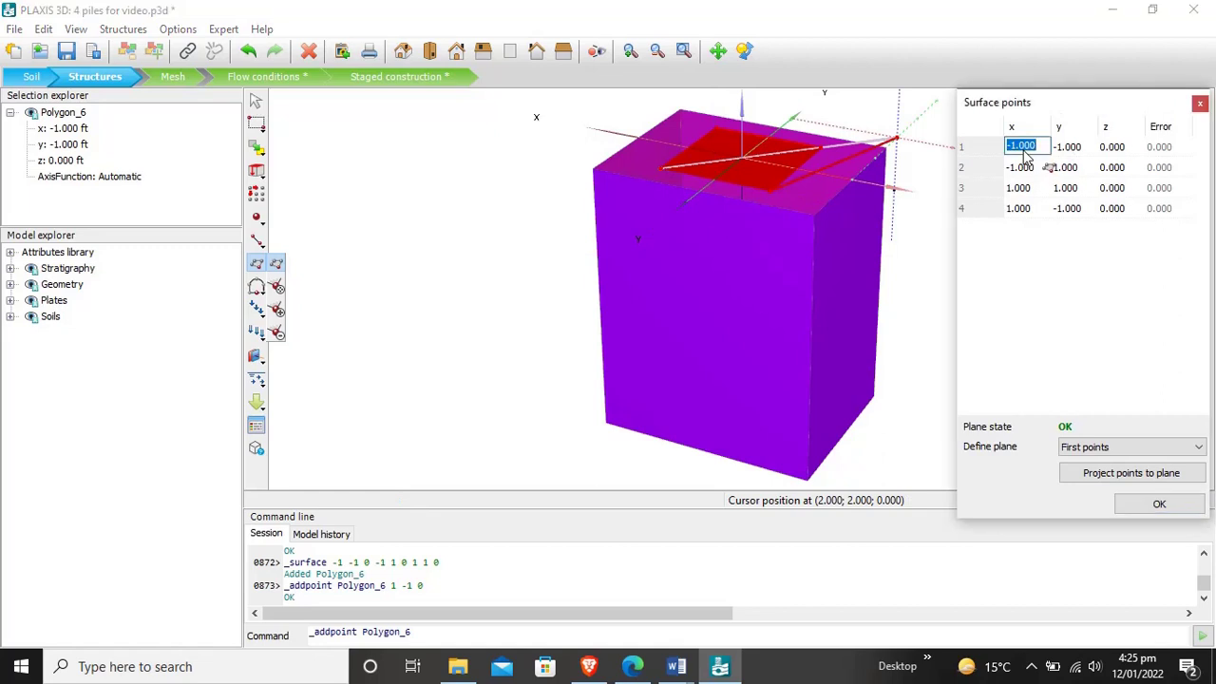
type("-0.5")
double_click(1068, 148)
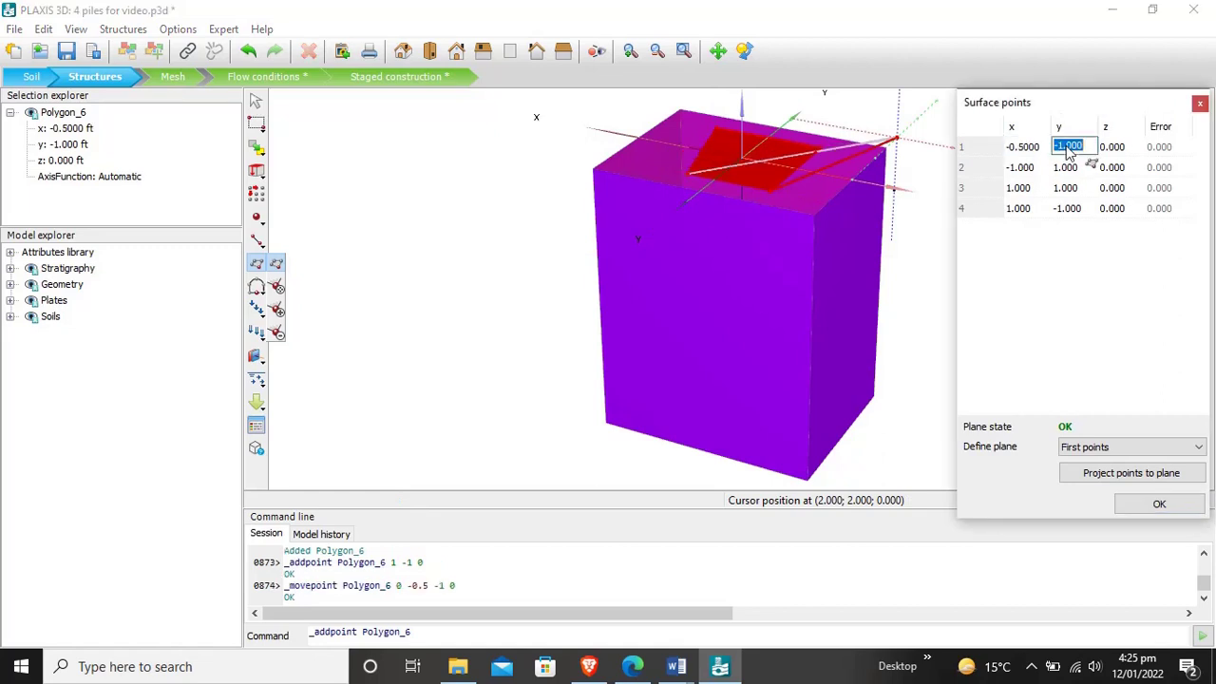
type("-0.5")
double_click(1022, 168)
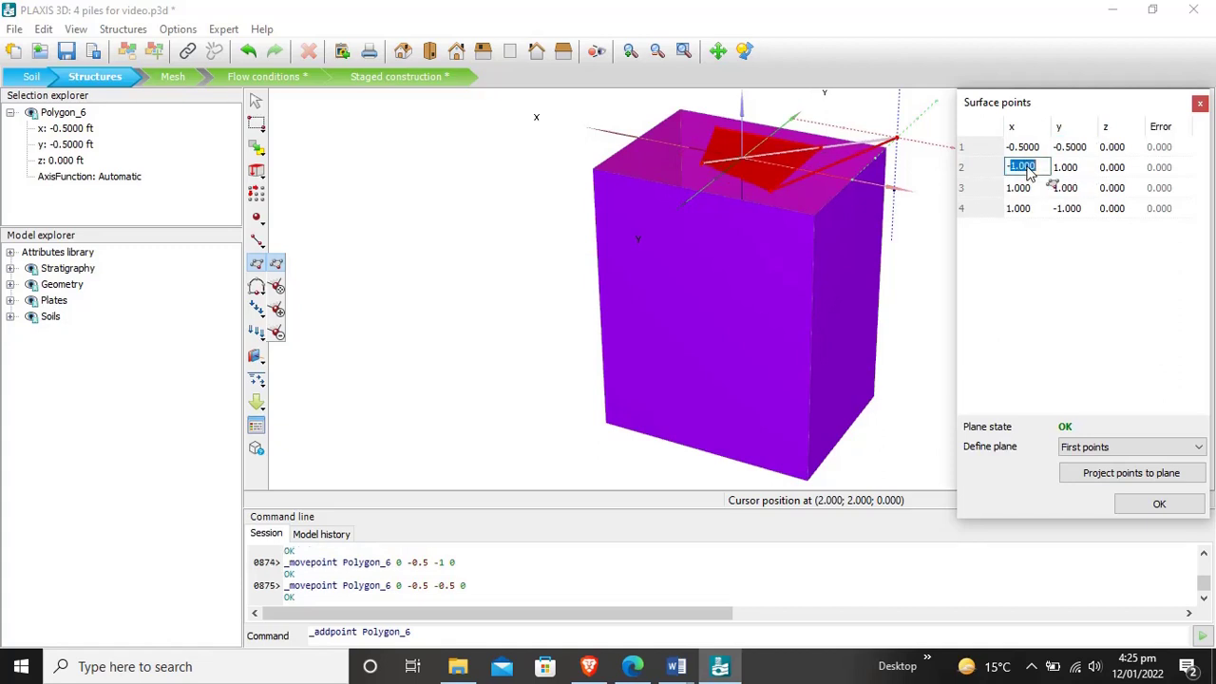
type("-0.5")
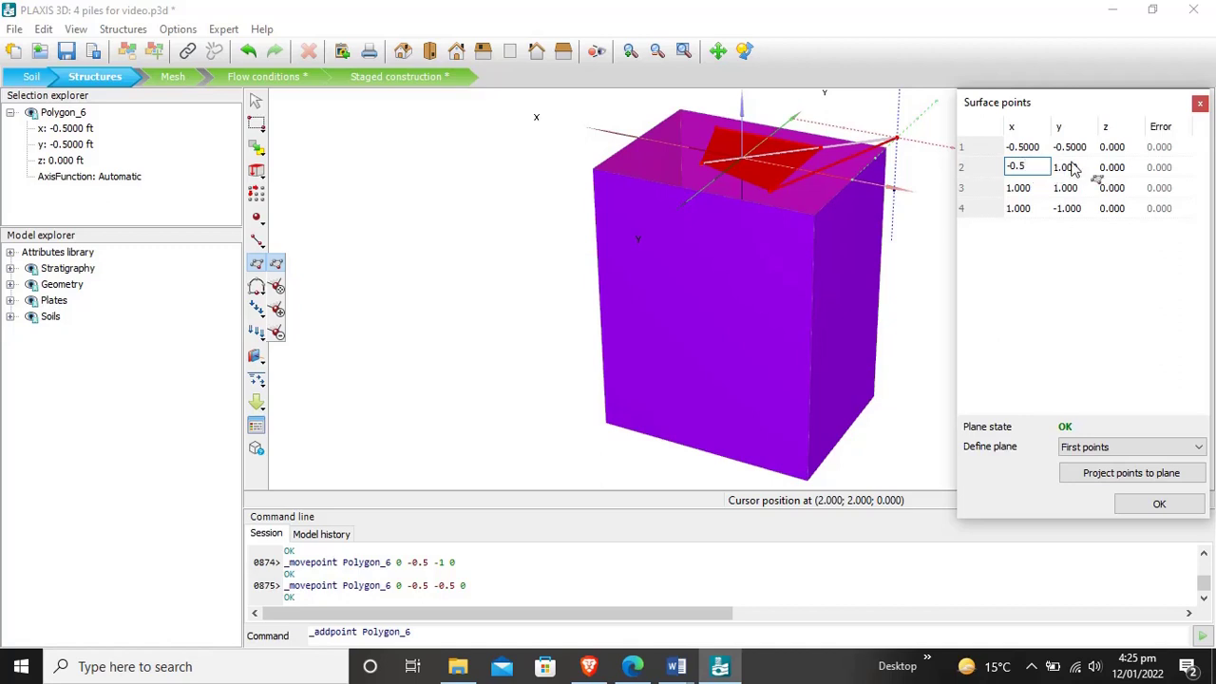
double_click(1073, 169)
type("-")
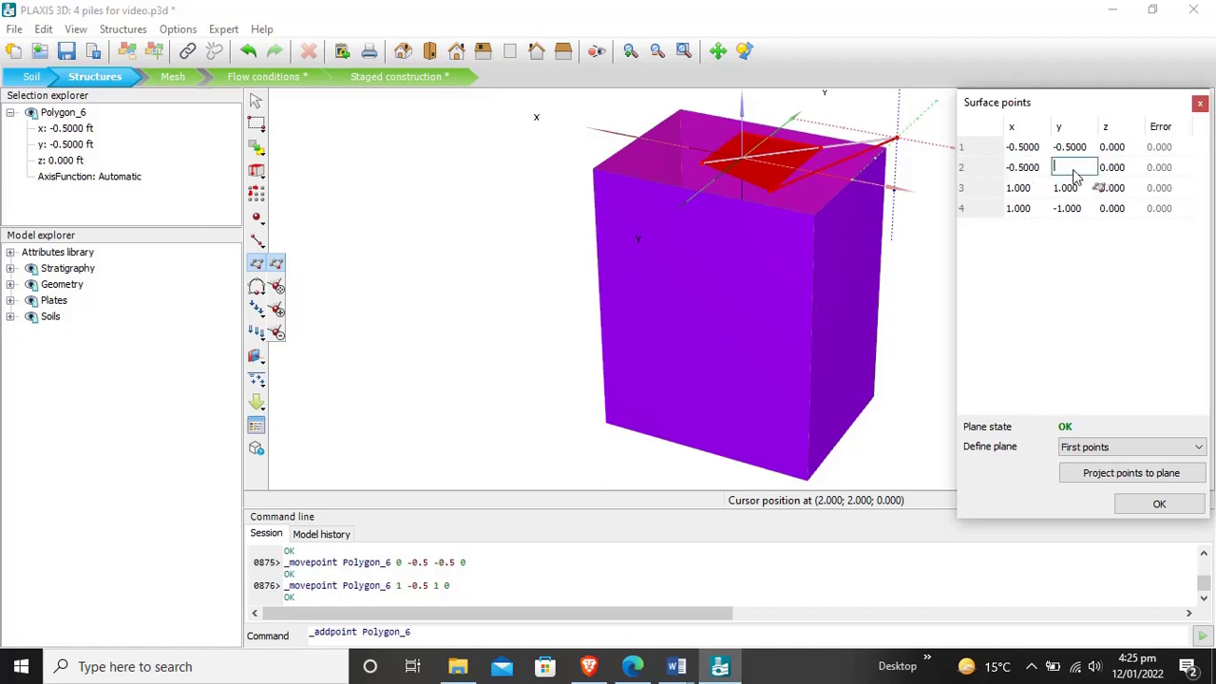
type(".5")
double_click(1018, 191)
type("0.5")
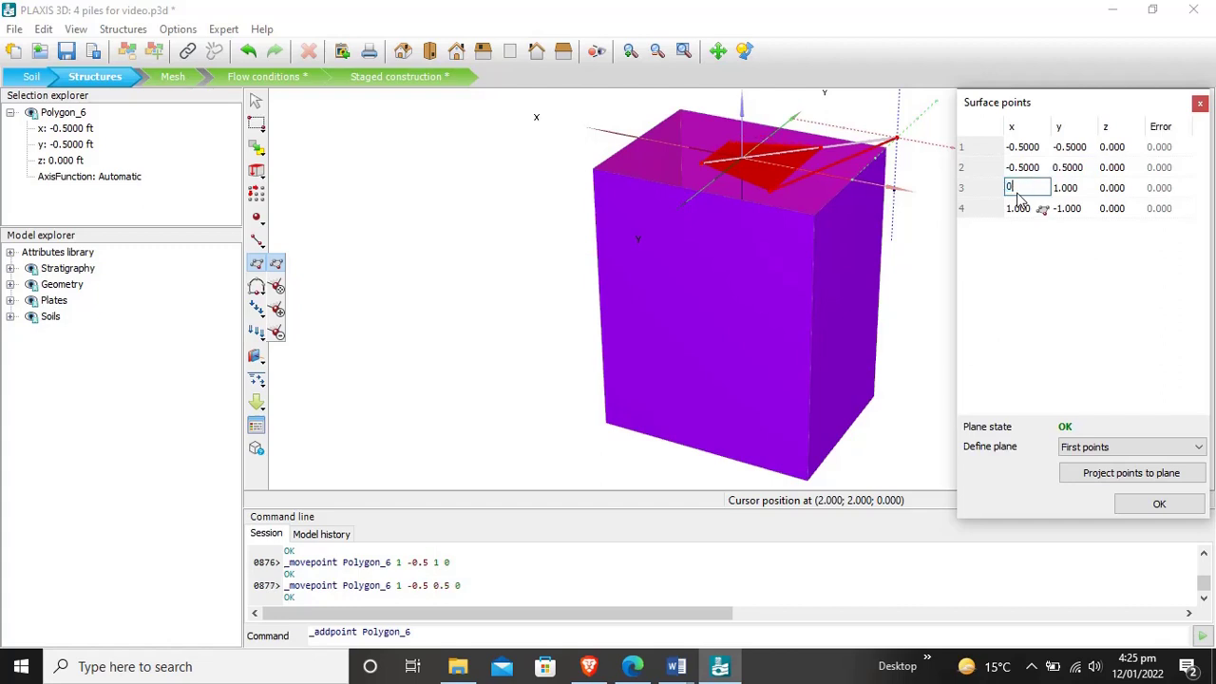
double_click(1068, 187)
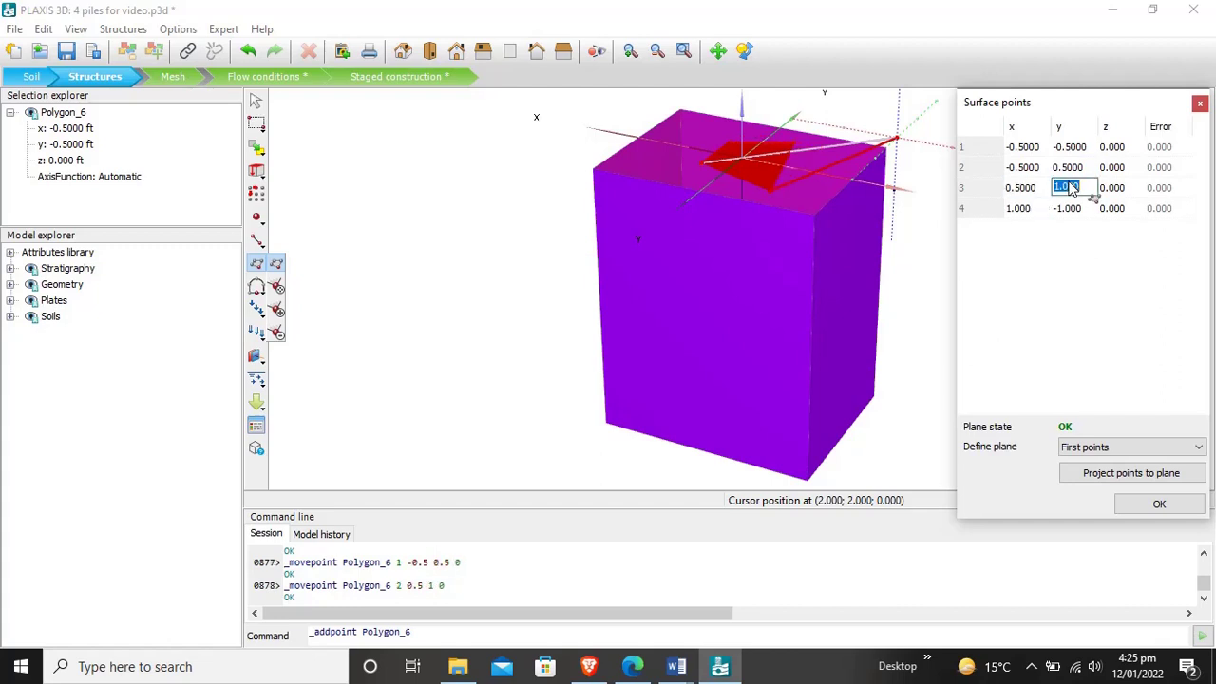
type("0.5")
double_click(1020, 209)
type("0")
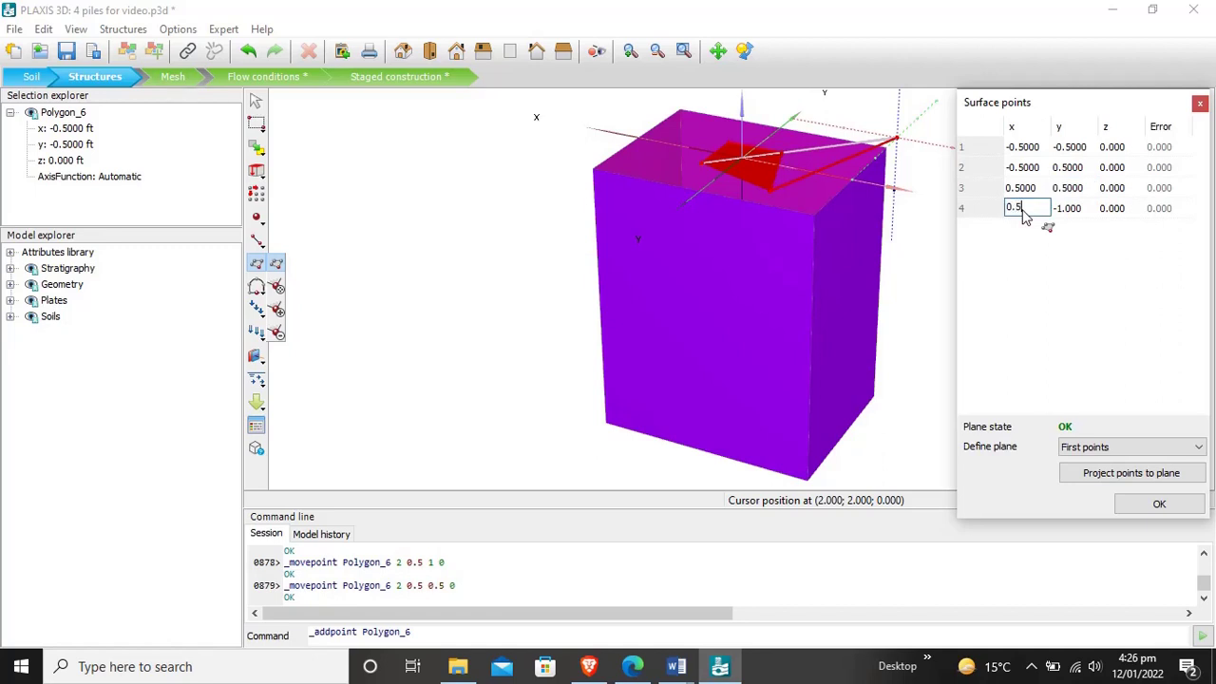
type(".5")
double_click(1066, 214)
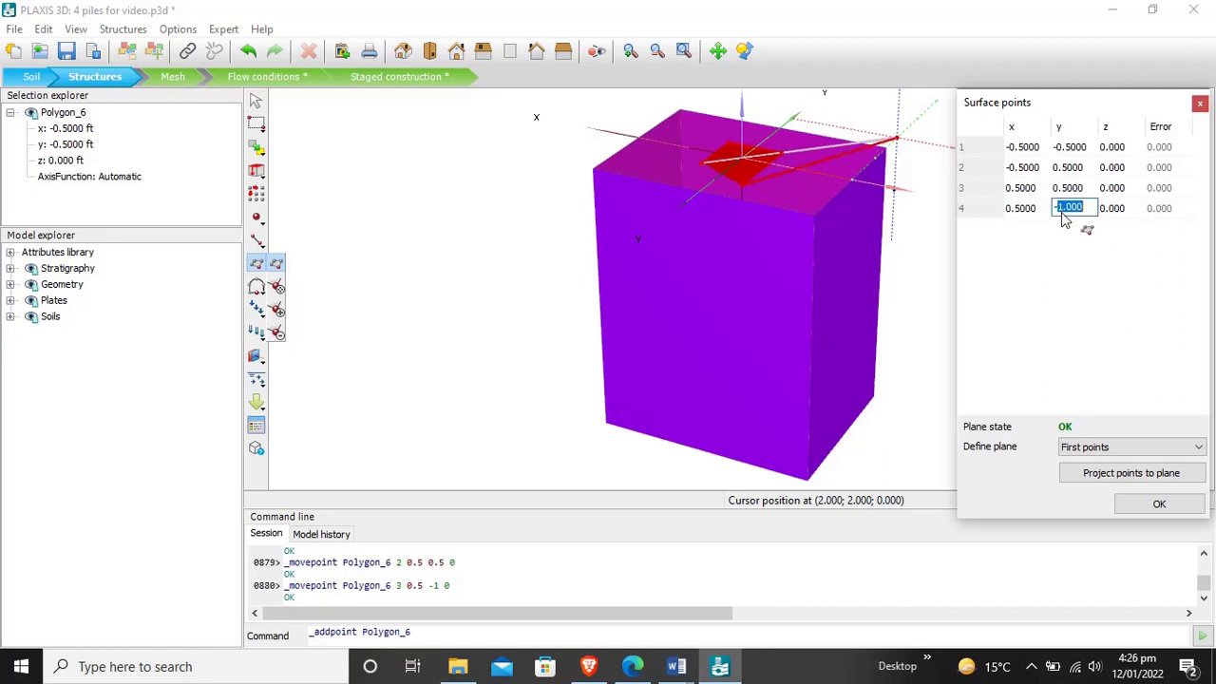
type("-0.5")
left_click(1159, 505)
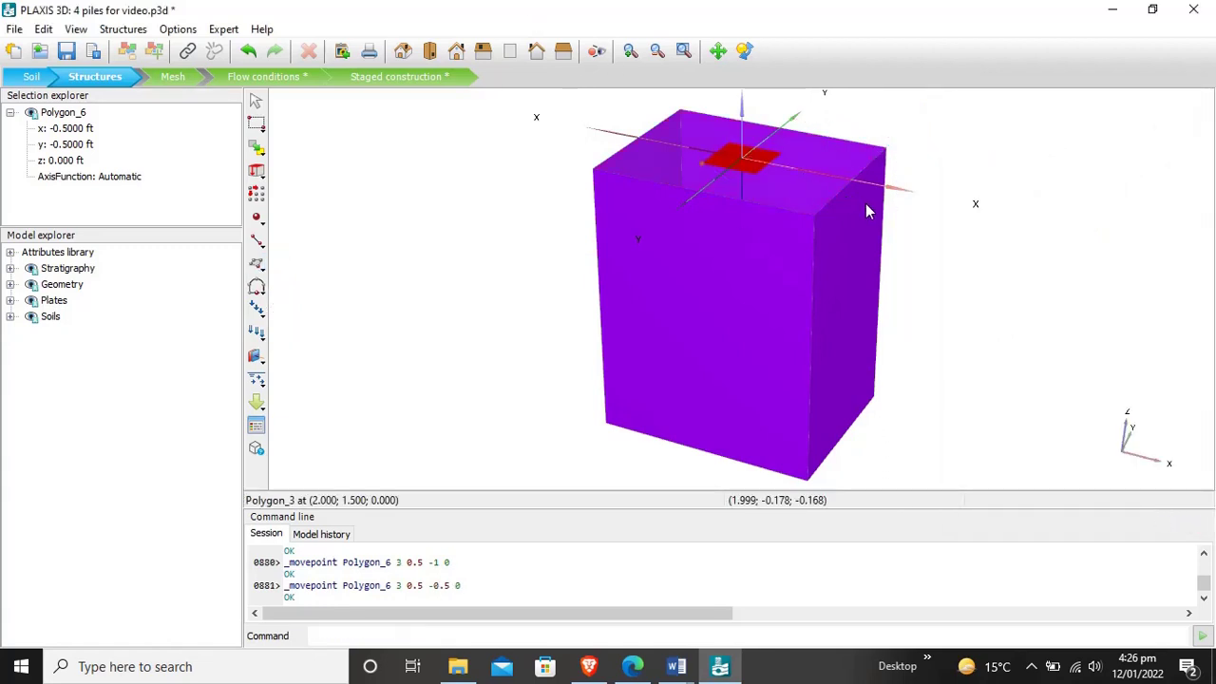
Step: Create a plate from Polygon_6
middle_click_drag(963, 302, 888, 316)
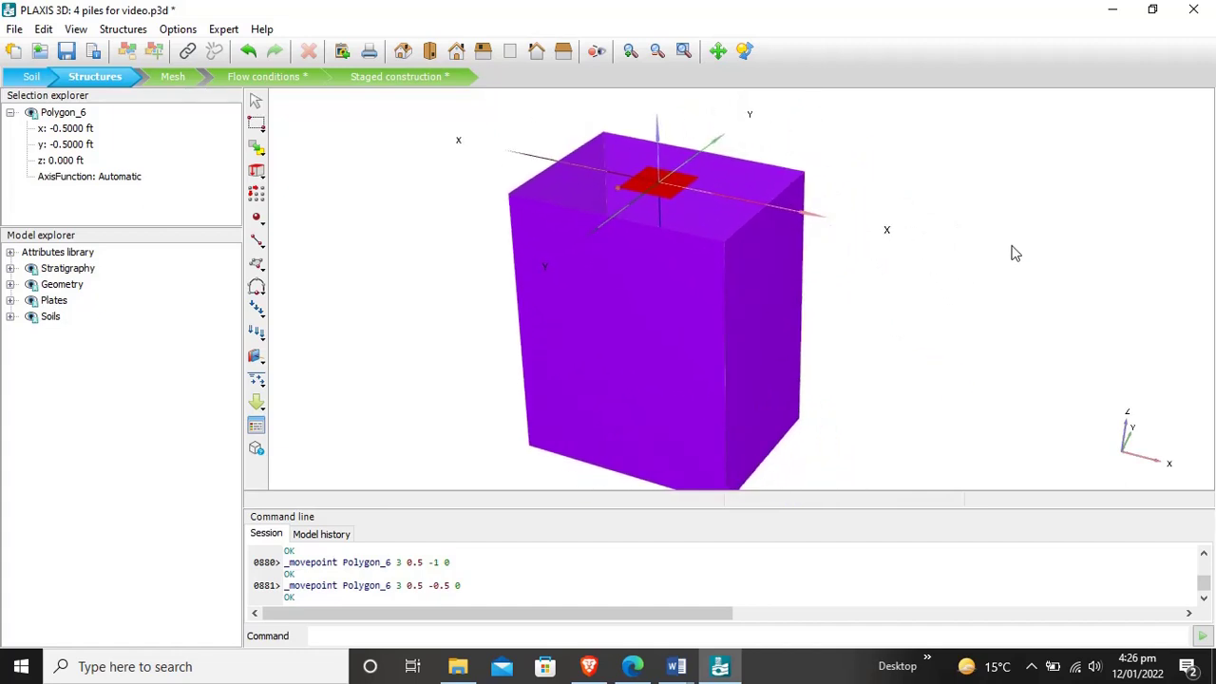
right_click(671, 198)
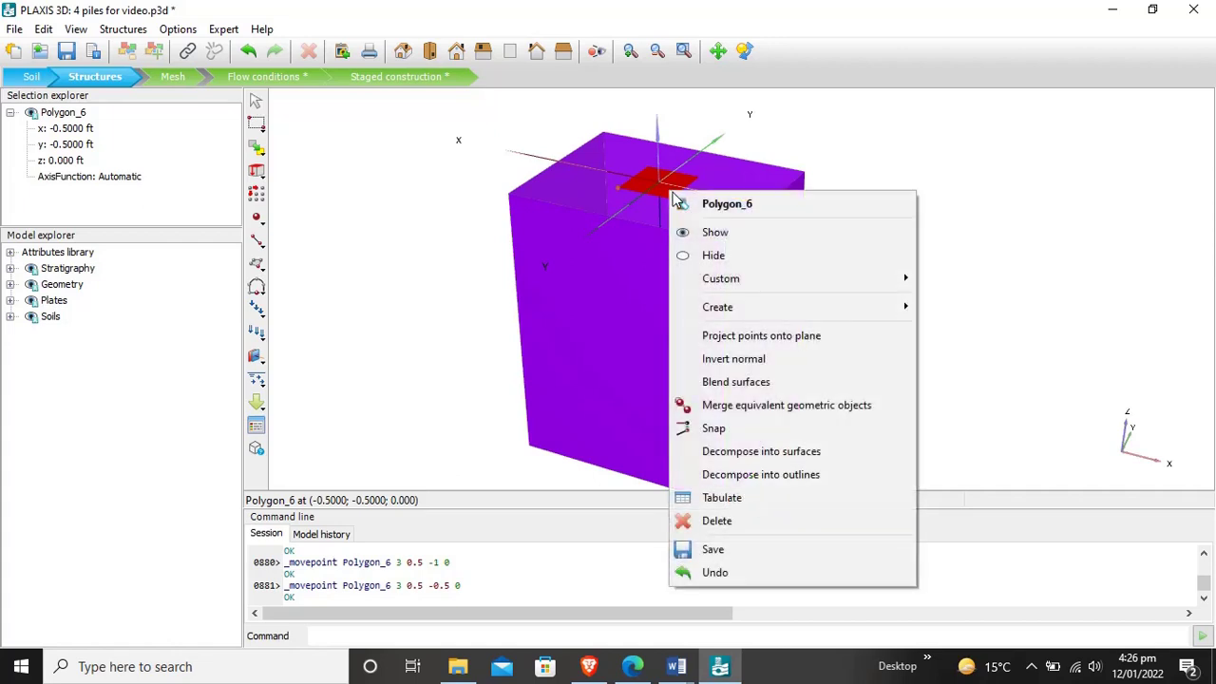
mouse_move(794, 304)
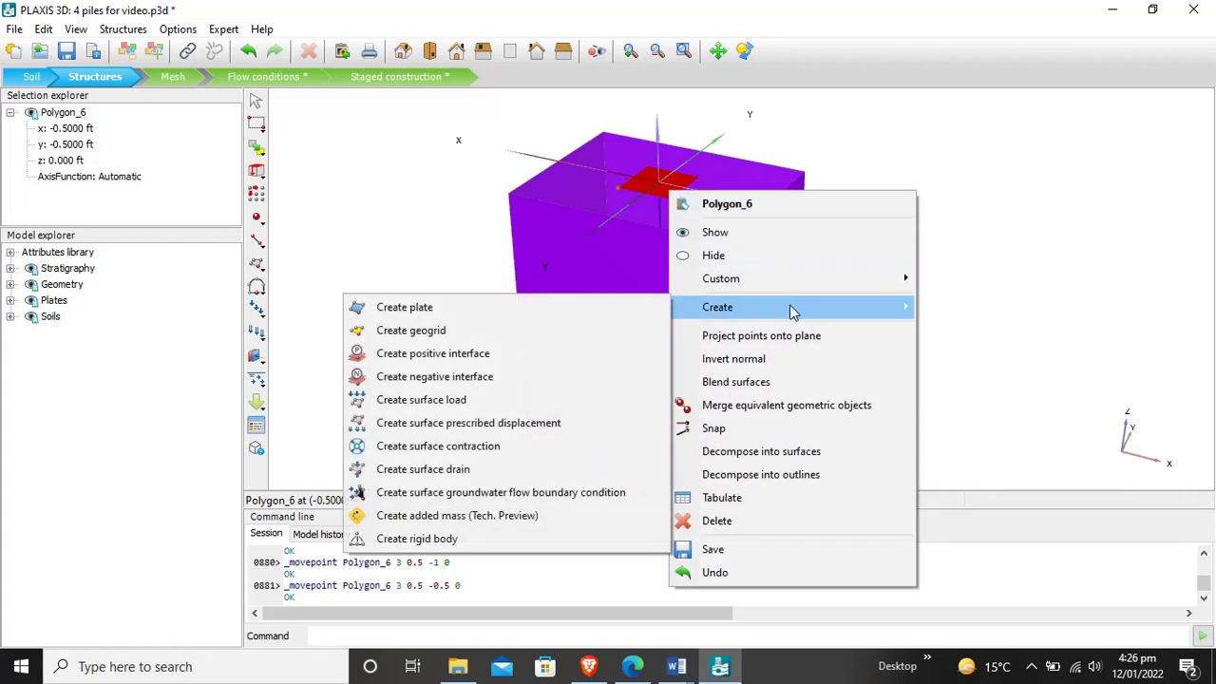
left_click(621, 307)
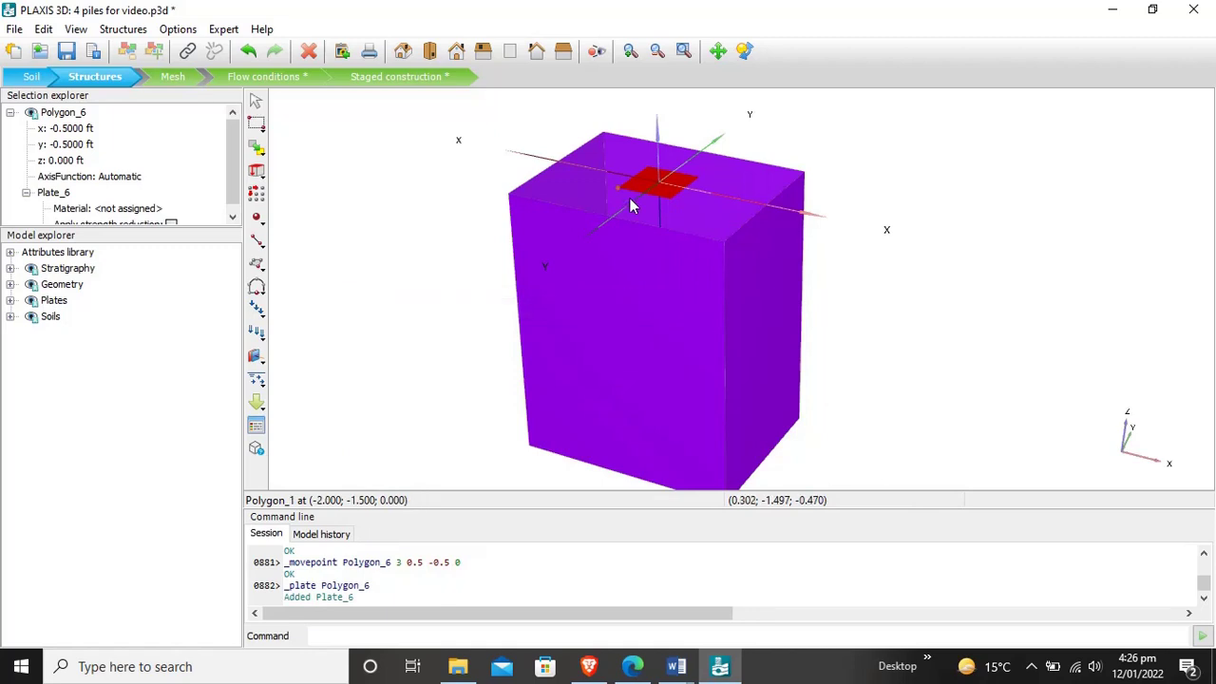
Step: Assign the Raft material to Plate_6
right_click(670, 190)
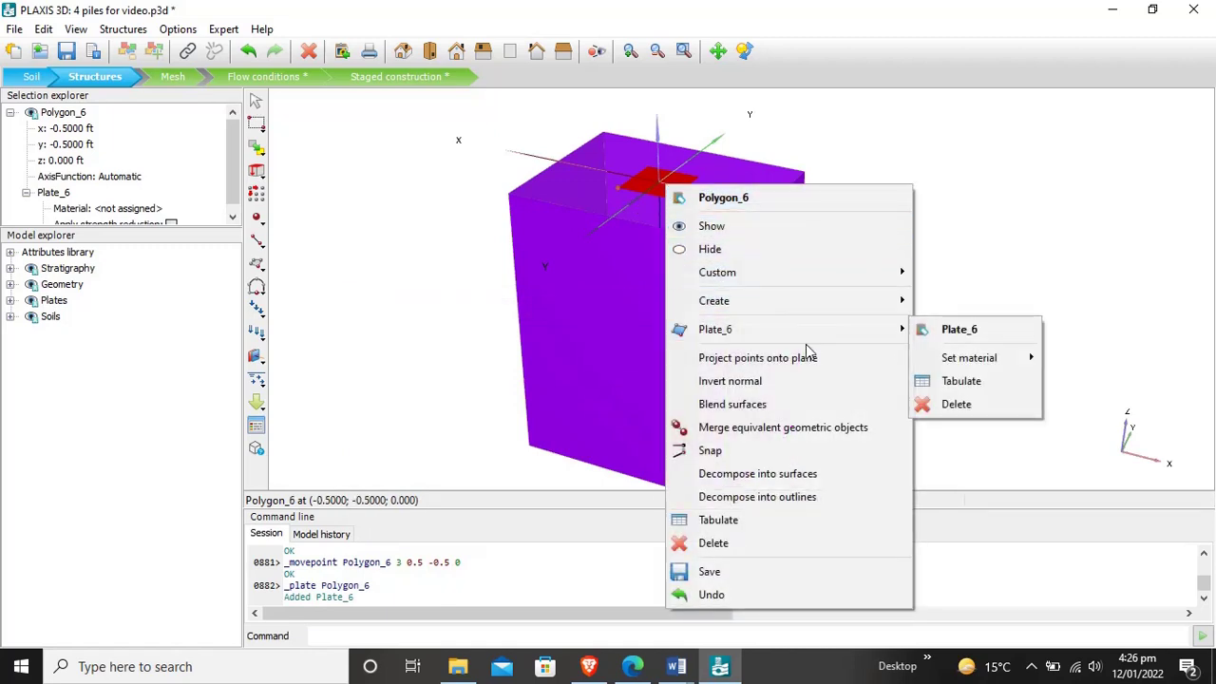
mouse_move(879, 329)
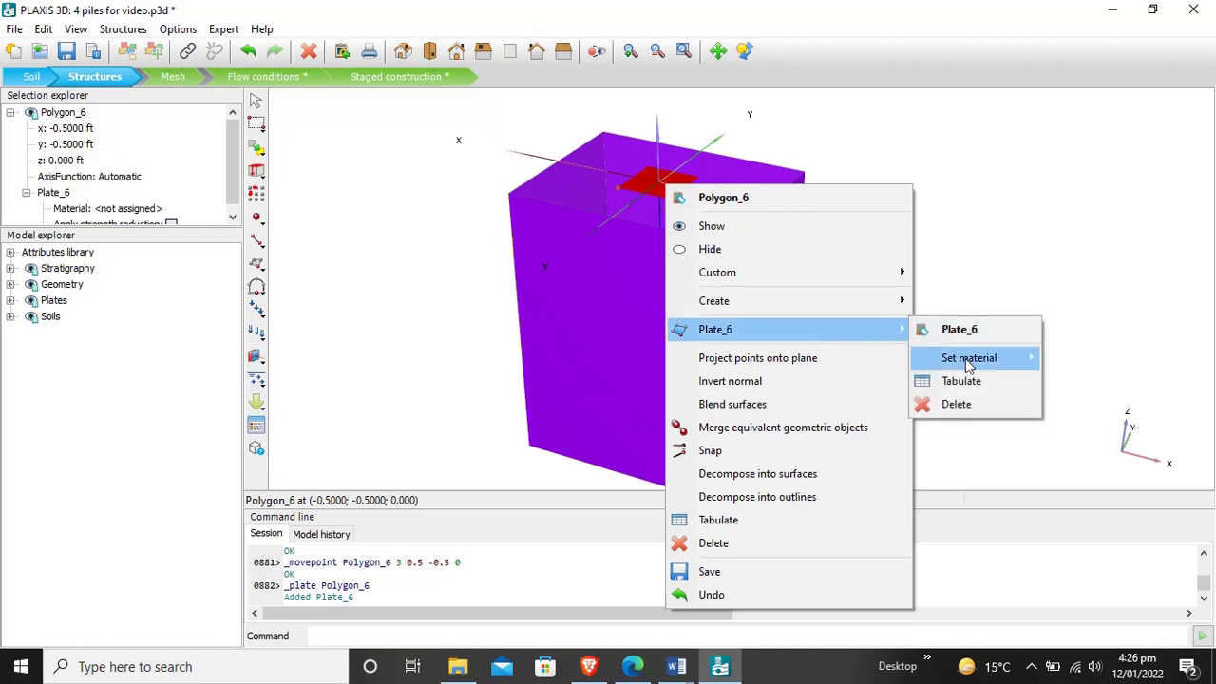
mouse_move(965, 360)
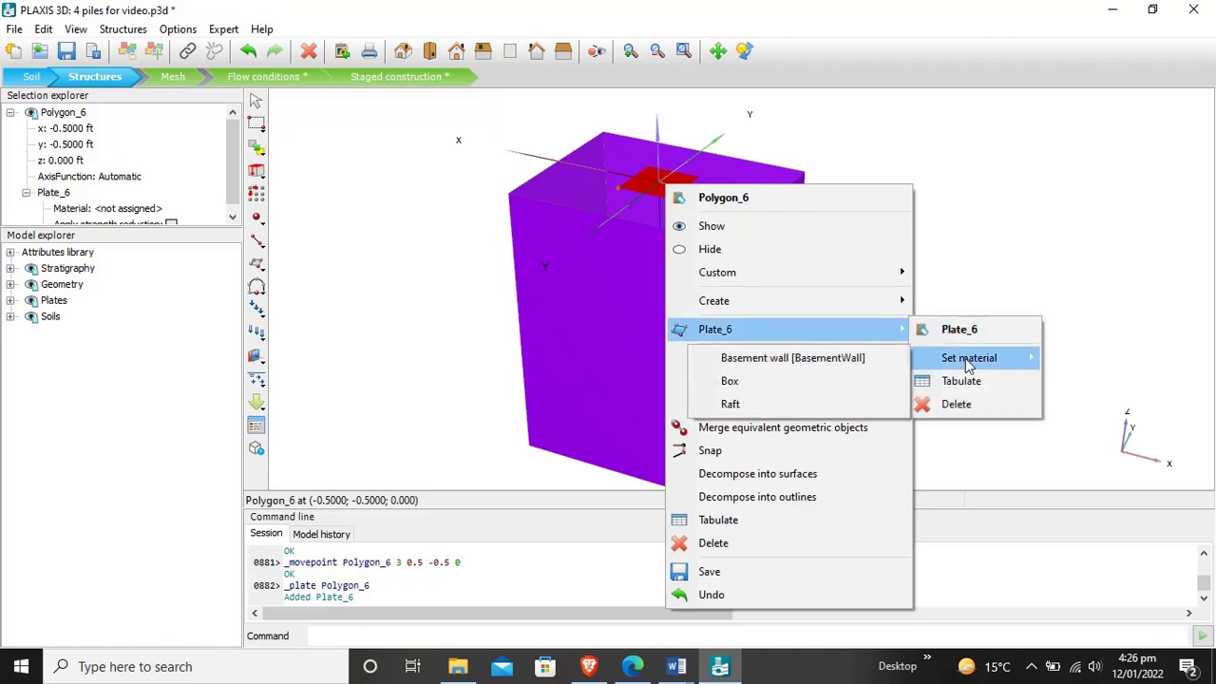
left_click(825, 407)
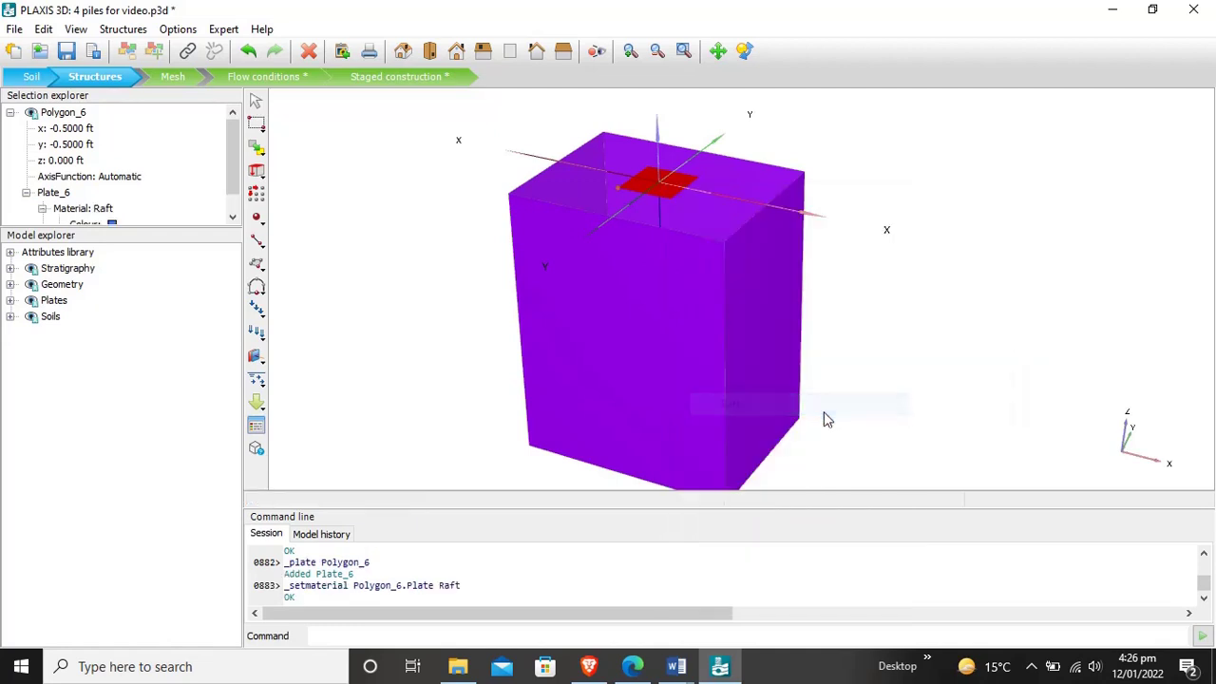
left_click(909, 242)
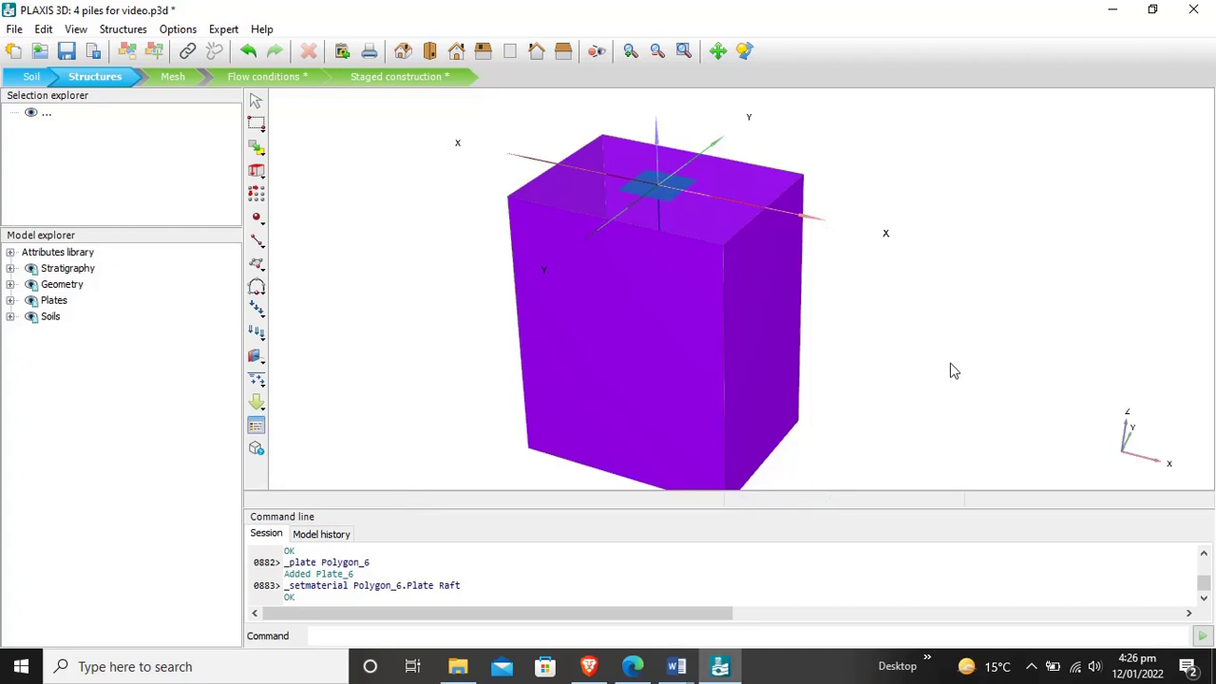
middle_click_drag(953, 348, 952, 334)
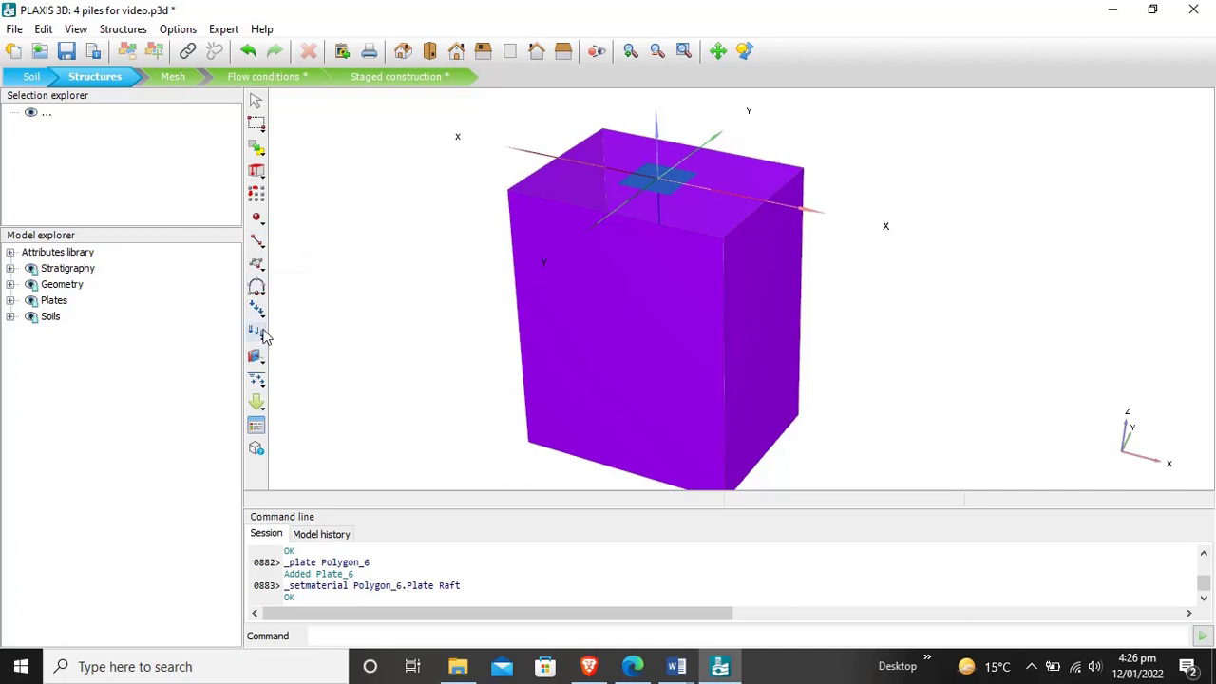
Step: Draw an embedded beam from (3, 1, 0) to (5, -2, 0) ft
left_click(258, 241)
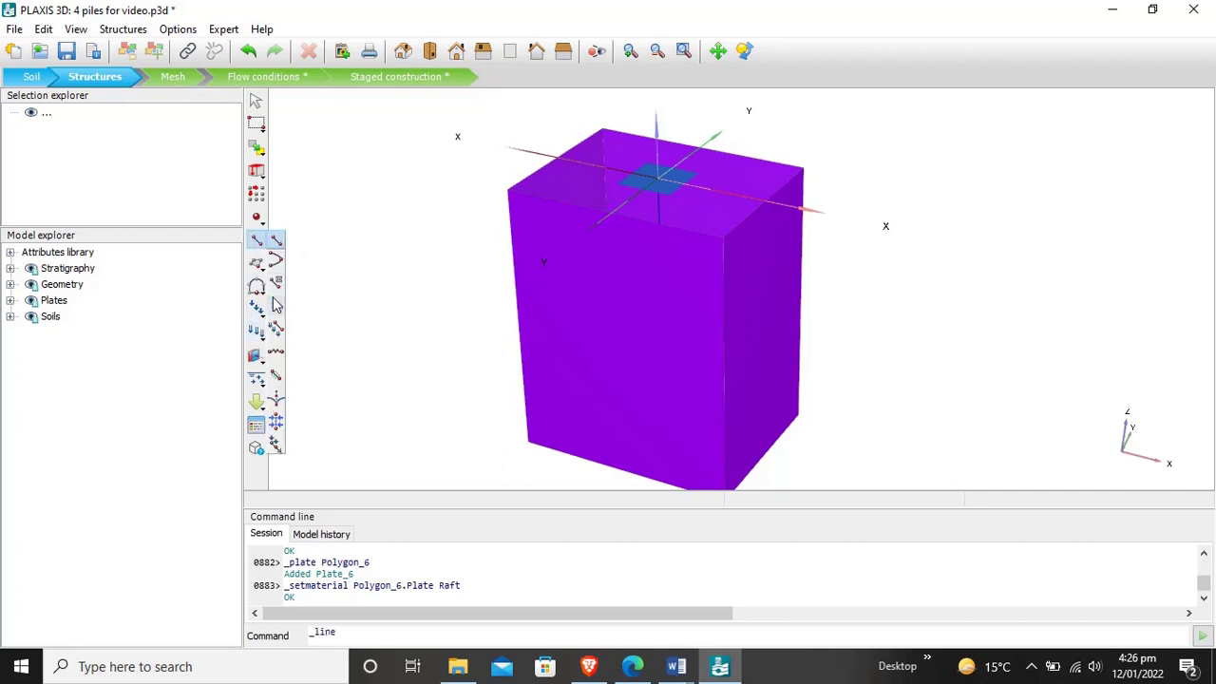
left_click(277, 376)
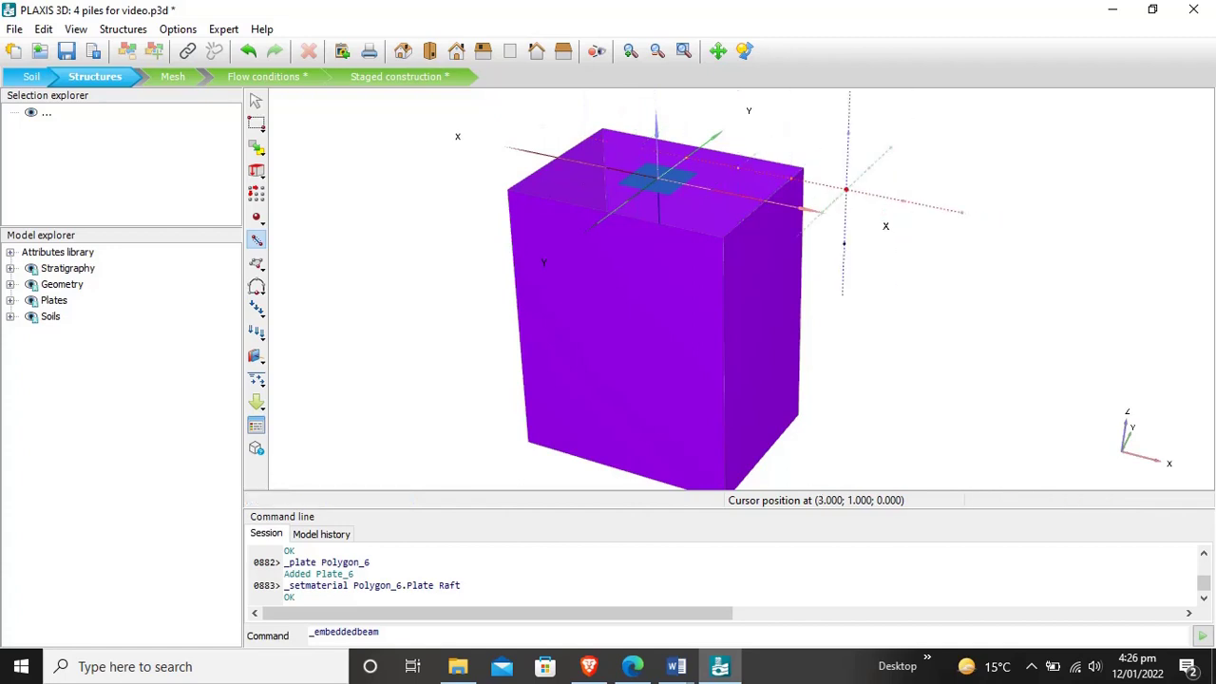
left_click(845, 190)
left_click(893, 292)
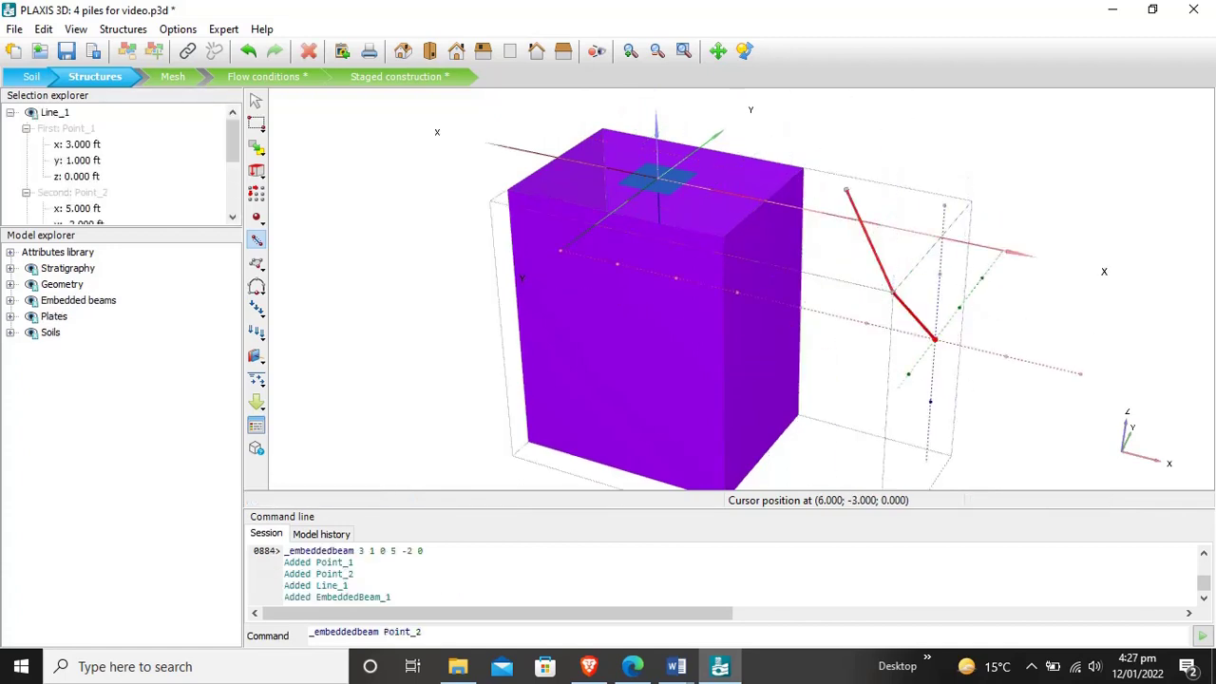
right_click(941, 344)
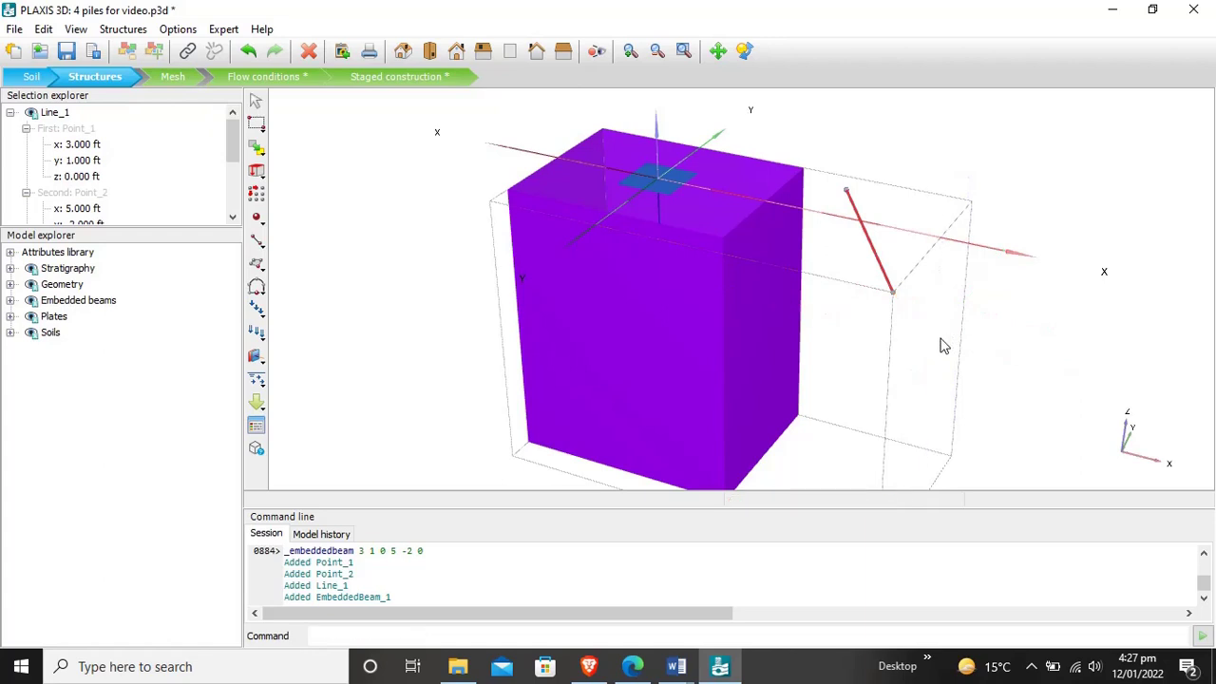
left_click(91, 146)
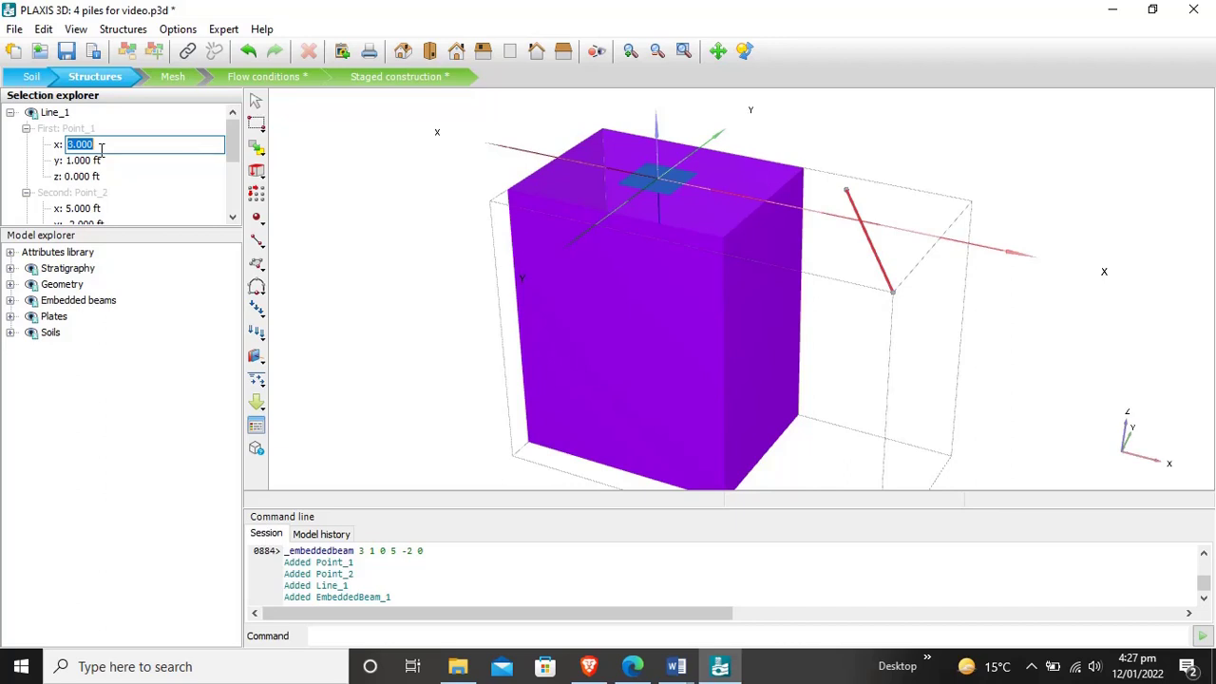
Step: Set the beam's first point x and y coordinates to 0 in the Selection explorer
left_click(564, 53)
type("0.20833")
key("Return")
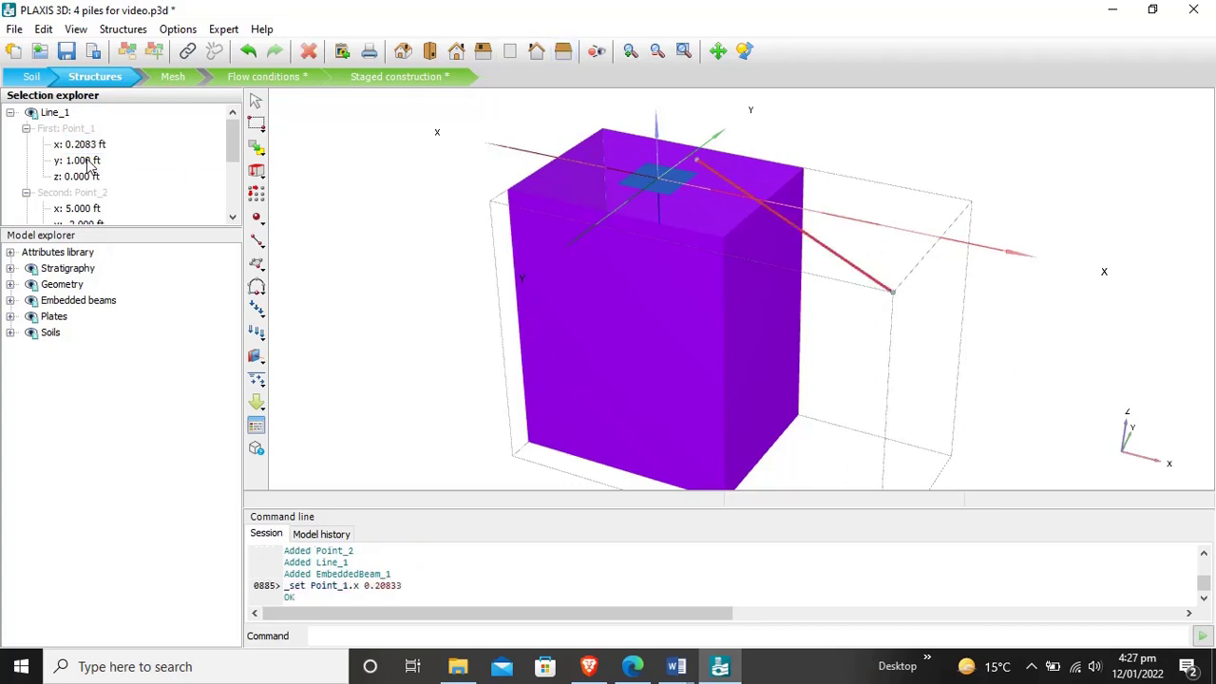
left_click(87, 162)
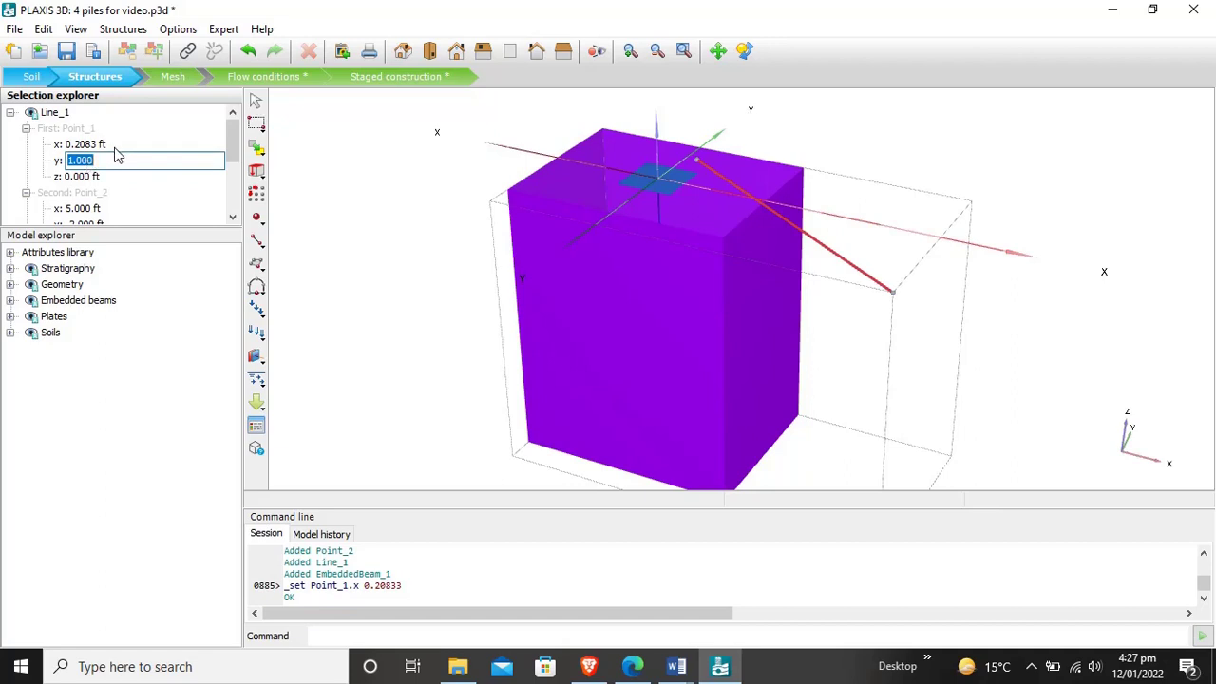
type("0.2083")
key("Return")
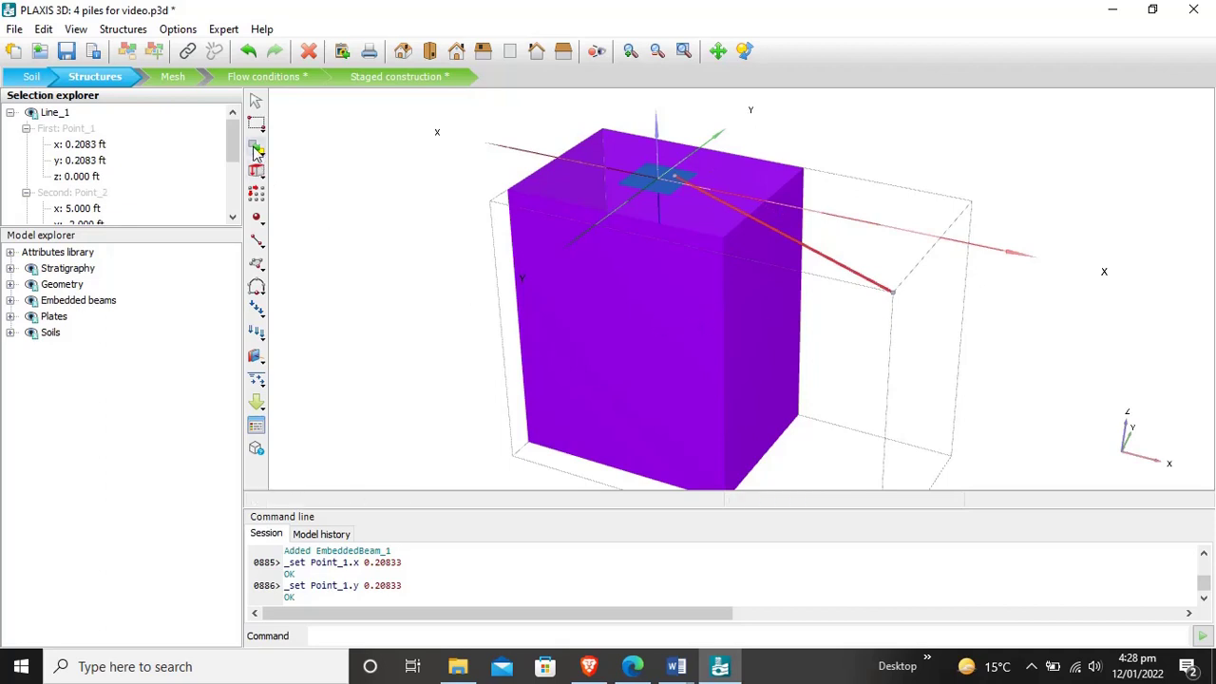
Step: Move the pile's bottom point to x 0.2083, y 0.2083, z -1.5 ft
scroll(236, 152, "down", 2)
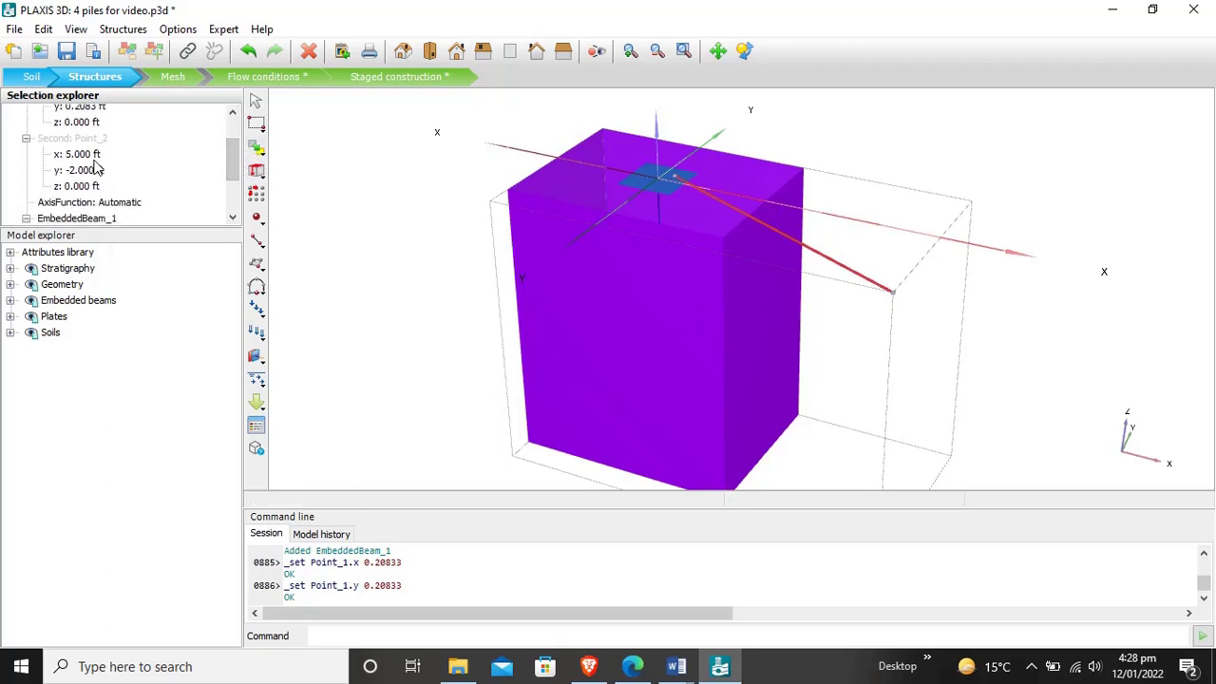
left_click(93, 154)
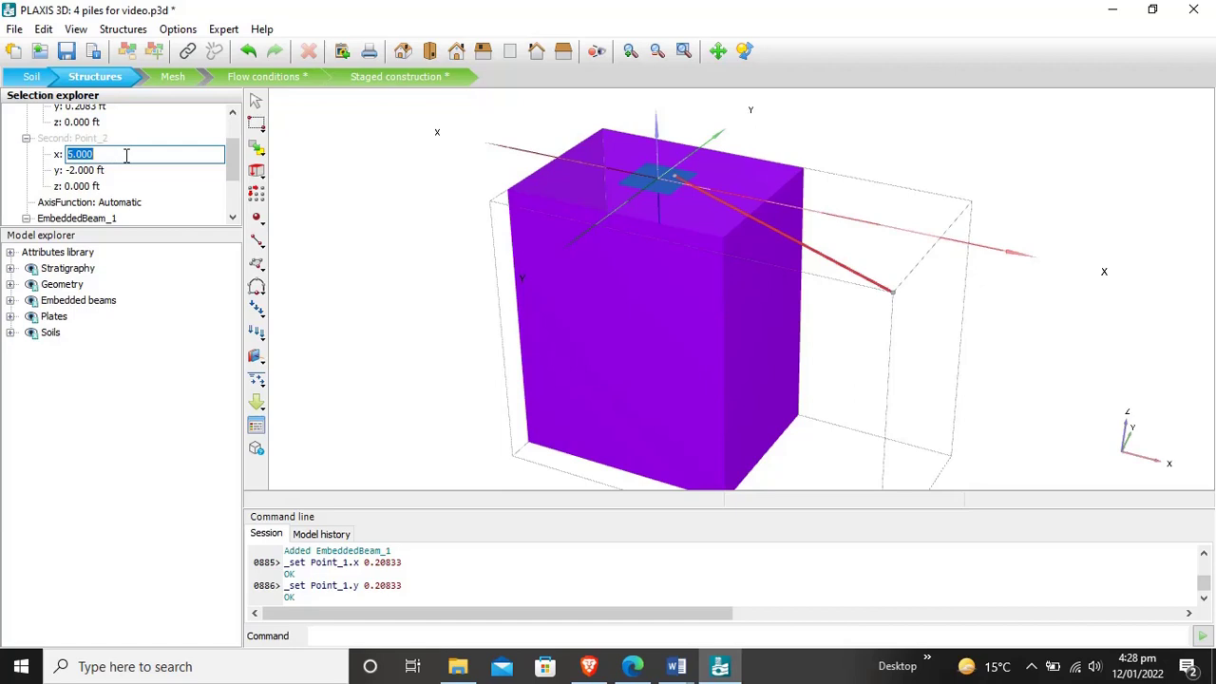
type("0.2083")
key("Return")
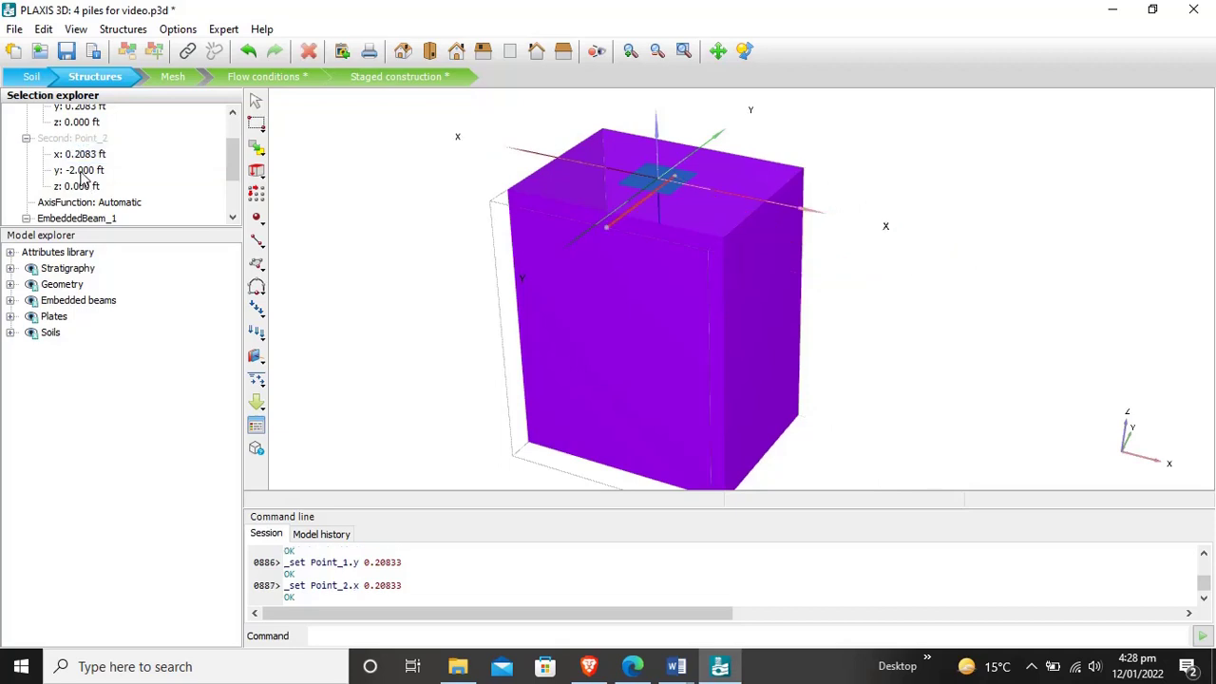
left_click(82, 177)
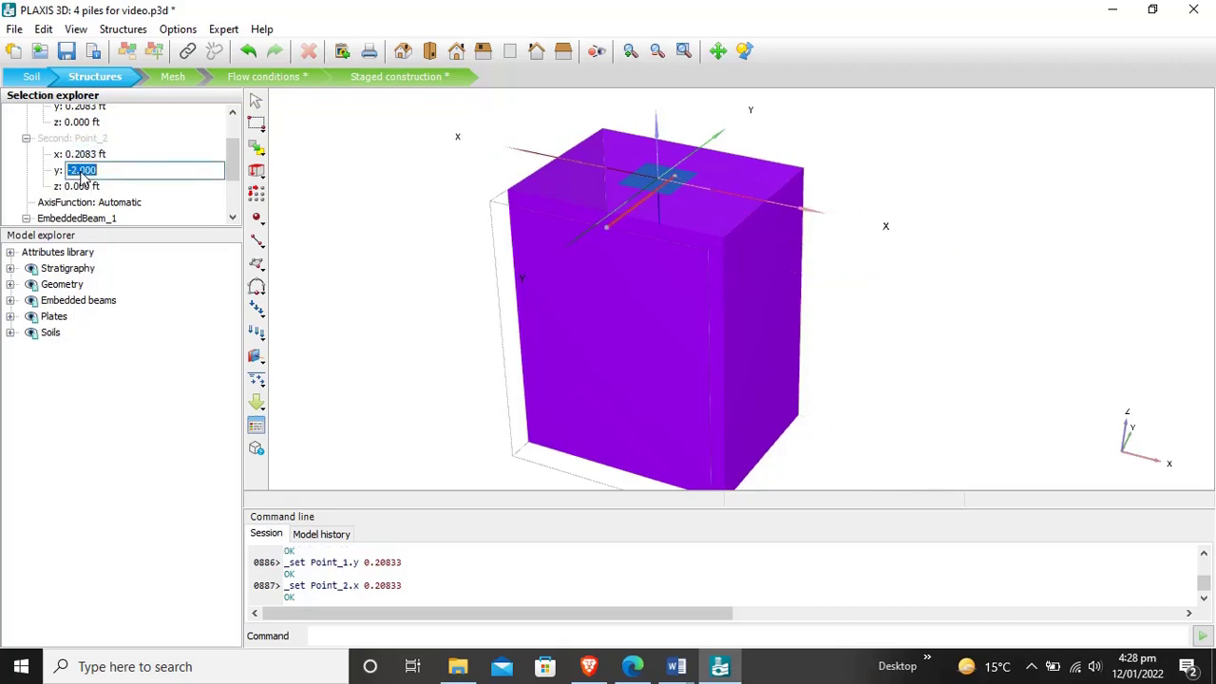
type("0.20833")
key("Return")
left_click(72, 188)
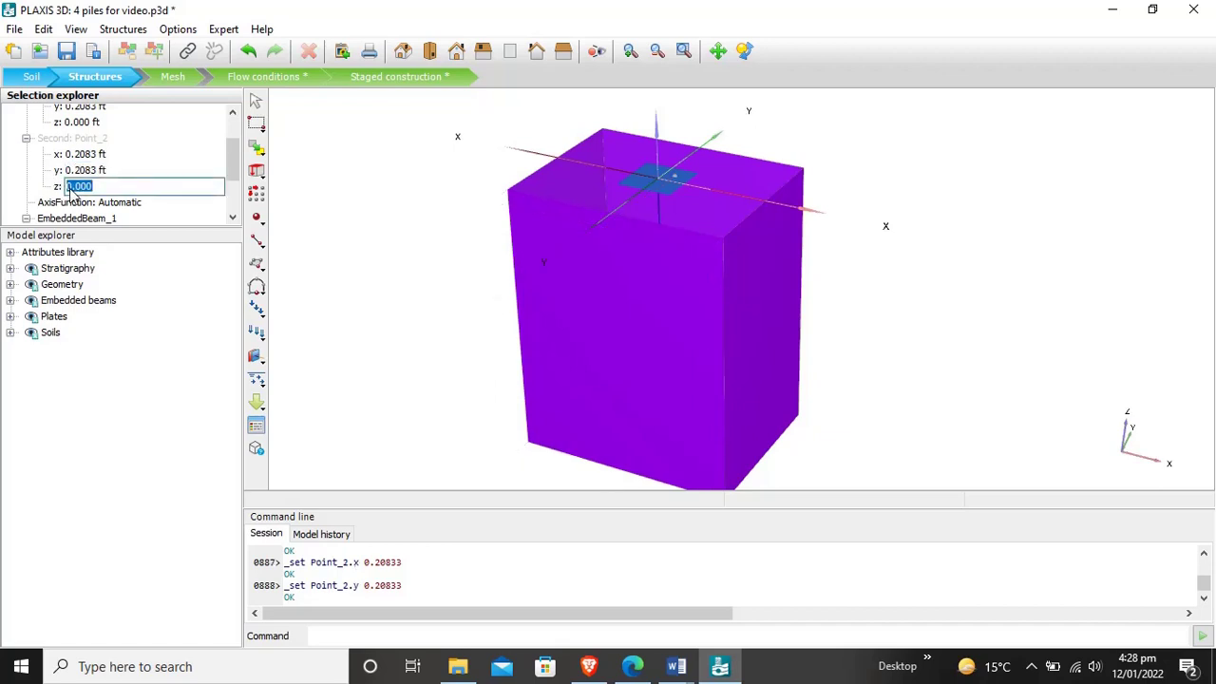
type("-1.5")
key("Return")
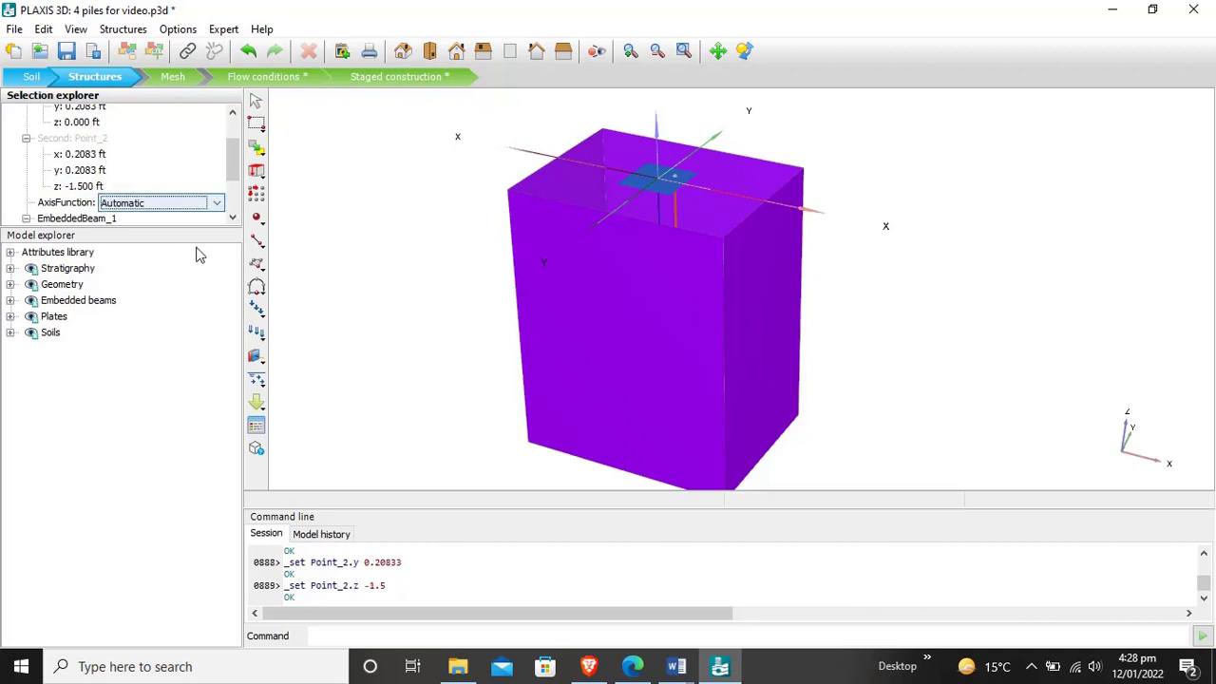
Step: Hide the front face of the soil box
left_click(693, 288)
right_click(672, 295)
left_click(752, 289)
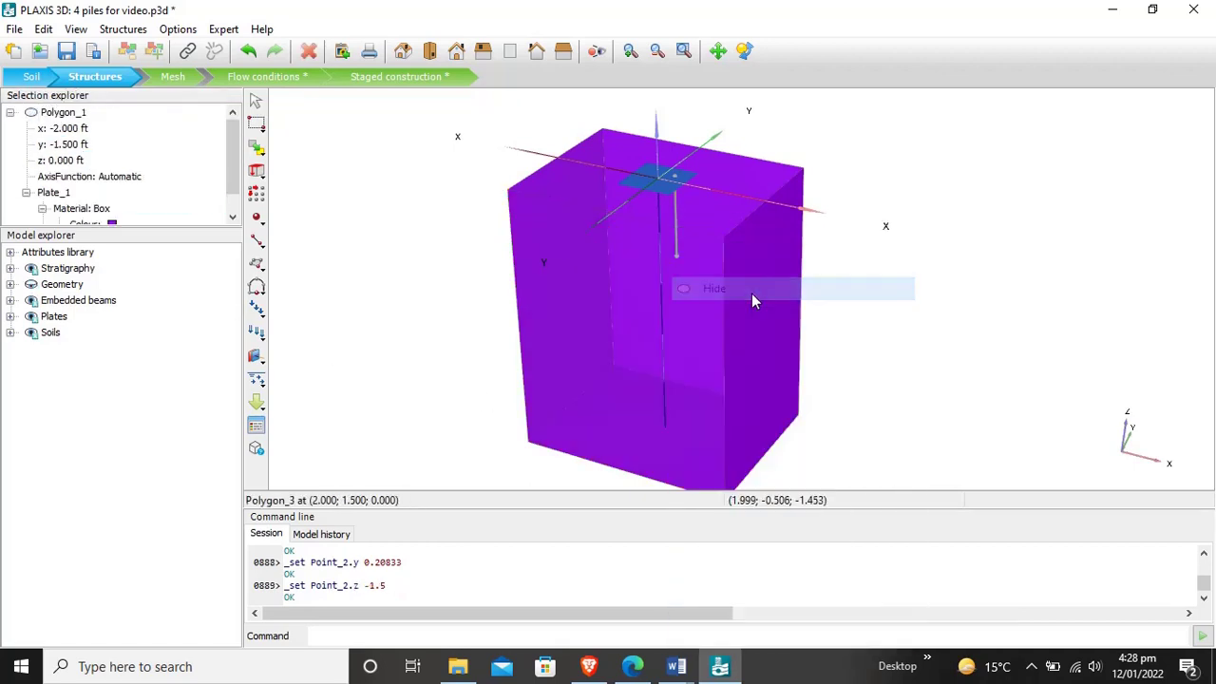
Step: Assign the pile material to EmbeddedBeam_1 on Line_1
left_click(675, 203)
right_click(674, 204)
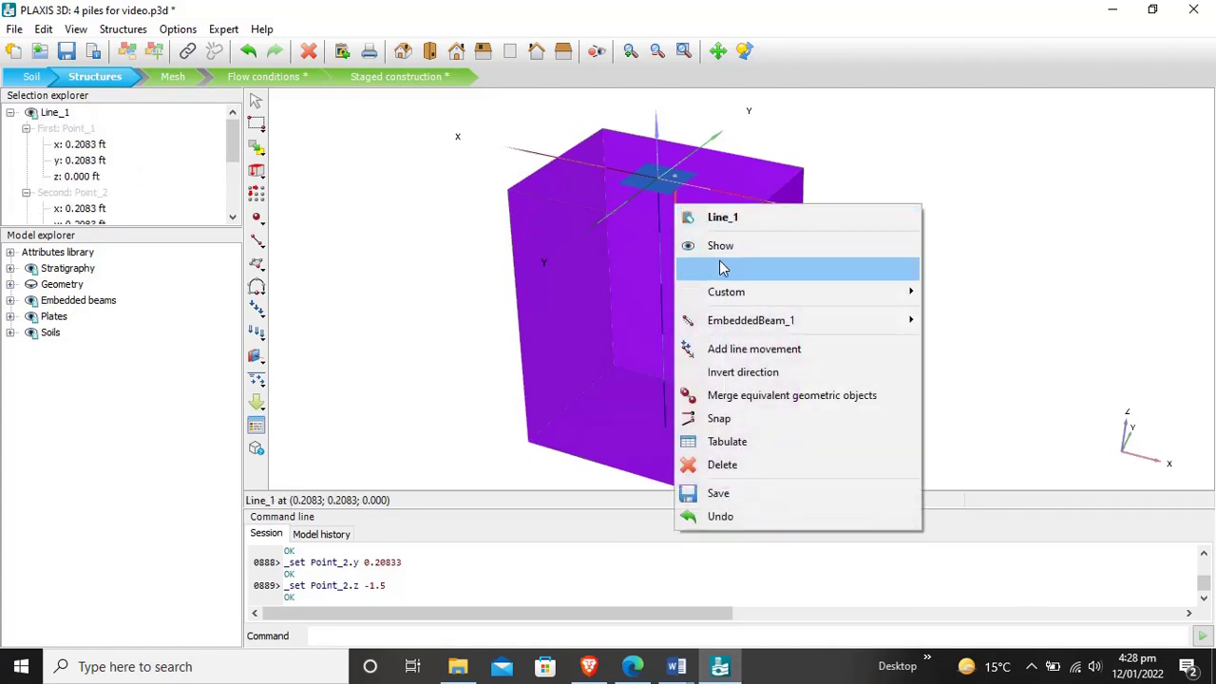
mouse_move(757, 325)
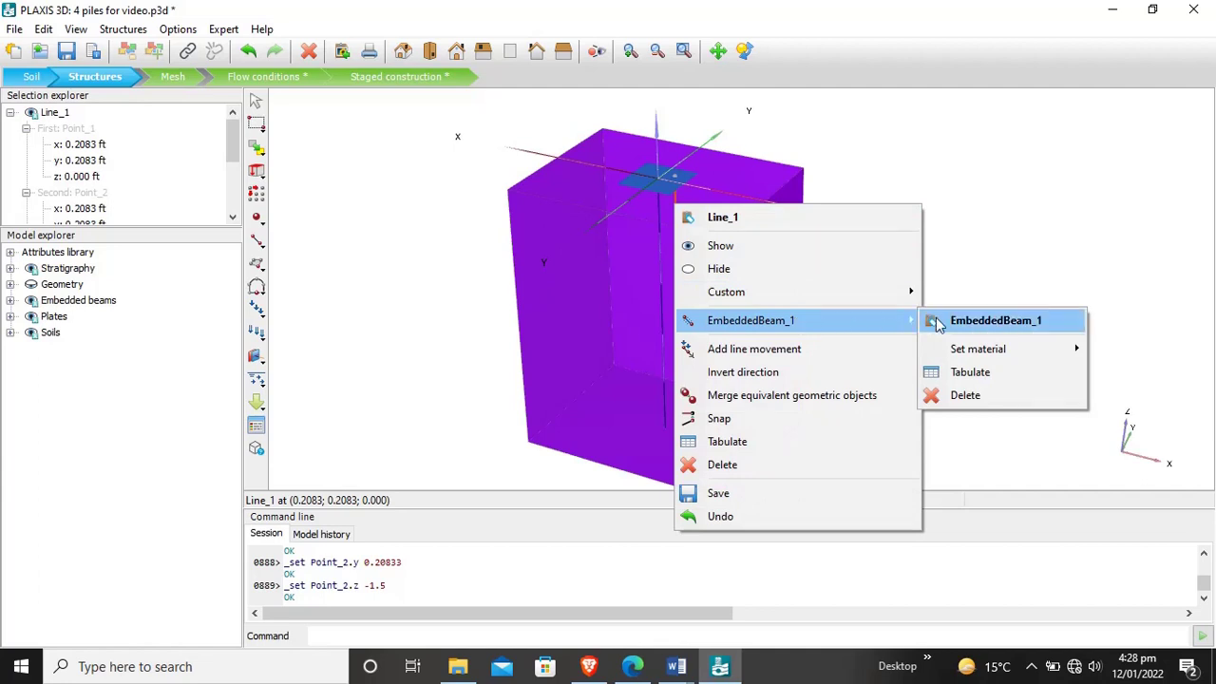
mouse_move(1000, 349)
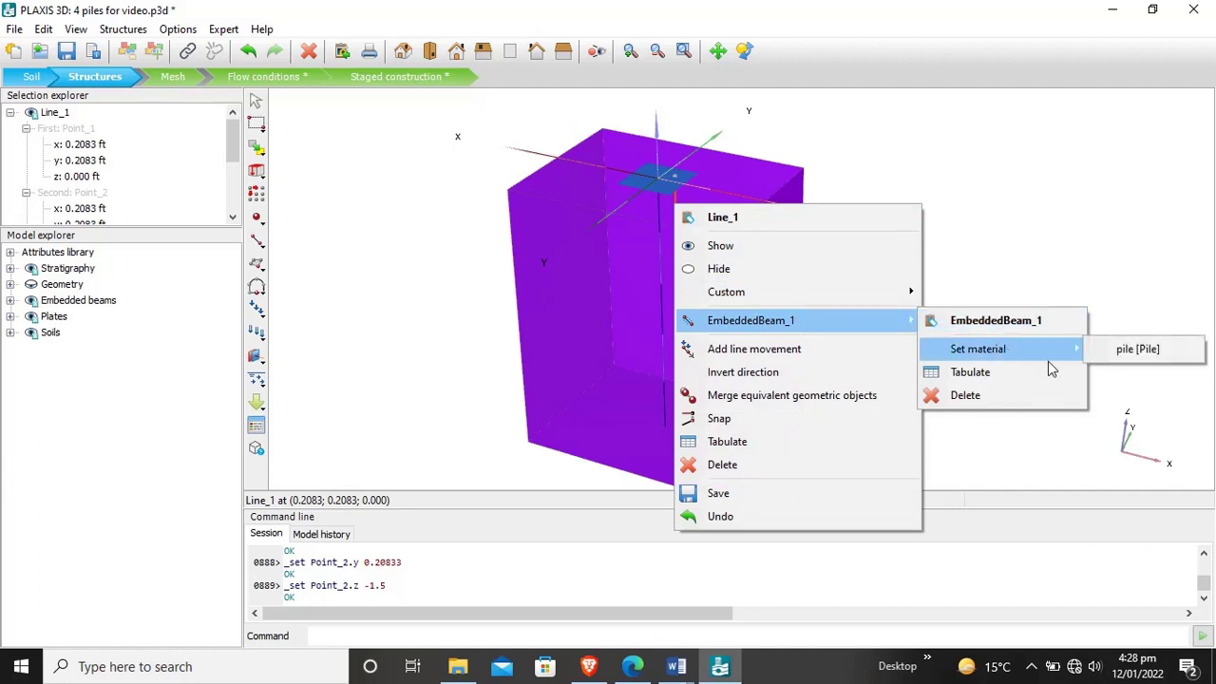
left_click(1105, 349)
left_click(864, 332)
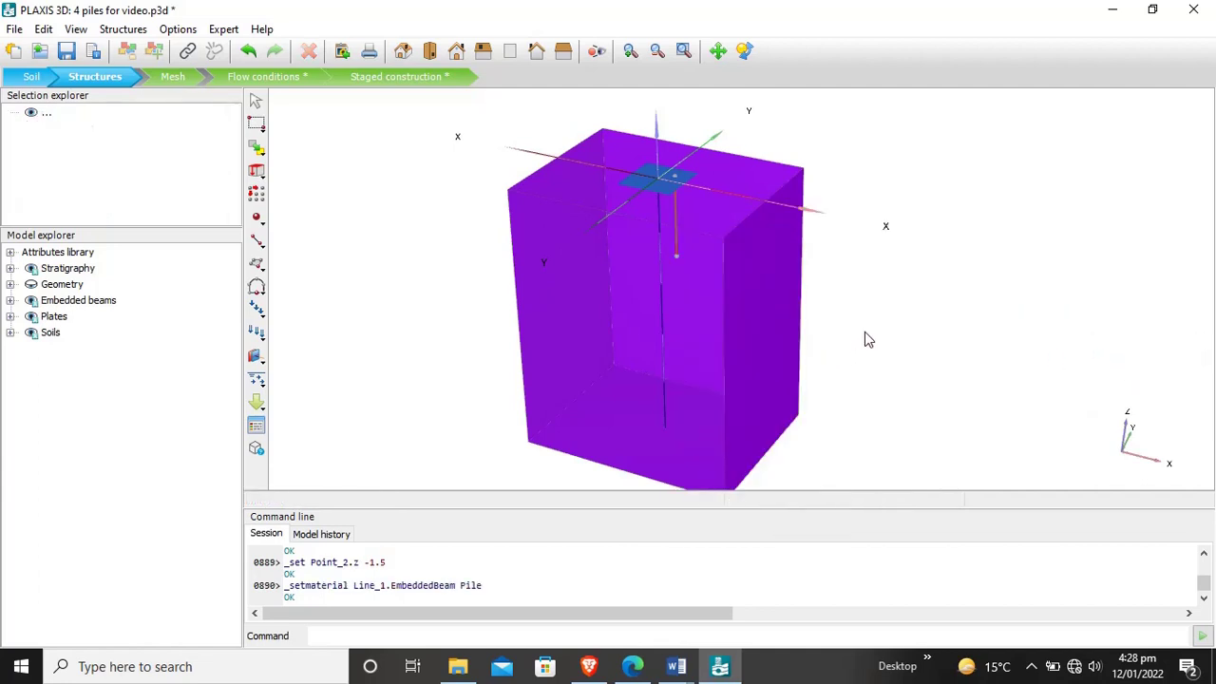
Step: Start a '2D, in xy plane' array of copies from pile Line_1
left_click(675, 203)
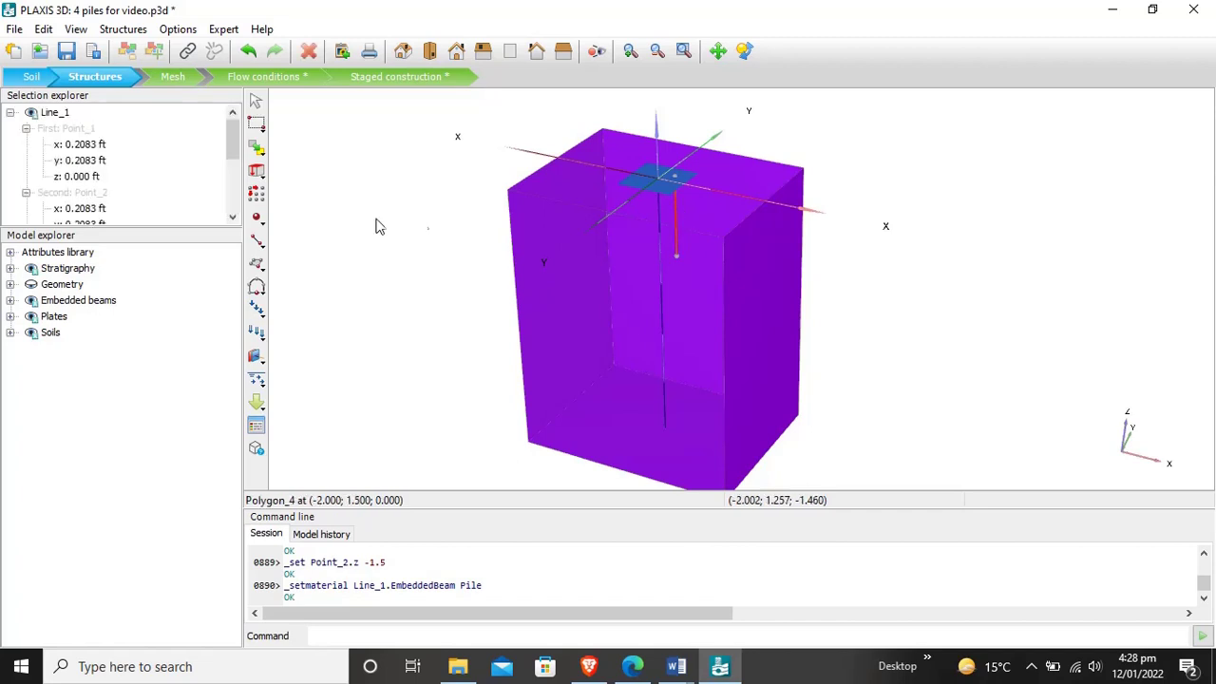
left_click(256, 195)
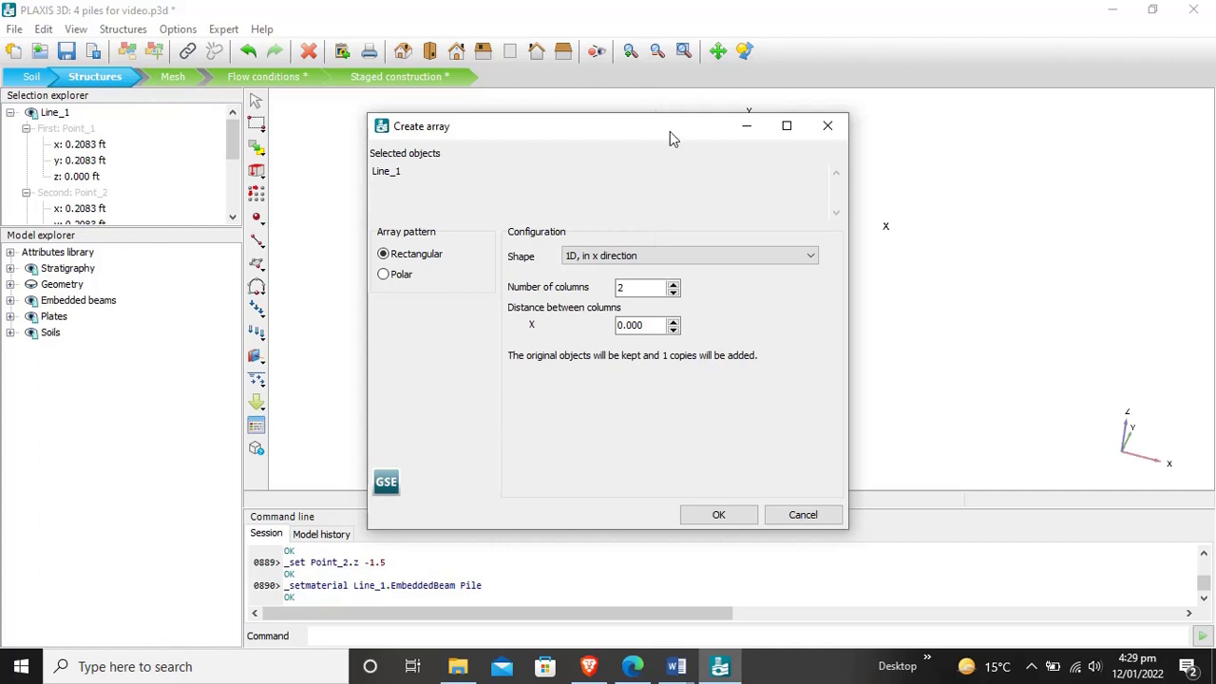
left_click_drag(670, 131, 399, 115)
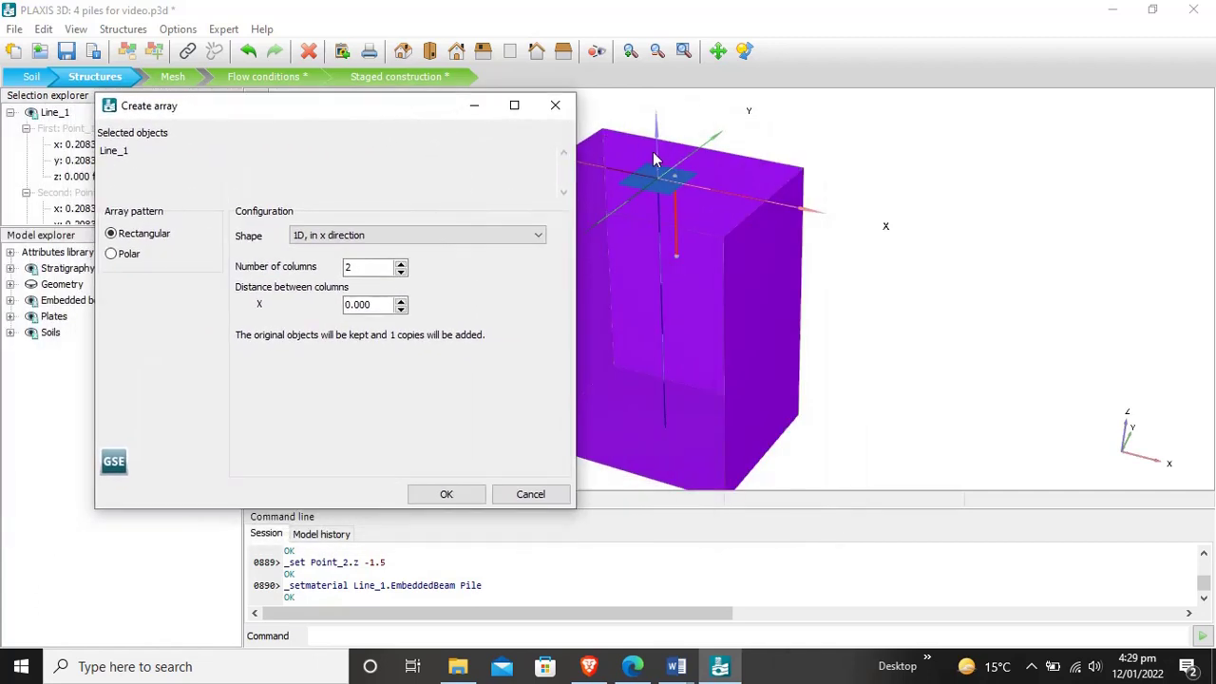
left_click(492, 235)
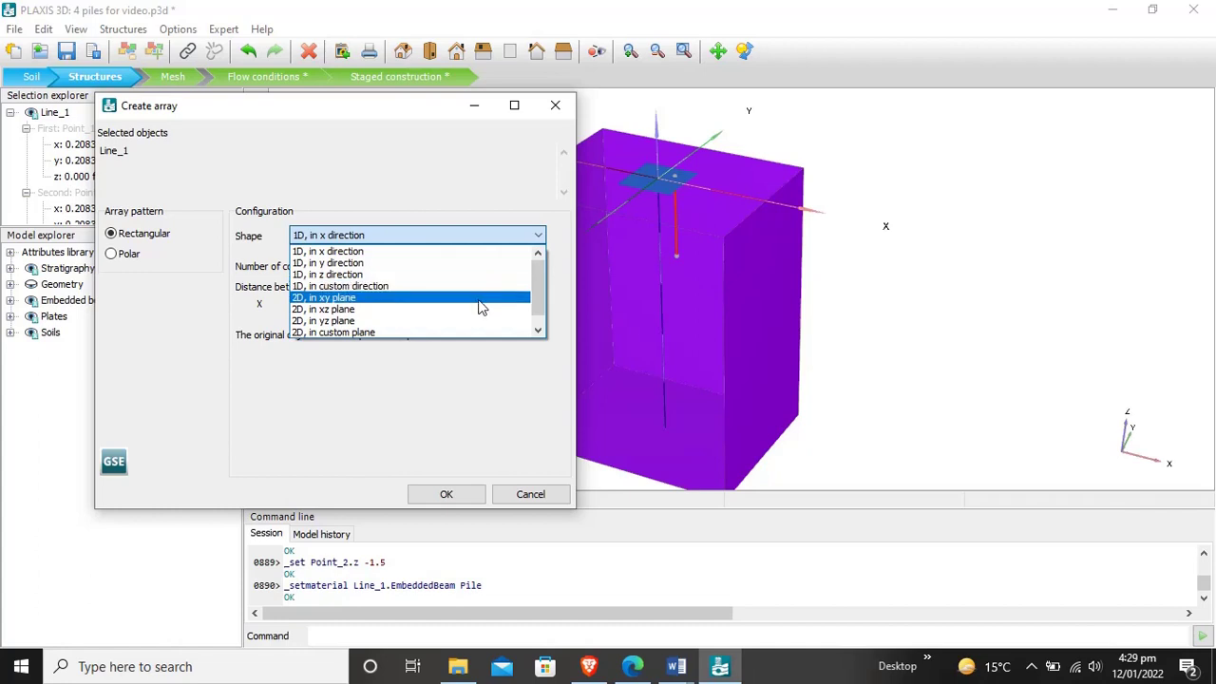
left_click(480, 300)
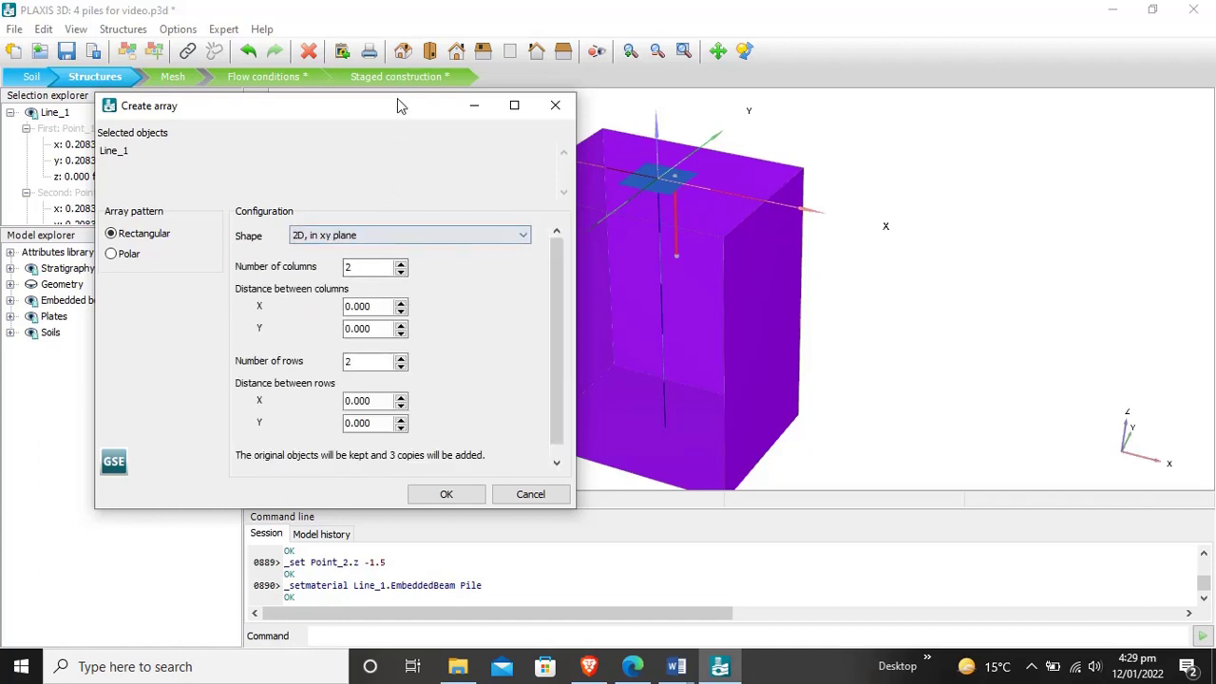
Step: Set the column x and row y spacing to -0.41667 and create the 2×2 pile array
left_click(376, 329)
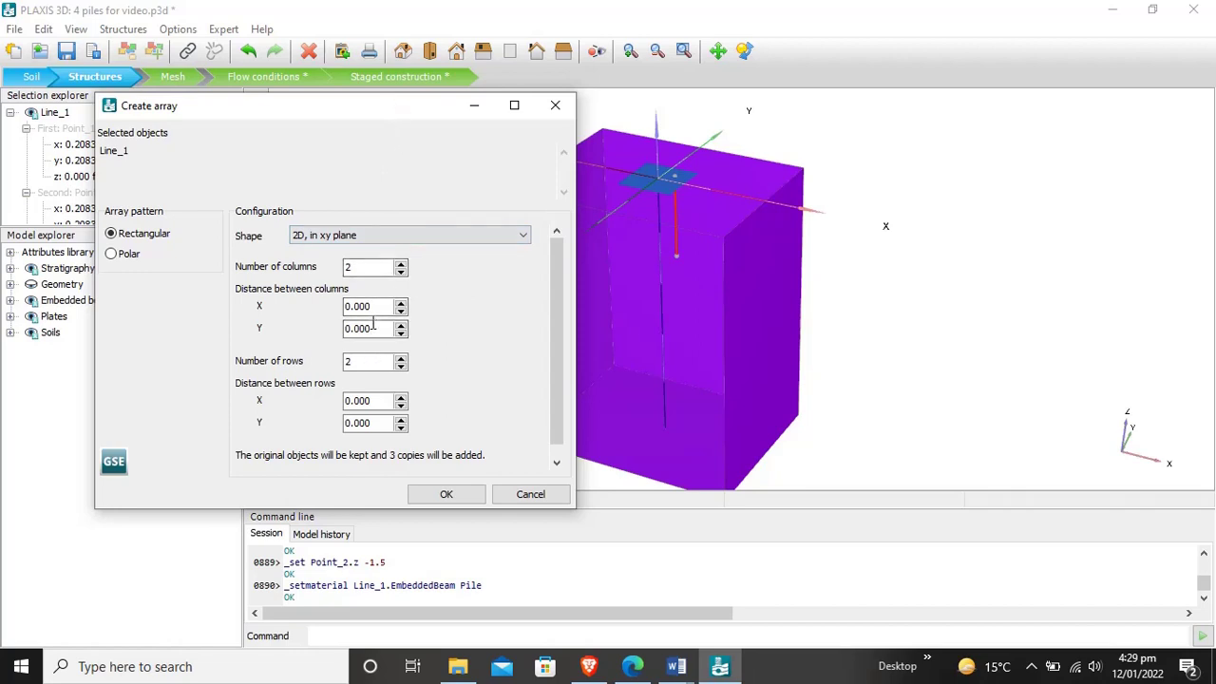
left_click(384, 306)
left_click_drag(377, 307, 320, 319)
type("0")
key("BackSpace")
key("BackSpace")
left_click_drag(379, 422, 323, 424)
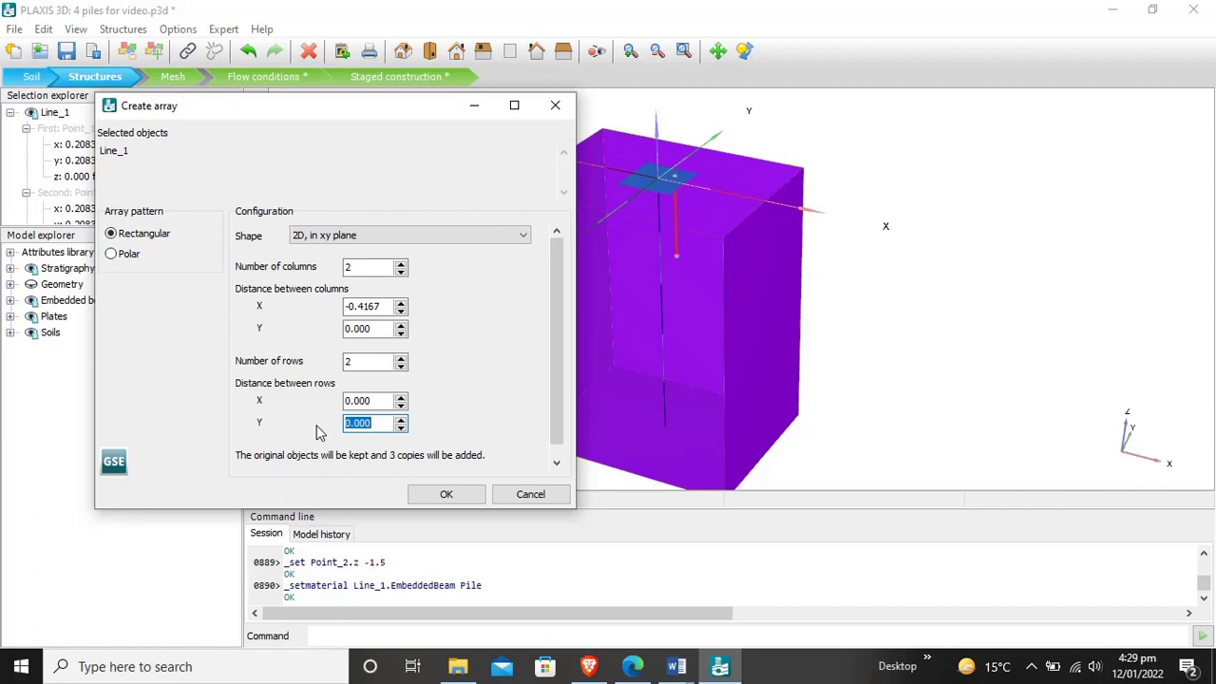
type("-0.41667")
left_click(447, 495)
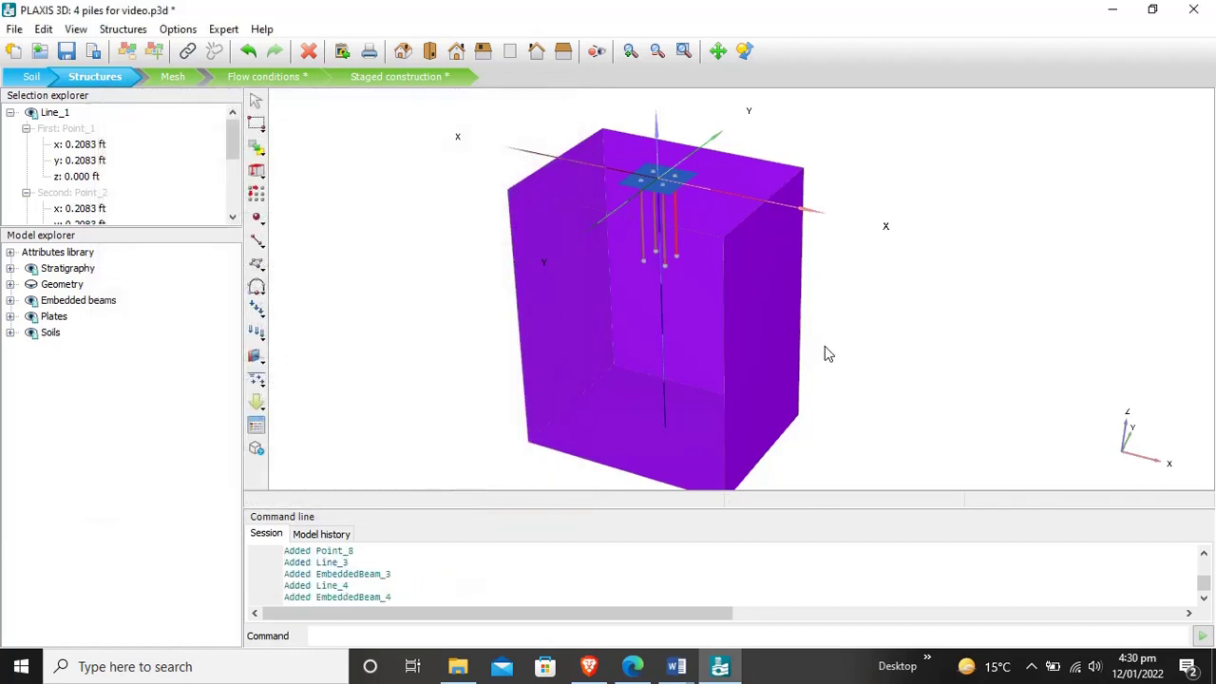
Step: Make the whole soil box visible again and reorient the view around the four-pile group
right_click_drag(828, 355, 871, 367, "ctrl")
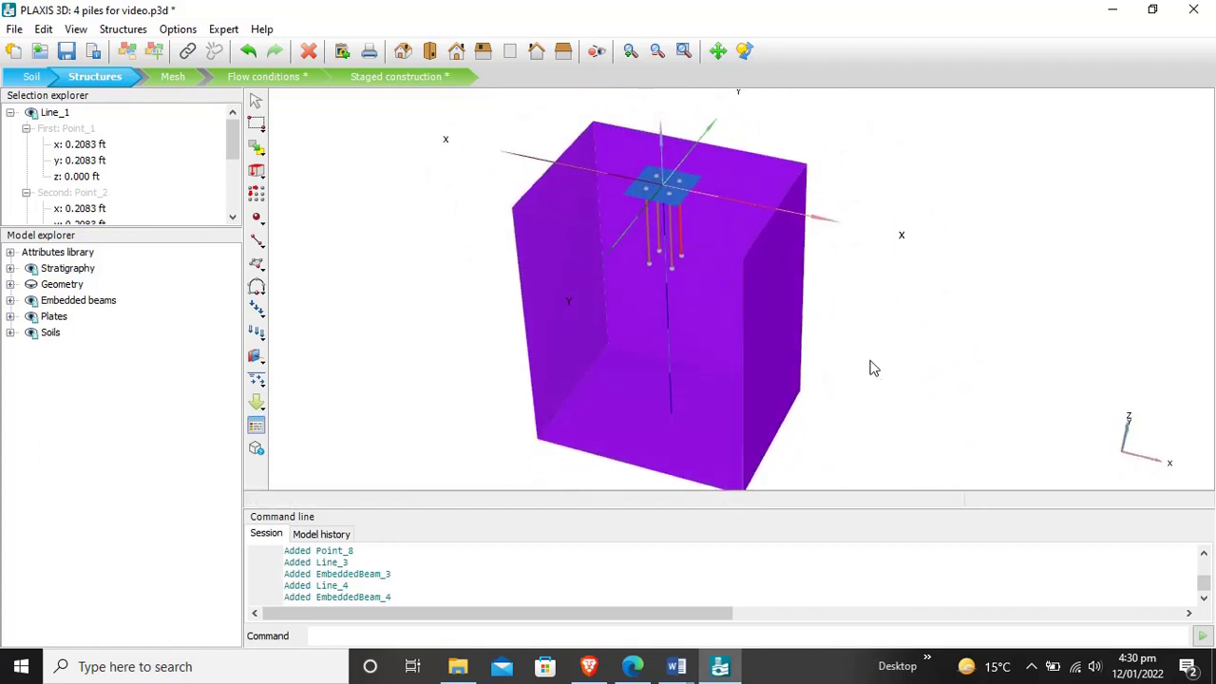
right_click_drag(883, 316, 884, 316, "ctrl")
left_click(29, 287)
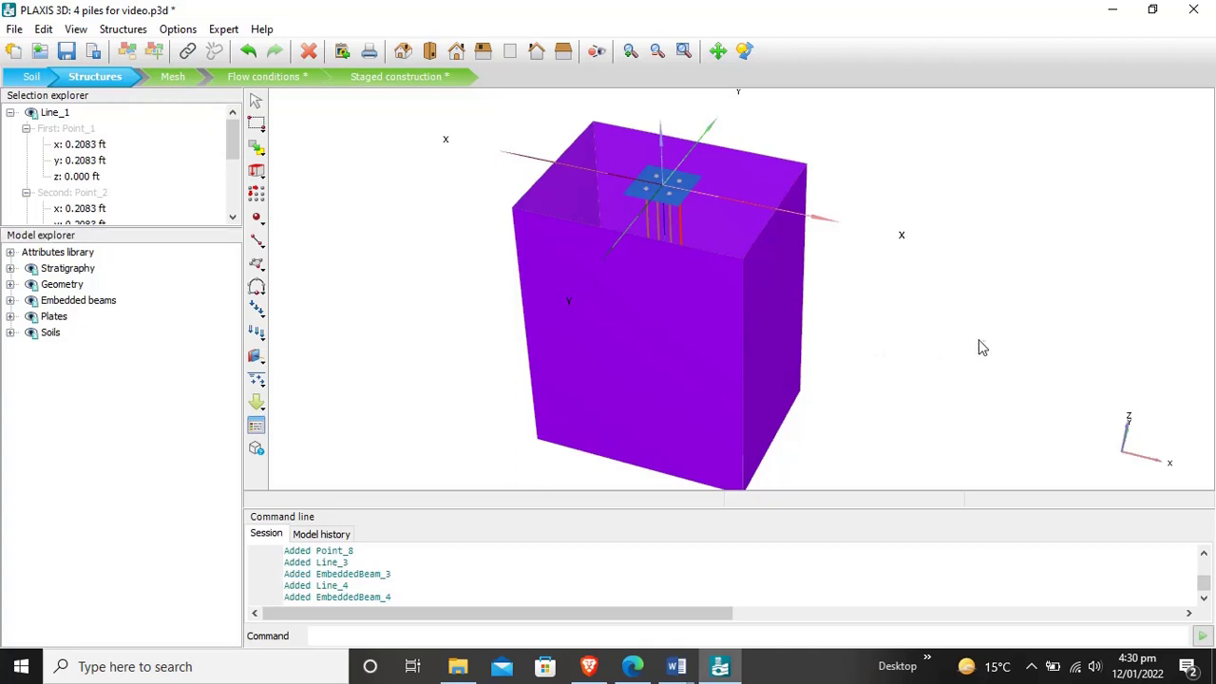
right_click_drag(980, 345, 785, 318, "ctrl")
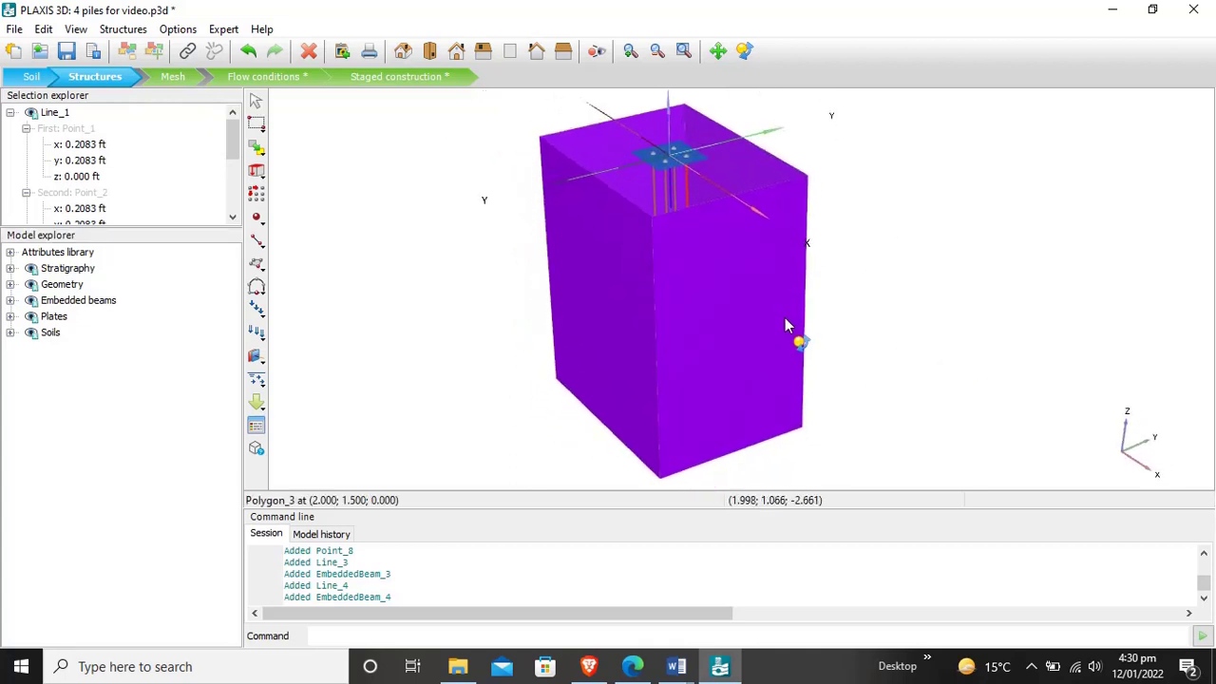
left_click(861, 321)
right_click_drag(915, 318, 855, 334, "shift")
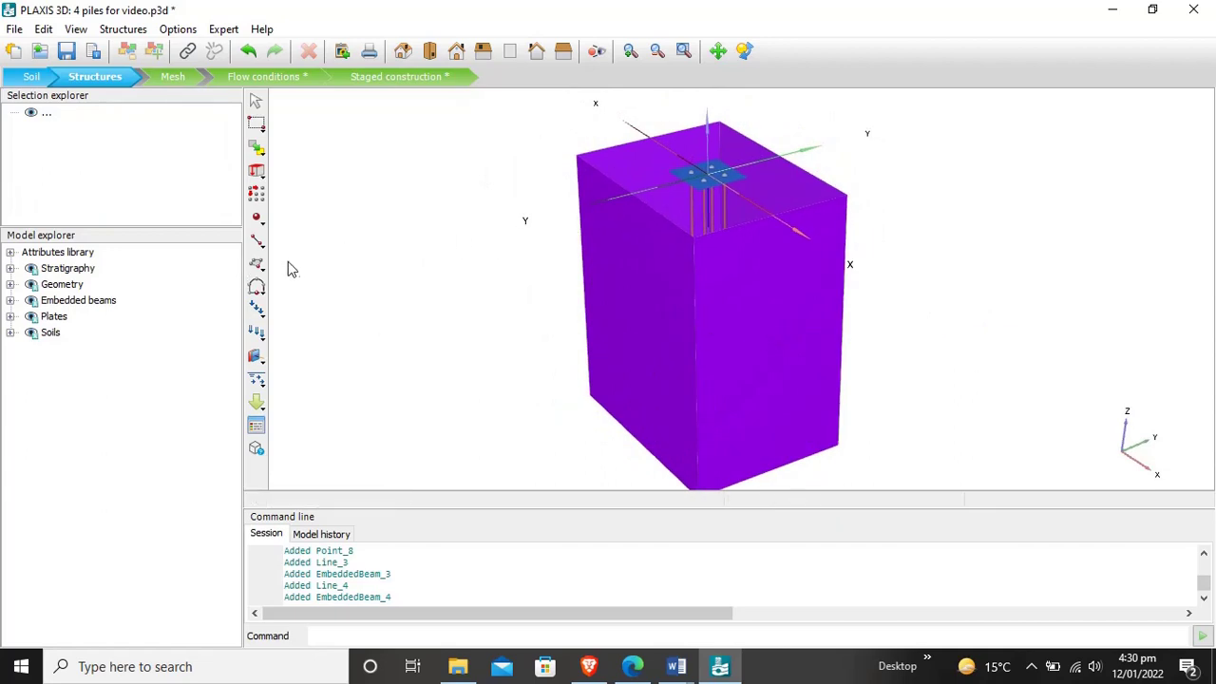
Step: Draw a surface load polygon with corners at (-1,-1), (-1,1), (1,1), (1,-1) on z 0
left_click(257, 310)
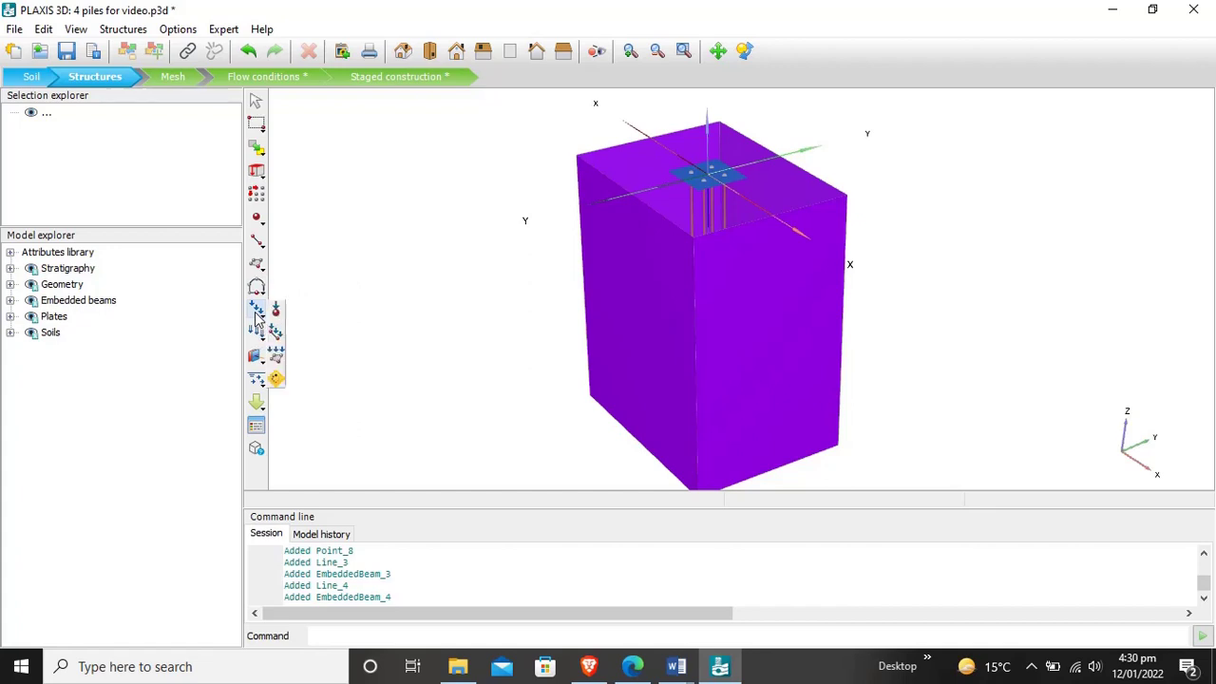
left_click(276, 354)
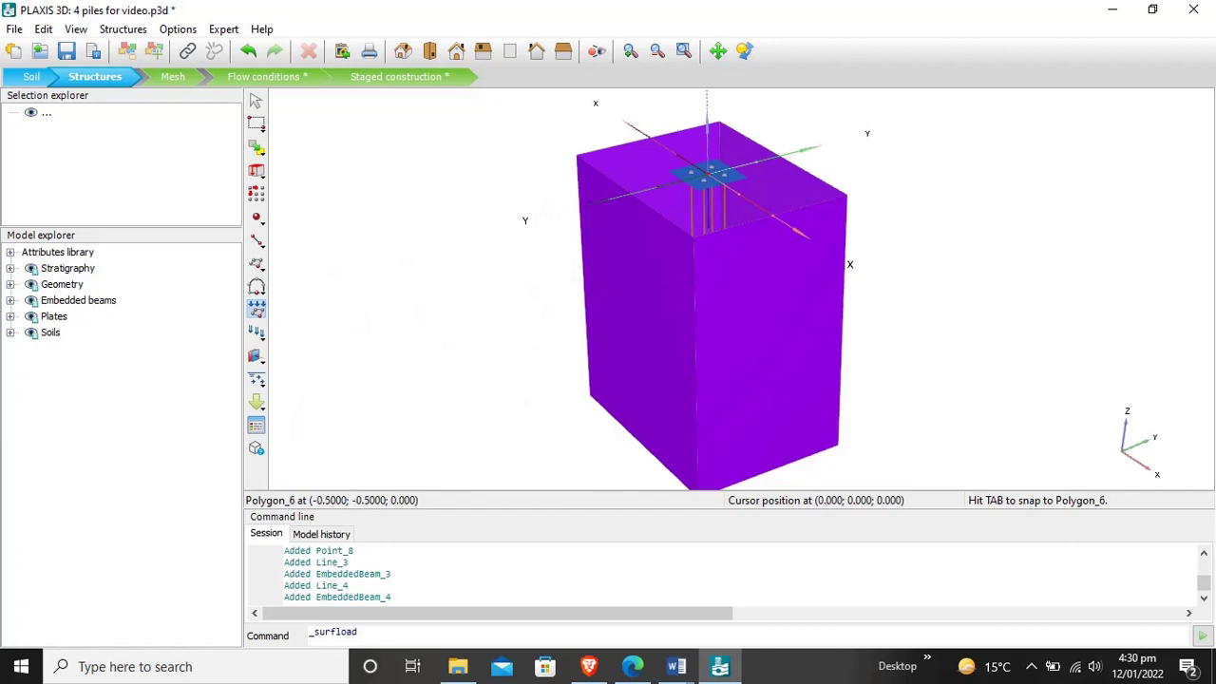
left_click(725, 144)
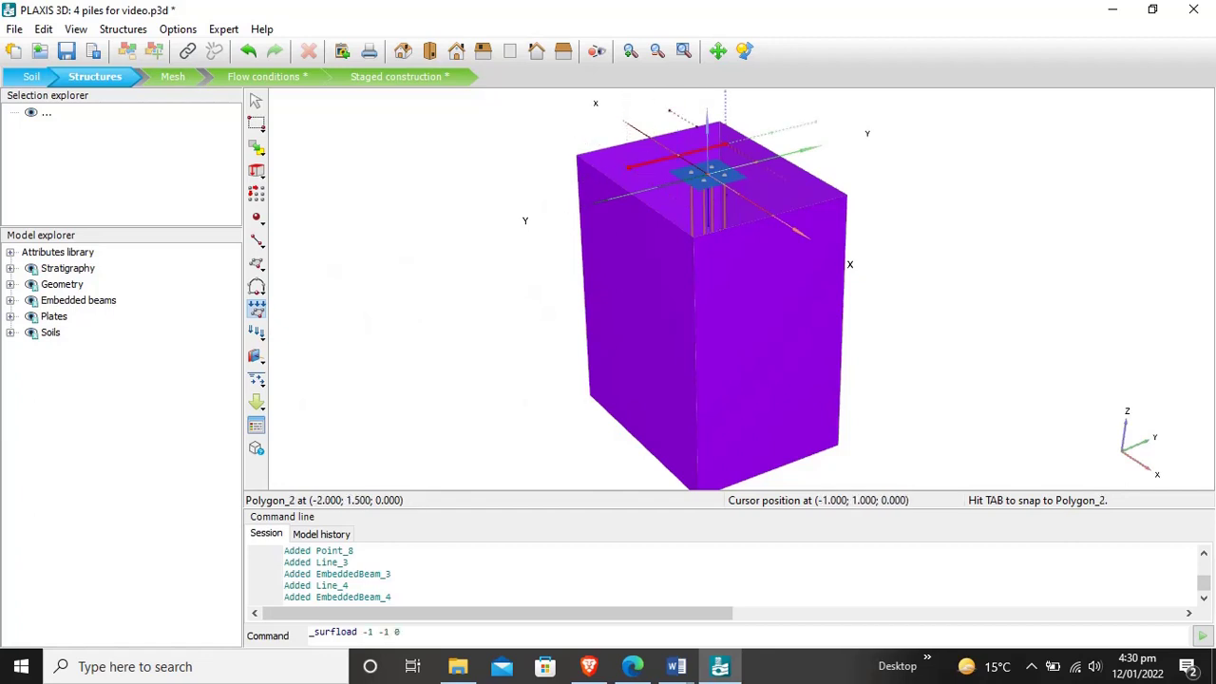
left_click(725, 144)
left_click(789, 179)
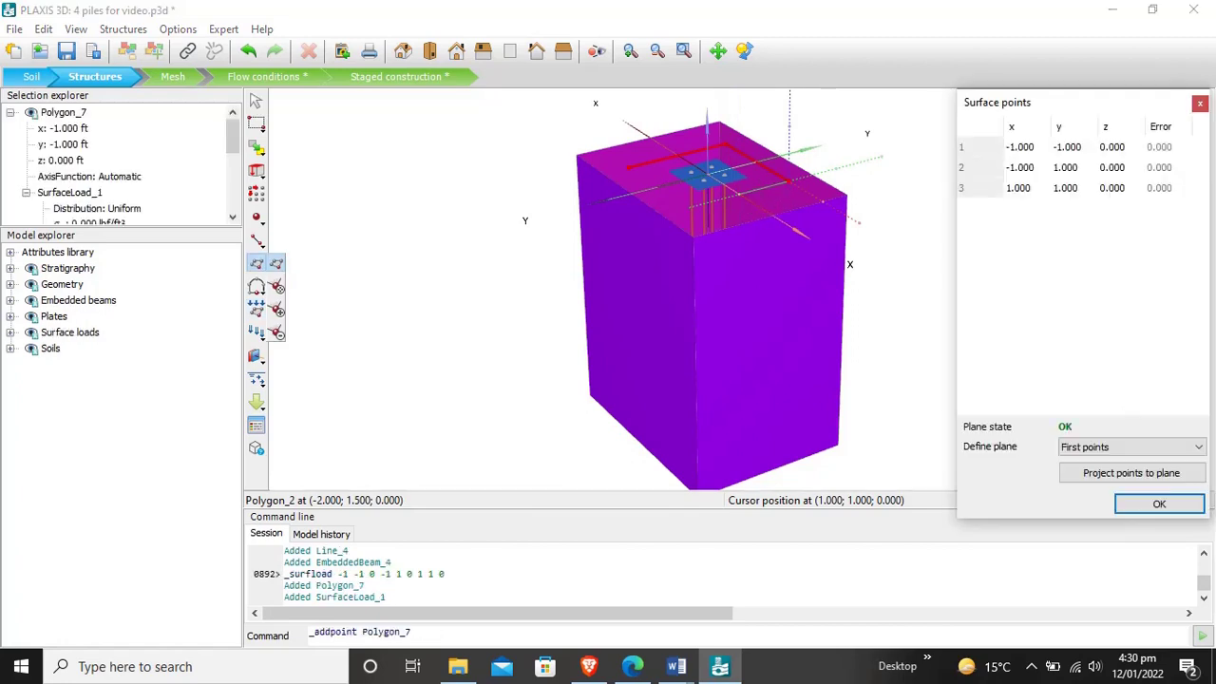
left_click(705, 225)
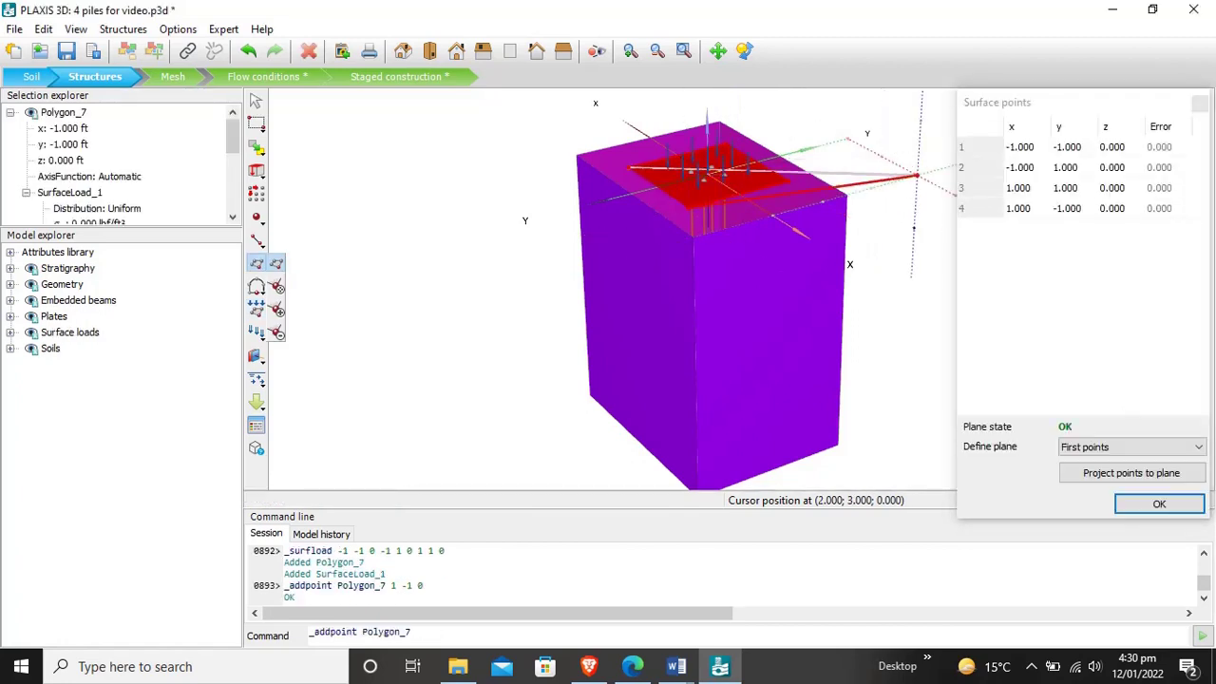
Step: Change the corners to (-0.5,-0.5), (-0.5,0.5), (0.5,0.5), (0.5,-0.5) and apply
double_click(1024, 147)
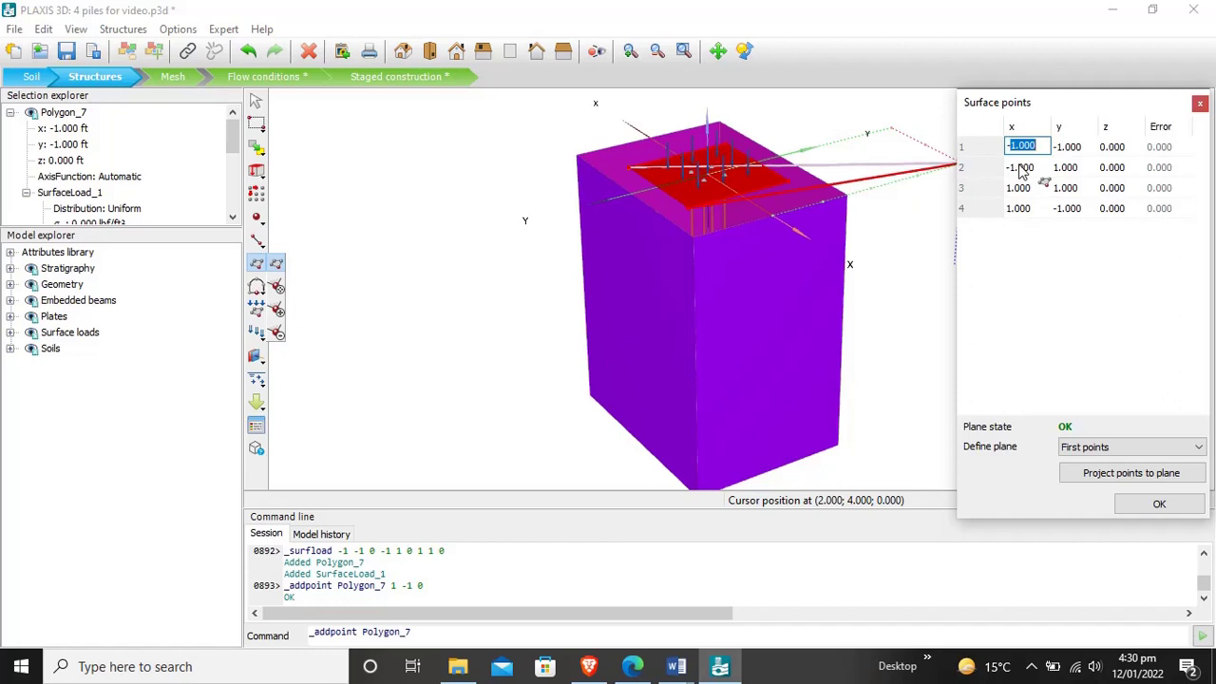
type("-0.5")
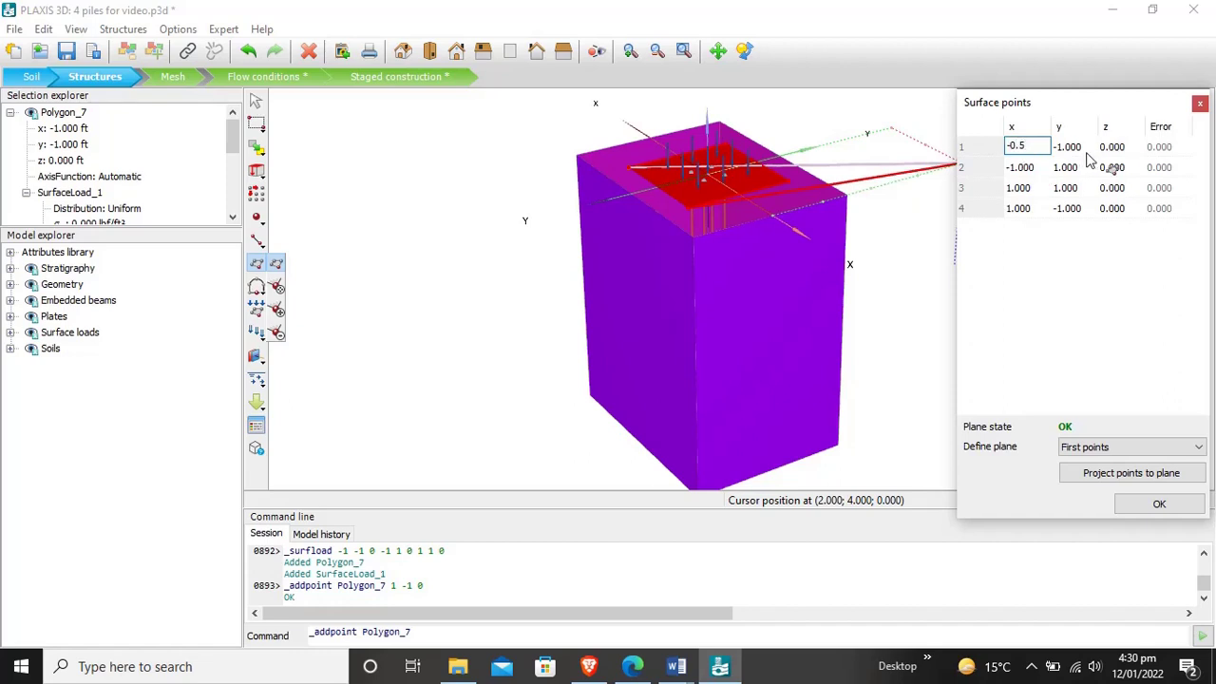
double_click(1083, 155)
type("-0.5")
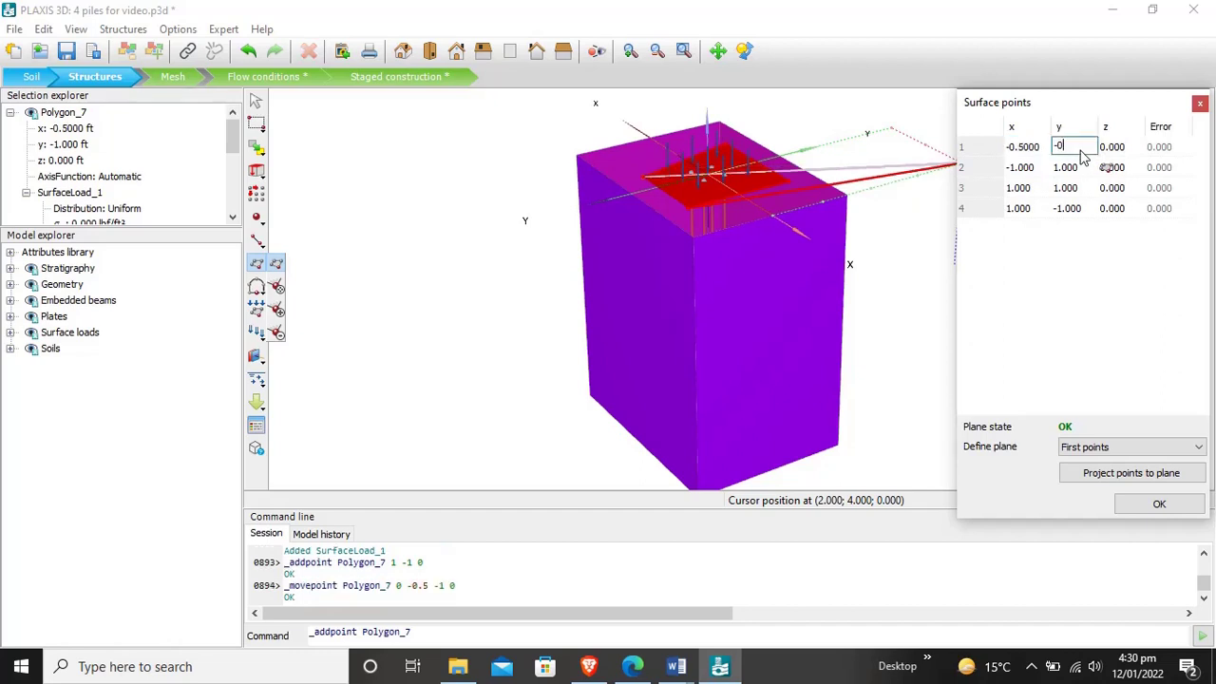
double_click(1033, 174)
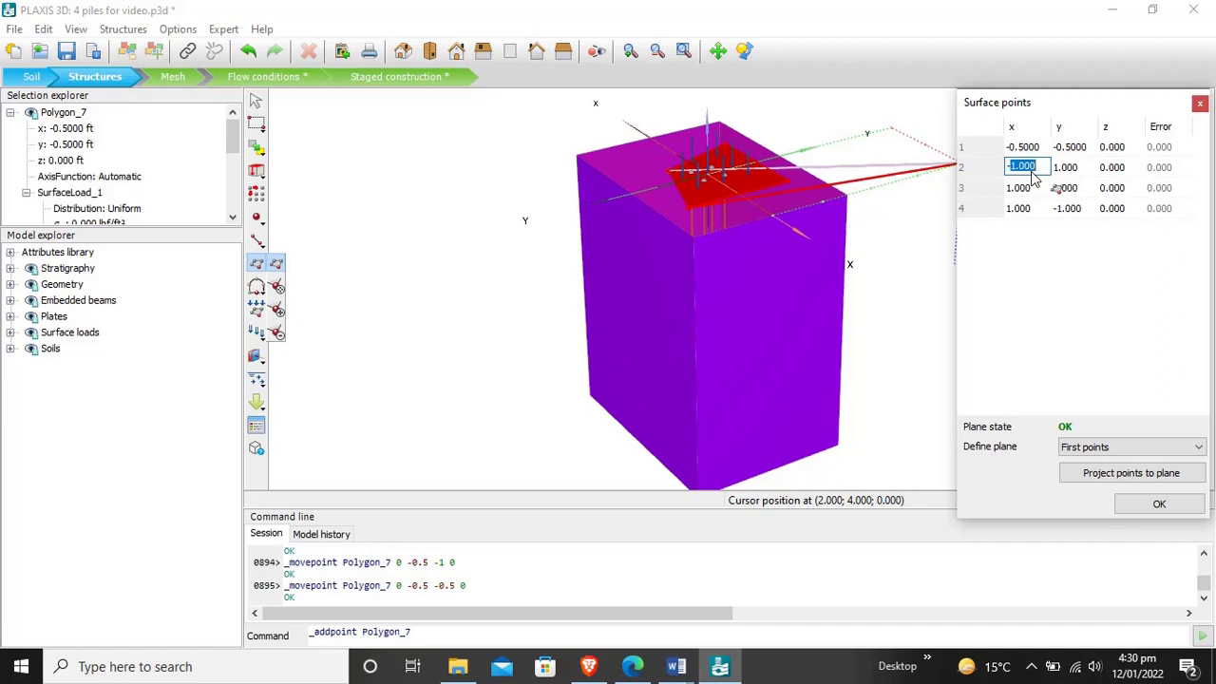
type("-0.5")
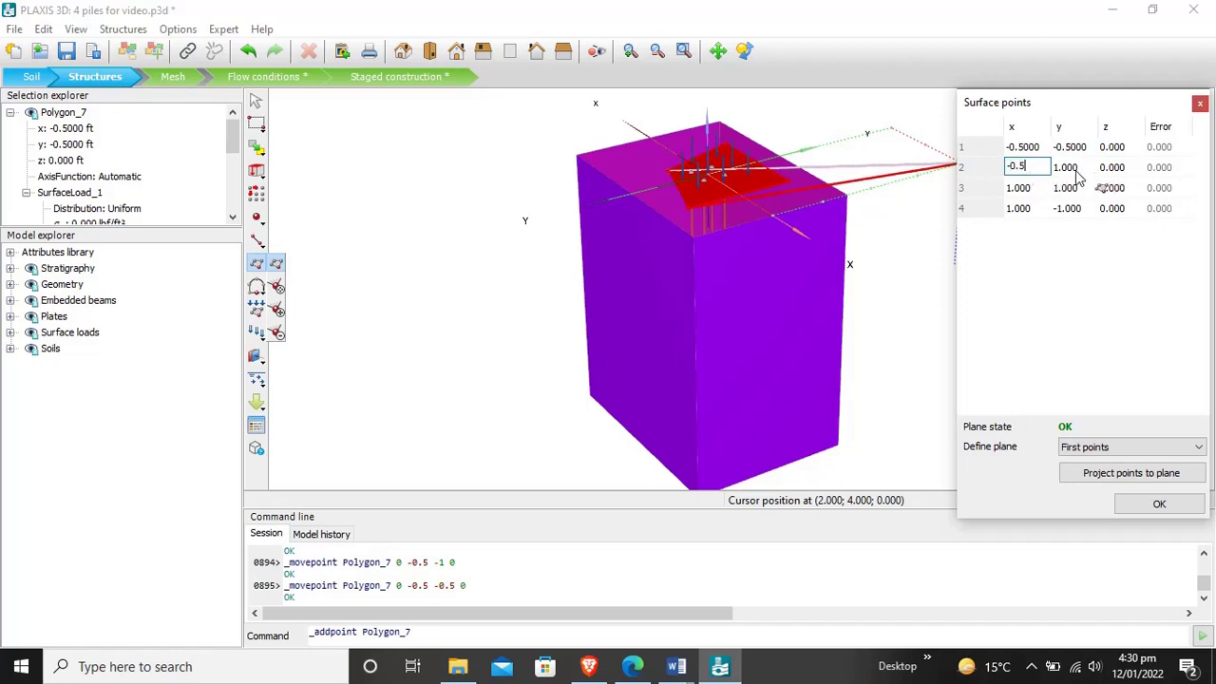
double_click(1072, 176)
type("0")
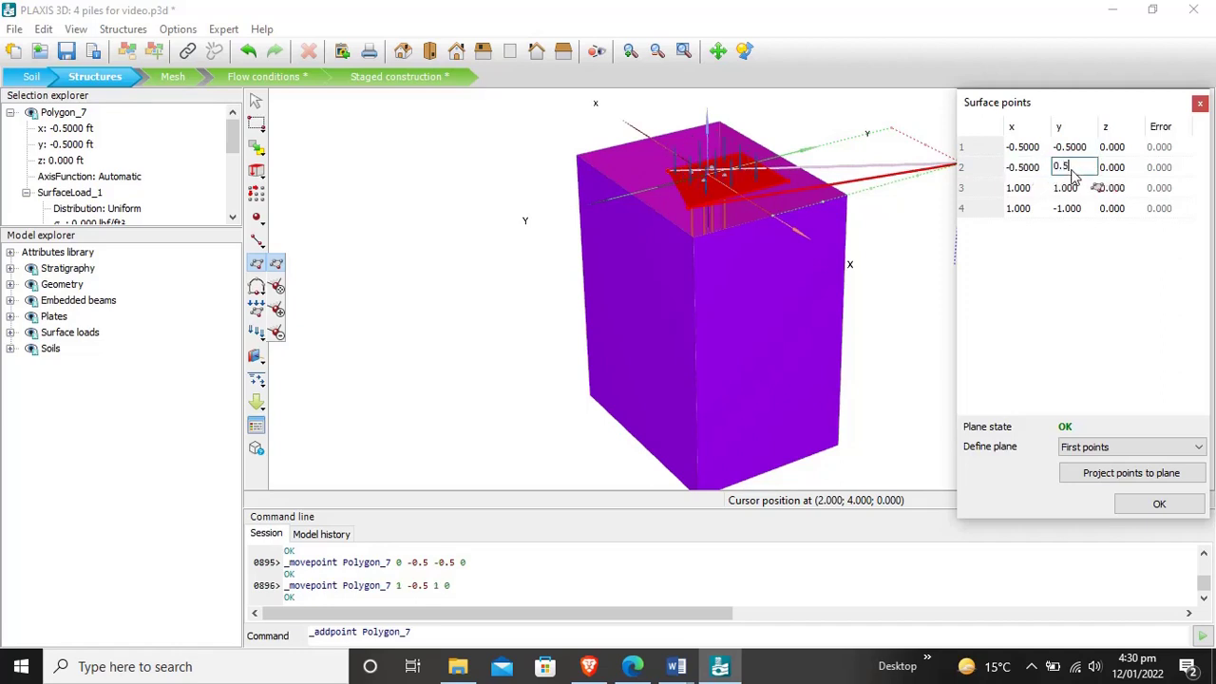
type(".5")
double_click(1027, 187)
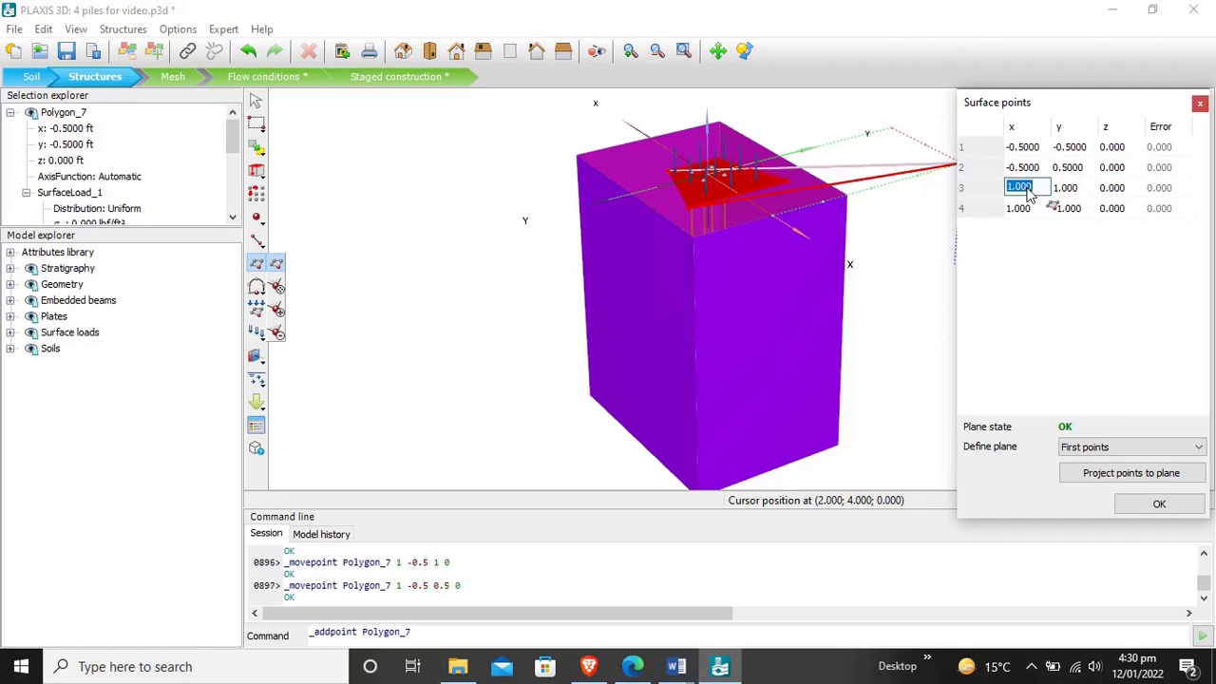
type("0.5")
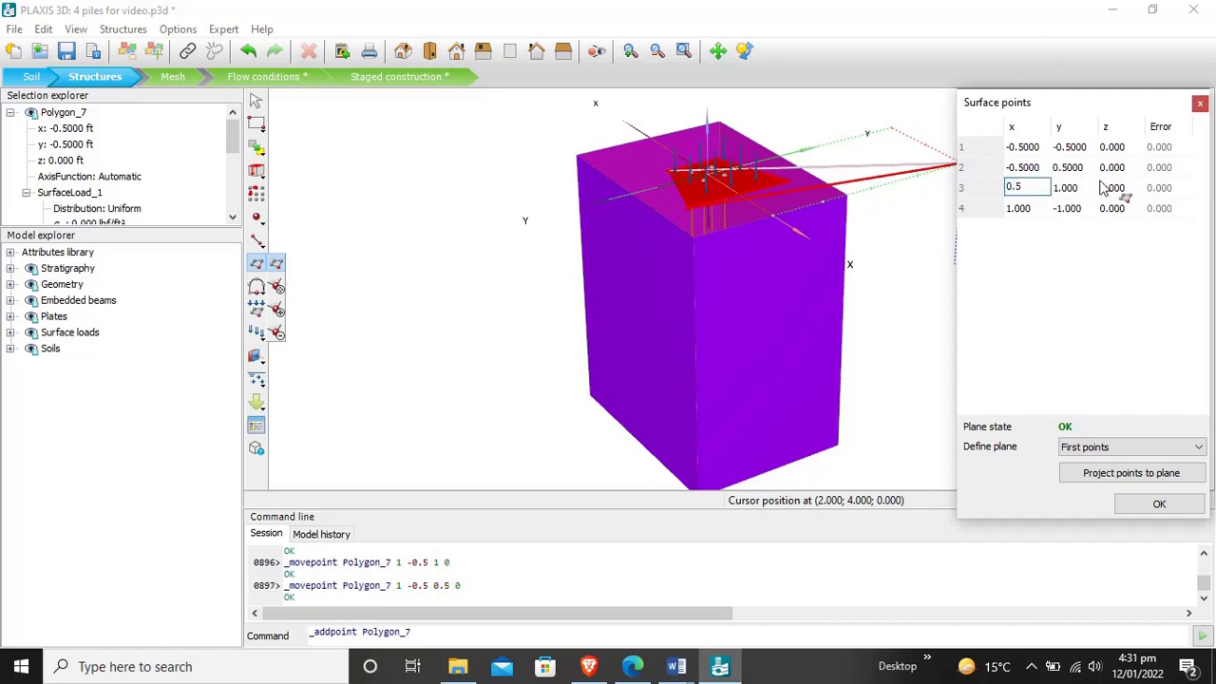
double_click(1066, 187)
type("0.5")
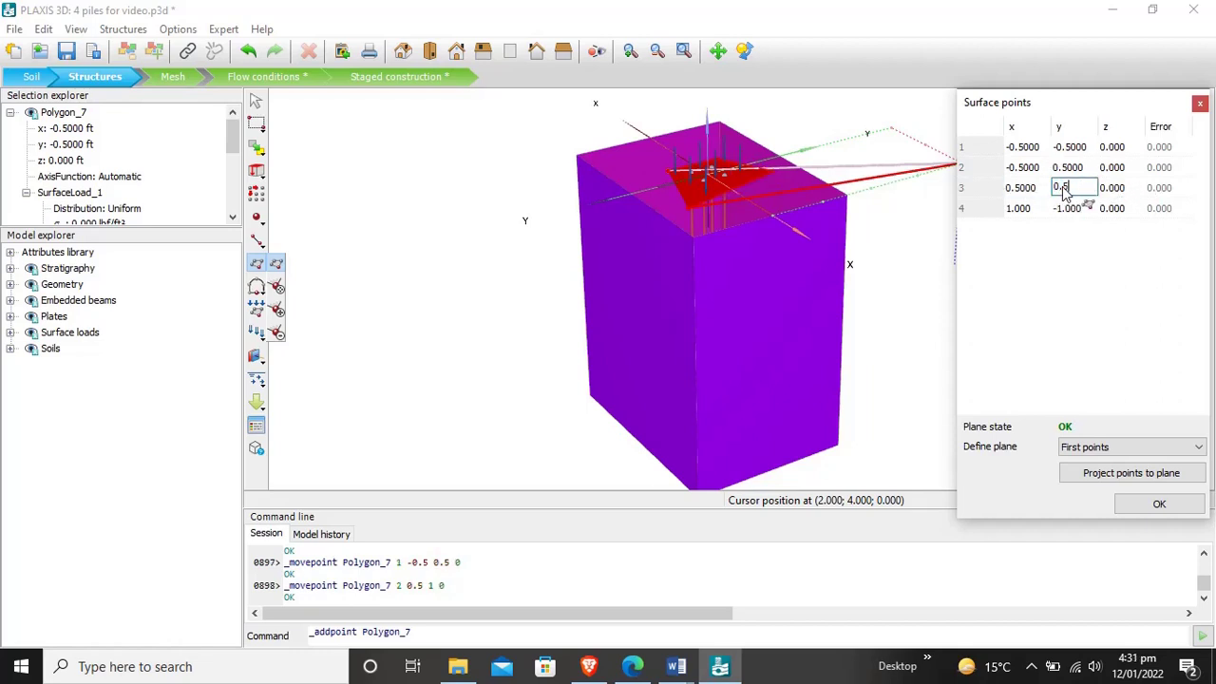
double_click(1034, 209)
type("0")
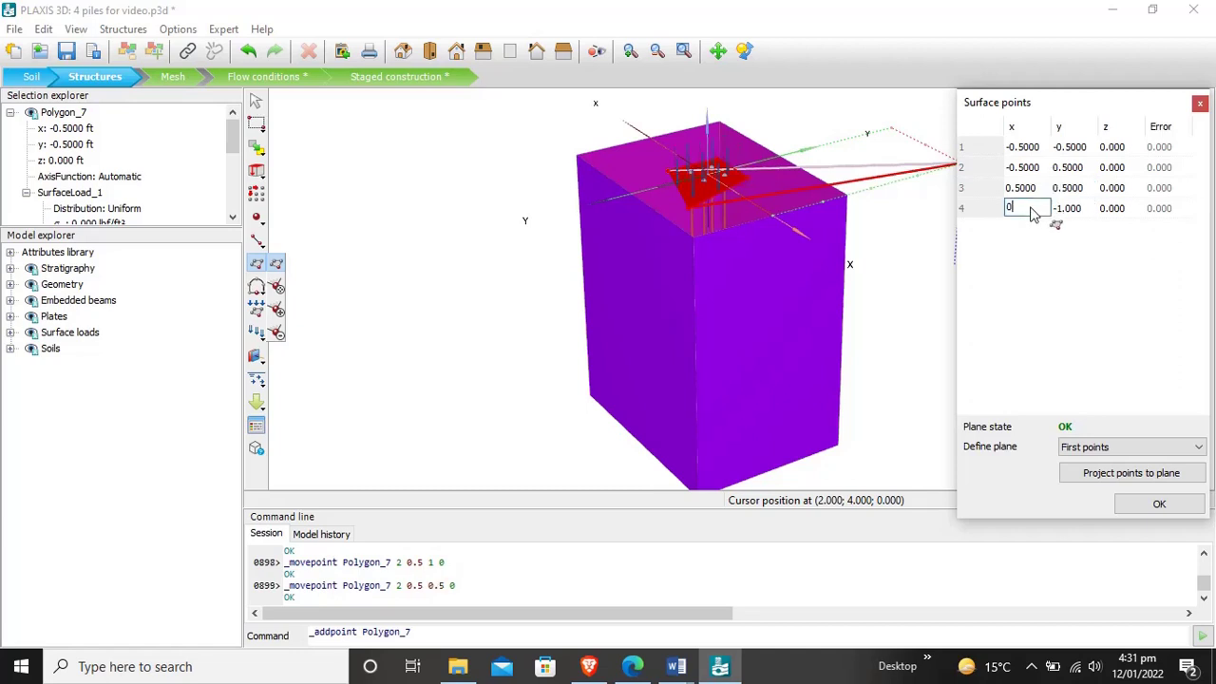
type(".5")
double_click(1065, 208)
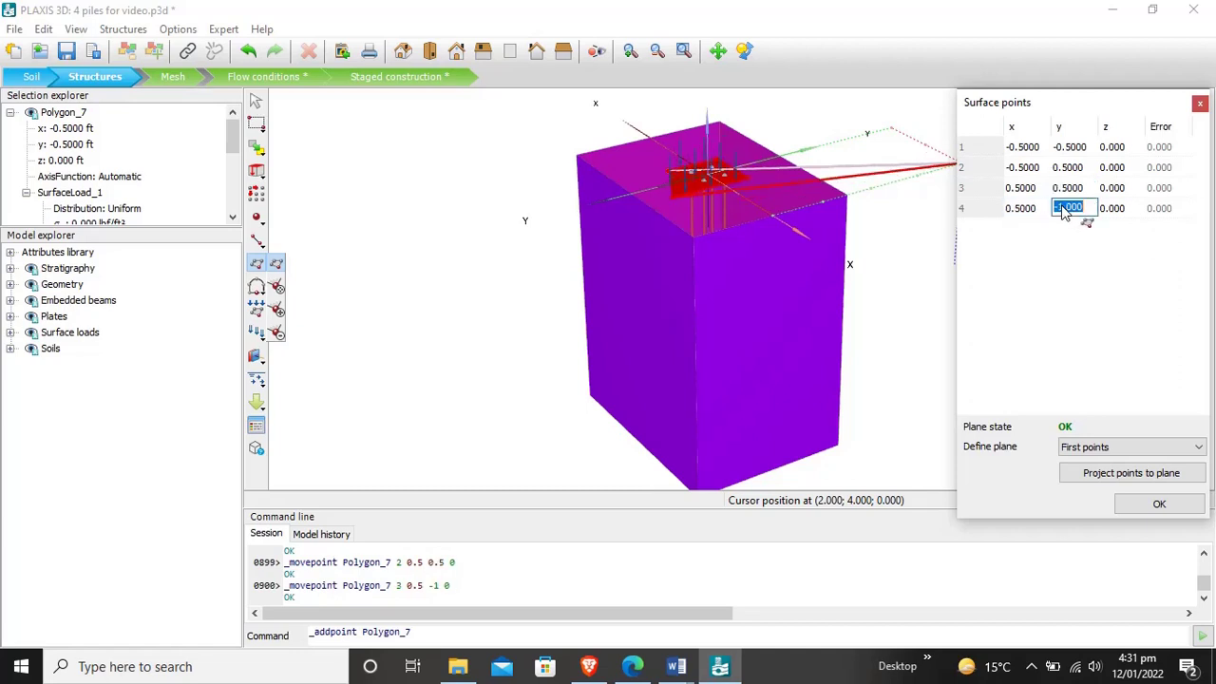
type("-0.5")
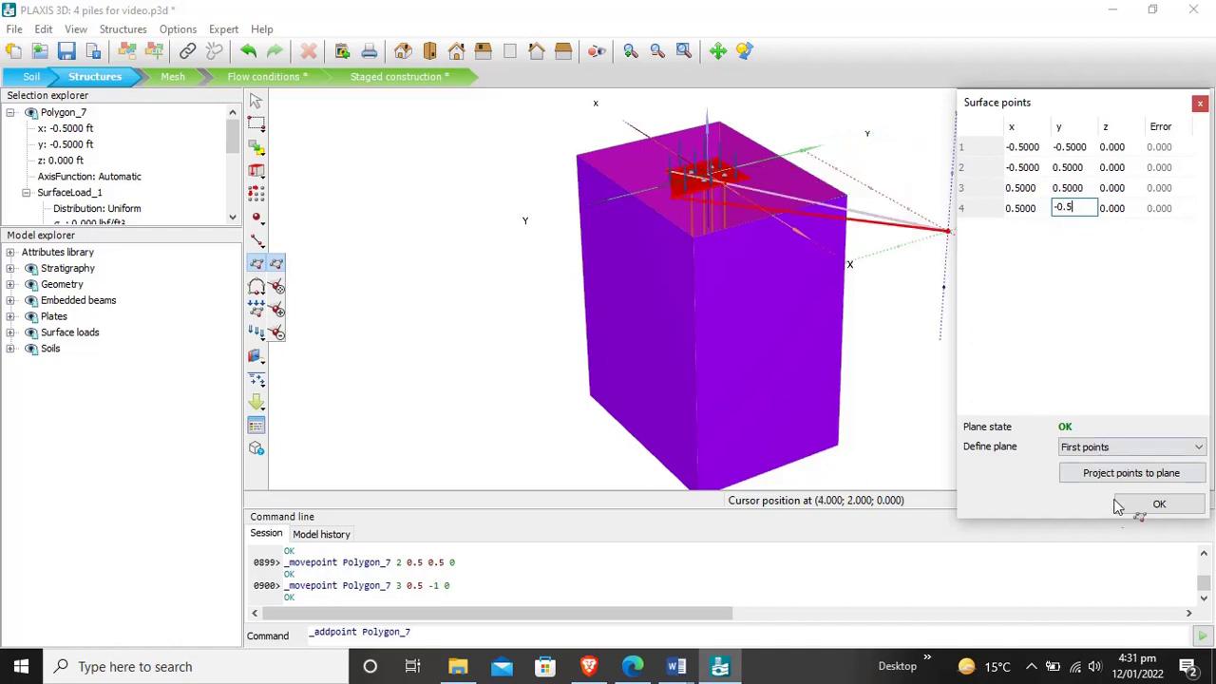
left_click(1155, 505)
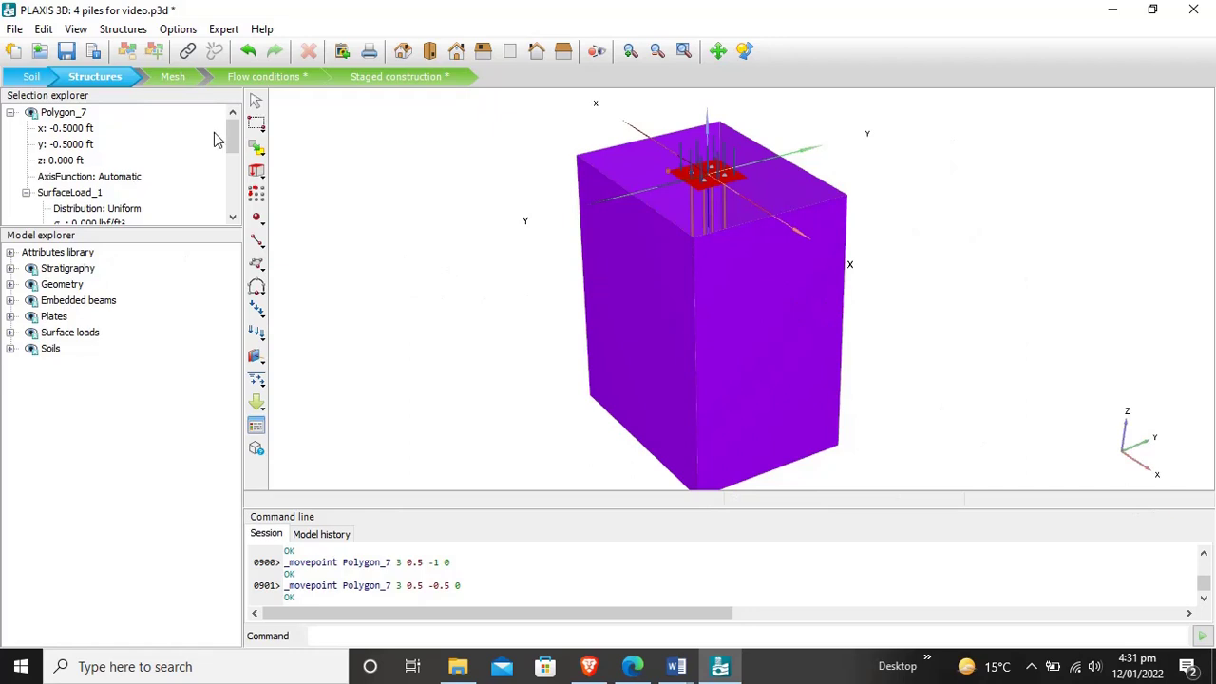
Step: Set SurfaceLoad_1's σz to -1200 lbf/ft² and orbit the model to a front view
left_click_drag(237, 139, 237, 148)
left_click_drag(238, 160, 238, 163)
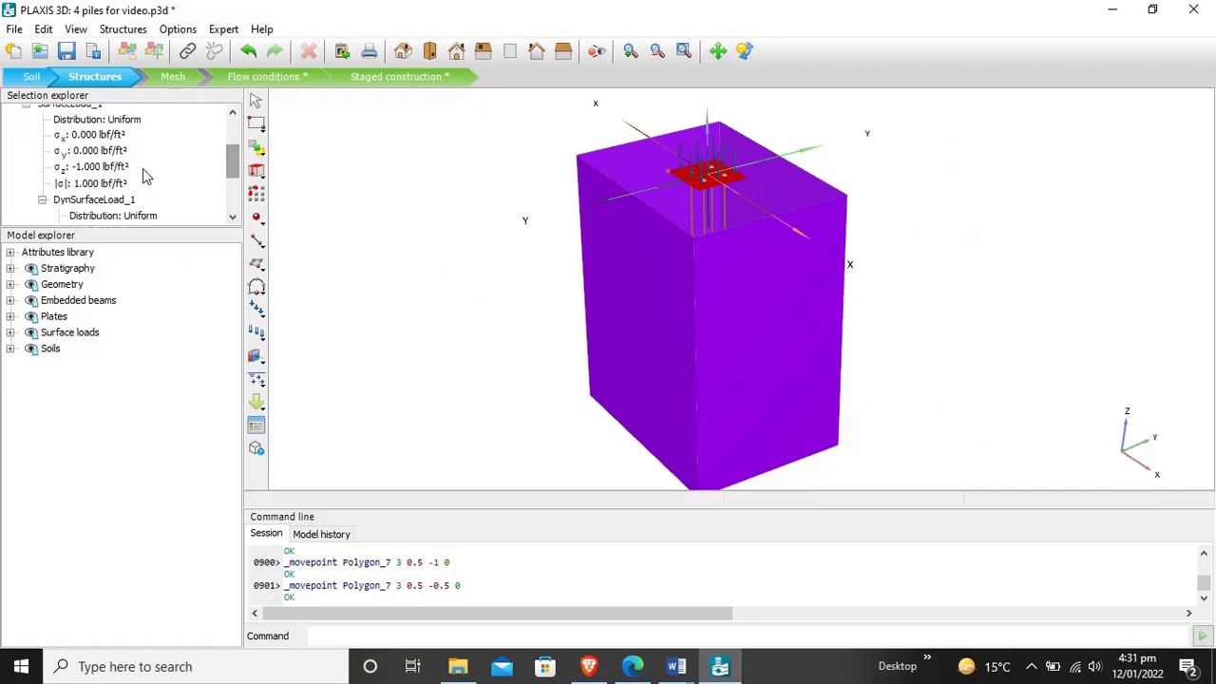
left_click(86, 167)
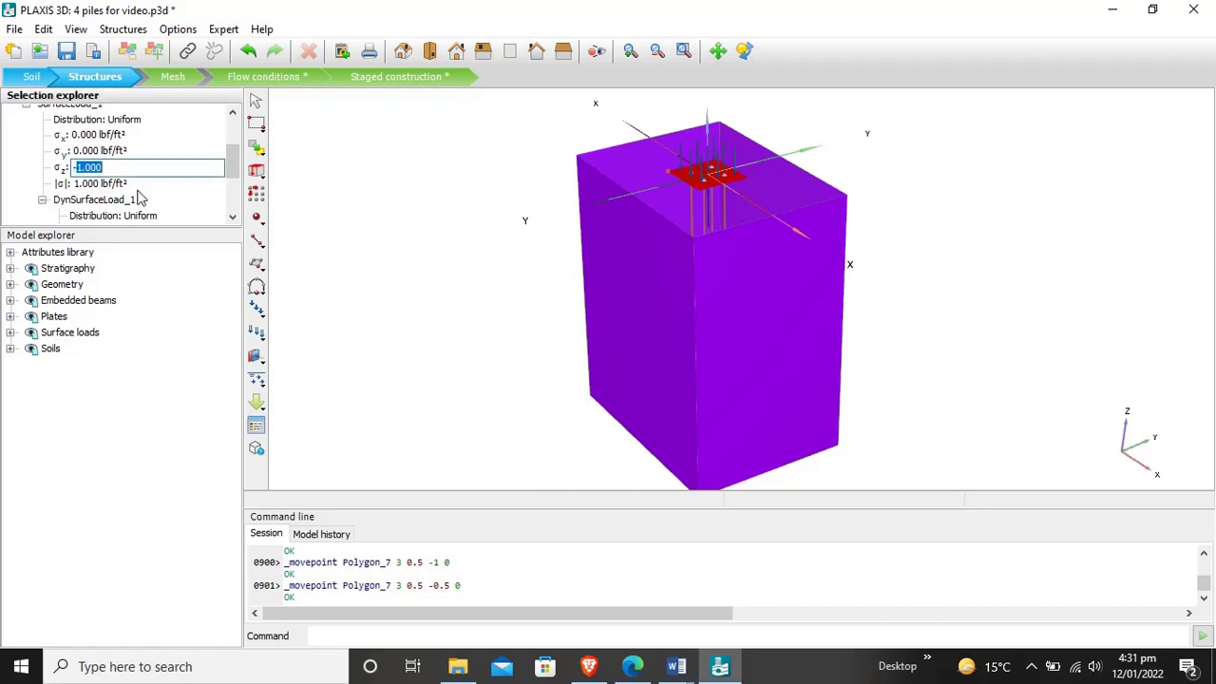
type("-1")
key("Tab")
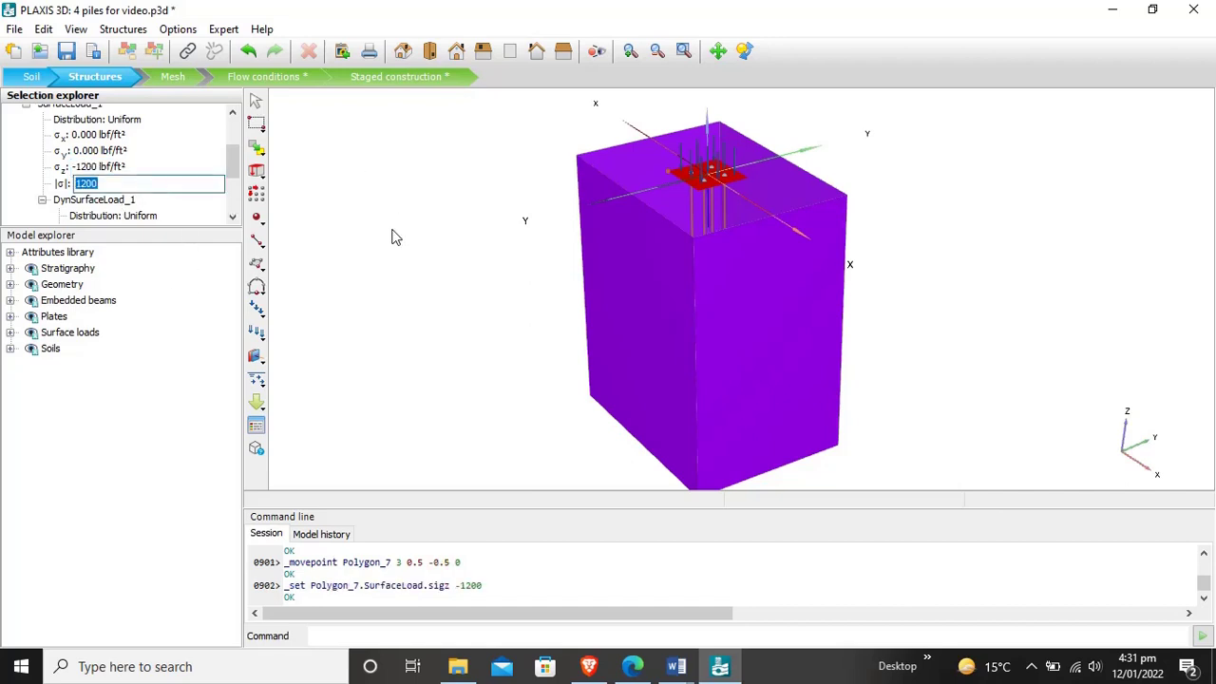
key("Tab")
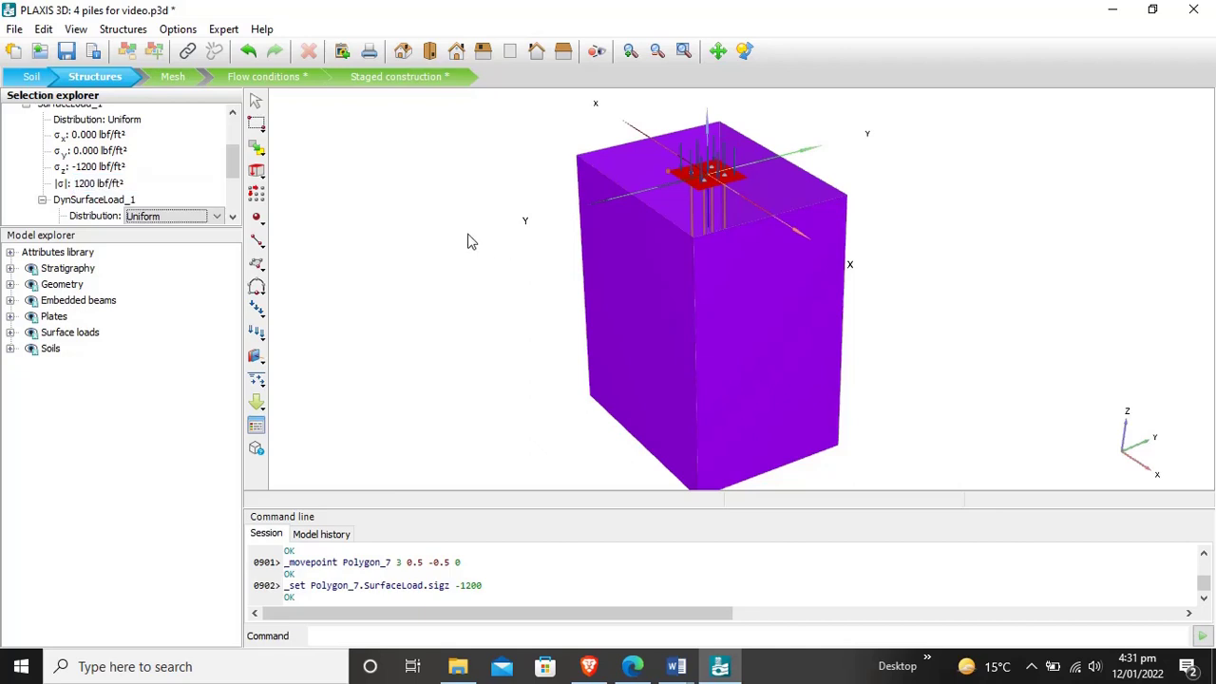
key("Tab")
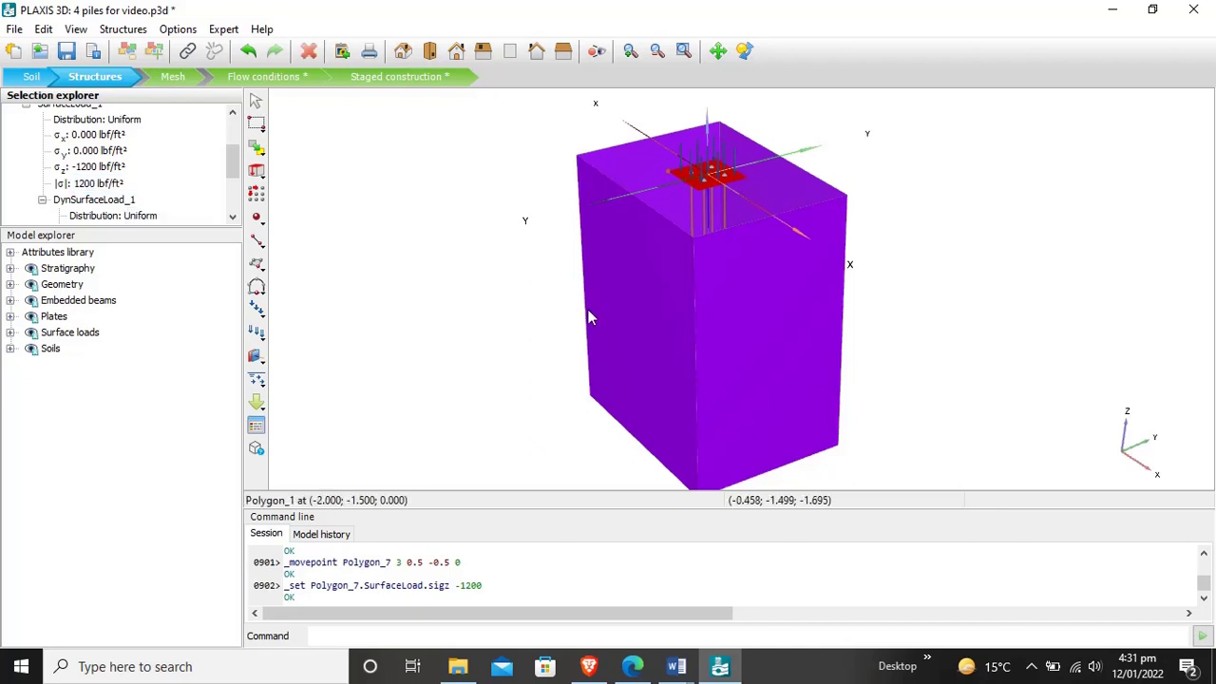
right_click_drag(514, 446, 806, 434)
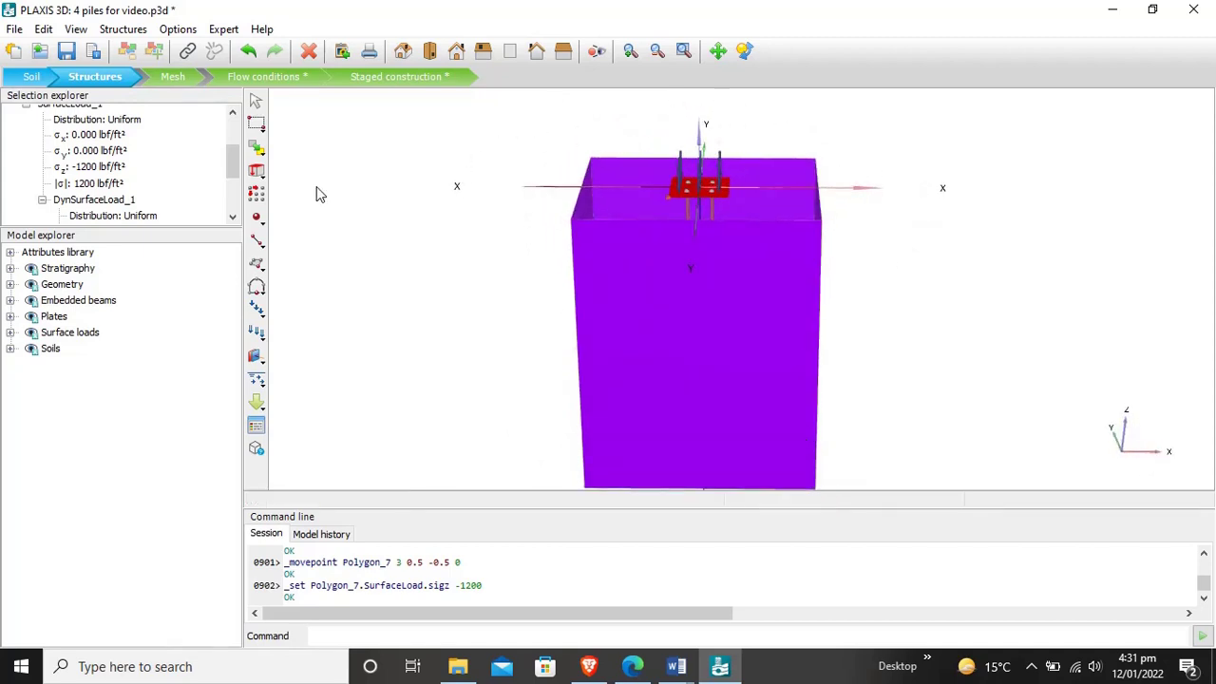
left_click_drag(232, 167, 230, 133)
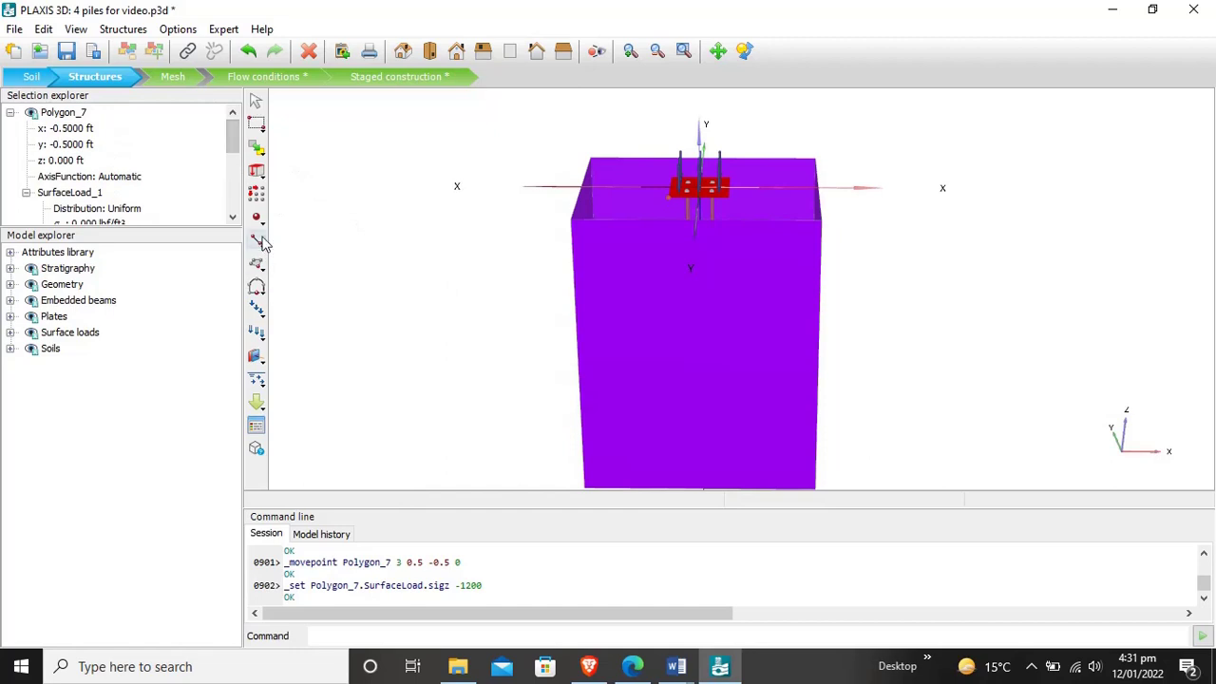
left_click(264, 315)
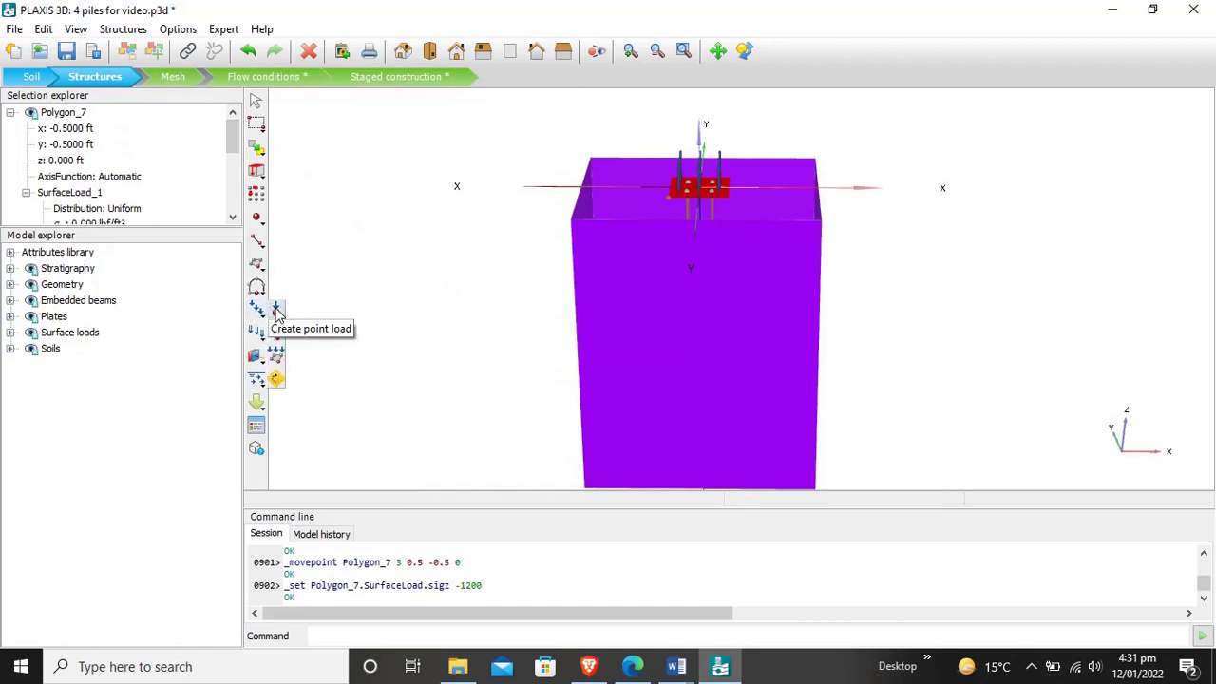
Step: Place a point load and move its Point_9 to x 0.5 ft
left_click(276, 312)
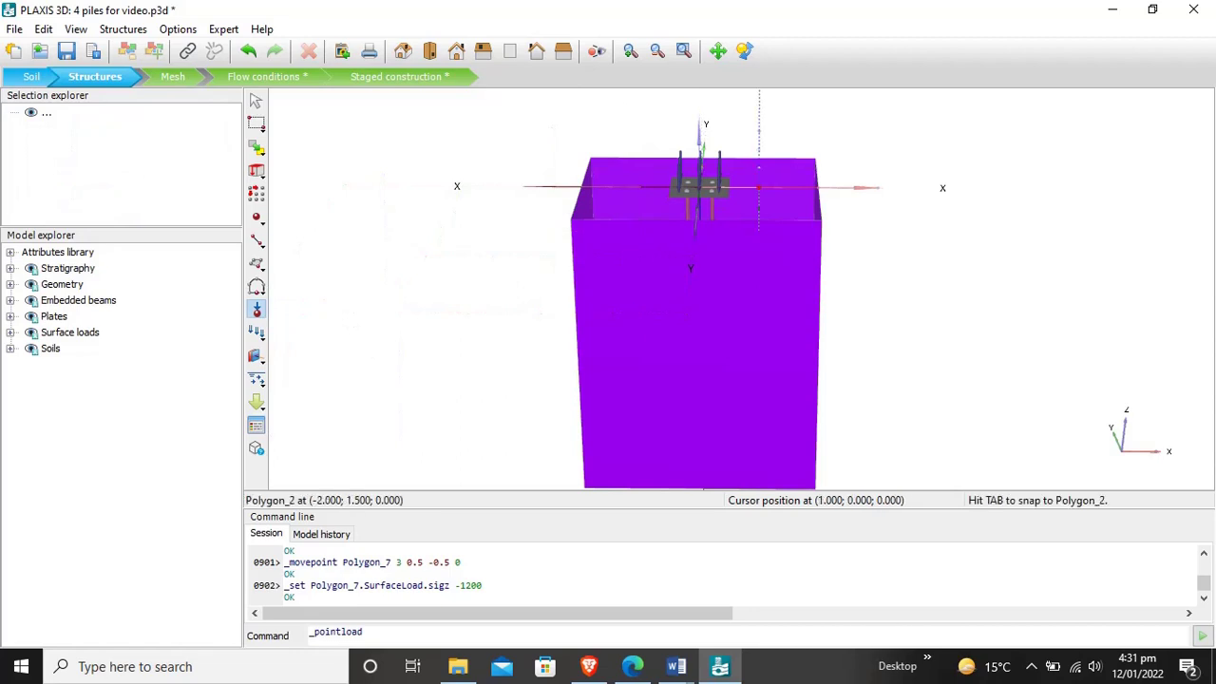
left_click(744, 189)
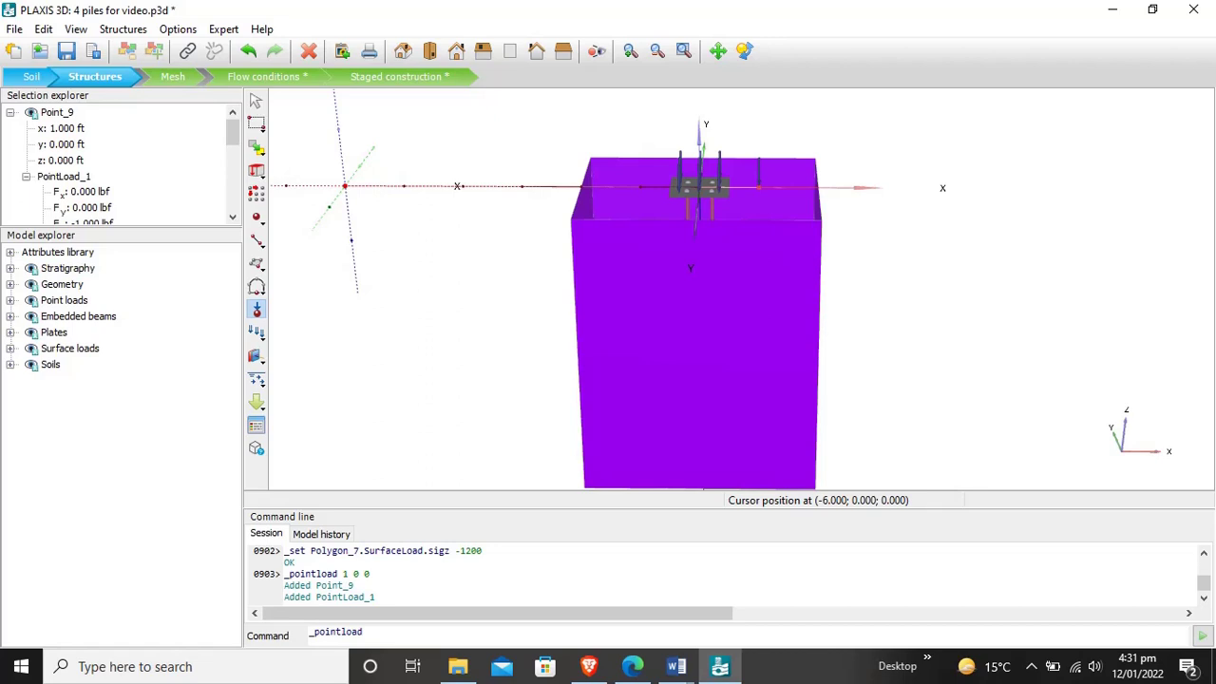
left_click(67, 129)
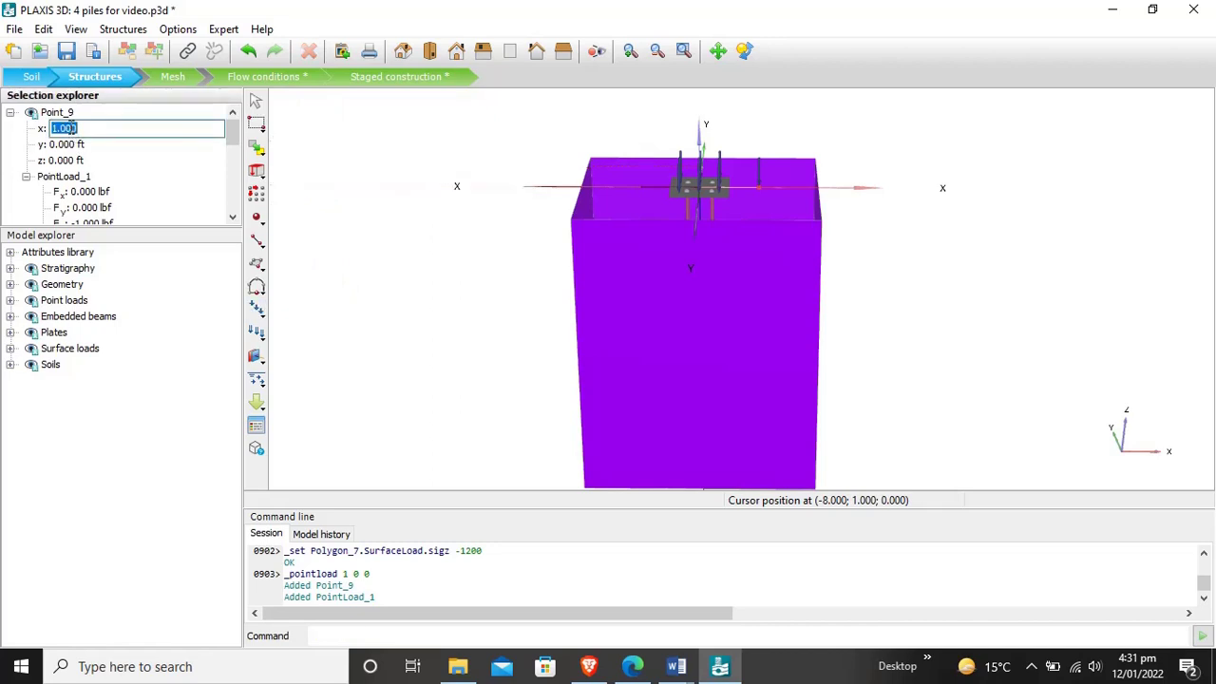
type("0.5")
key("Return")
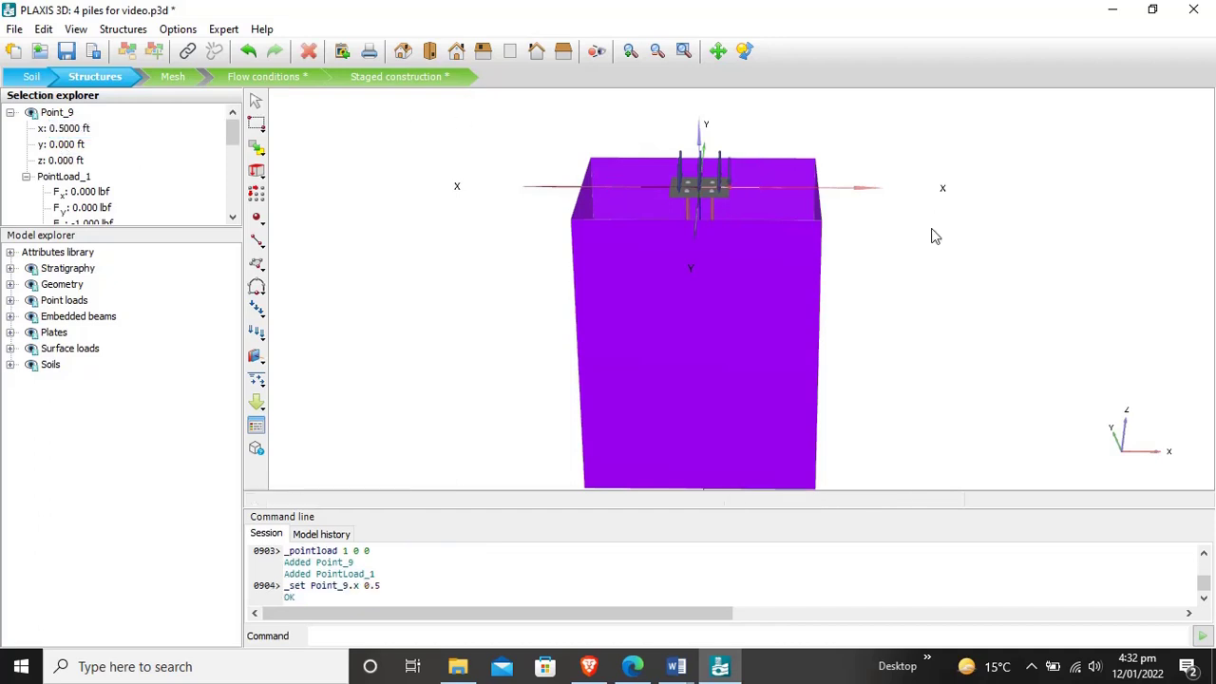
right_click_drag(919, 252, 920, 309, "ctrl")
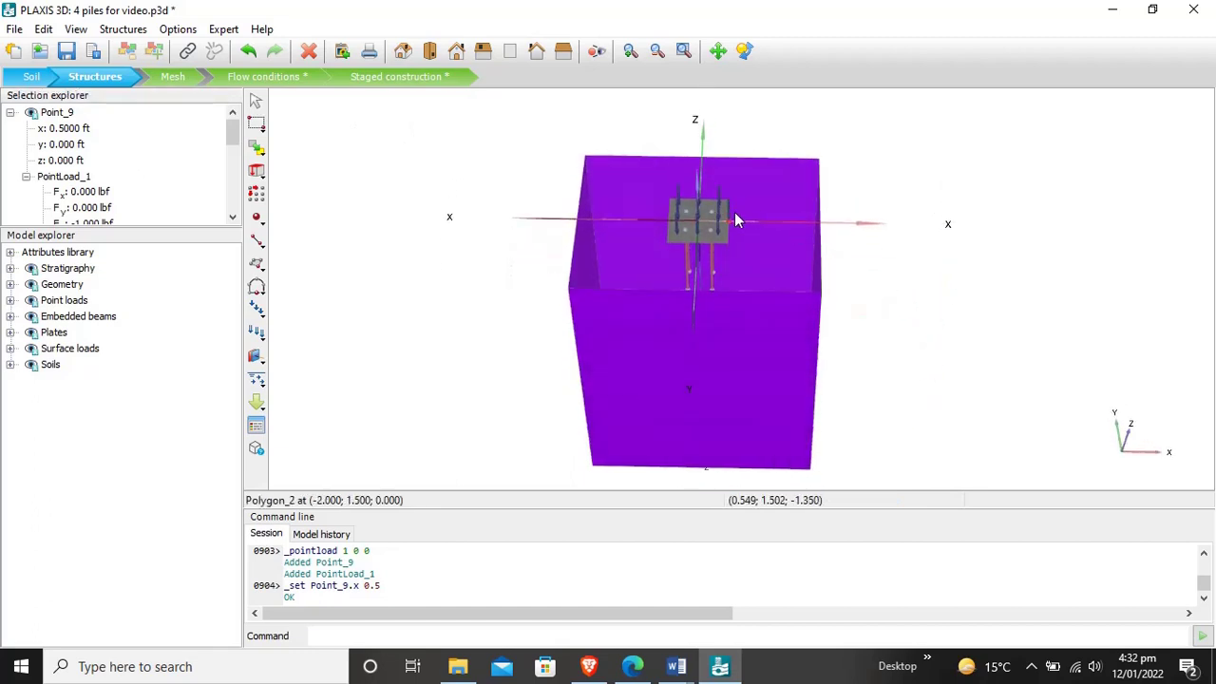
scroll(232, 143, "down", 2)
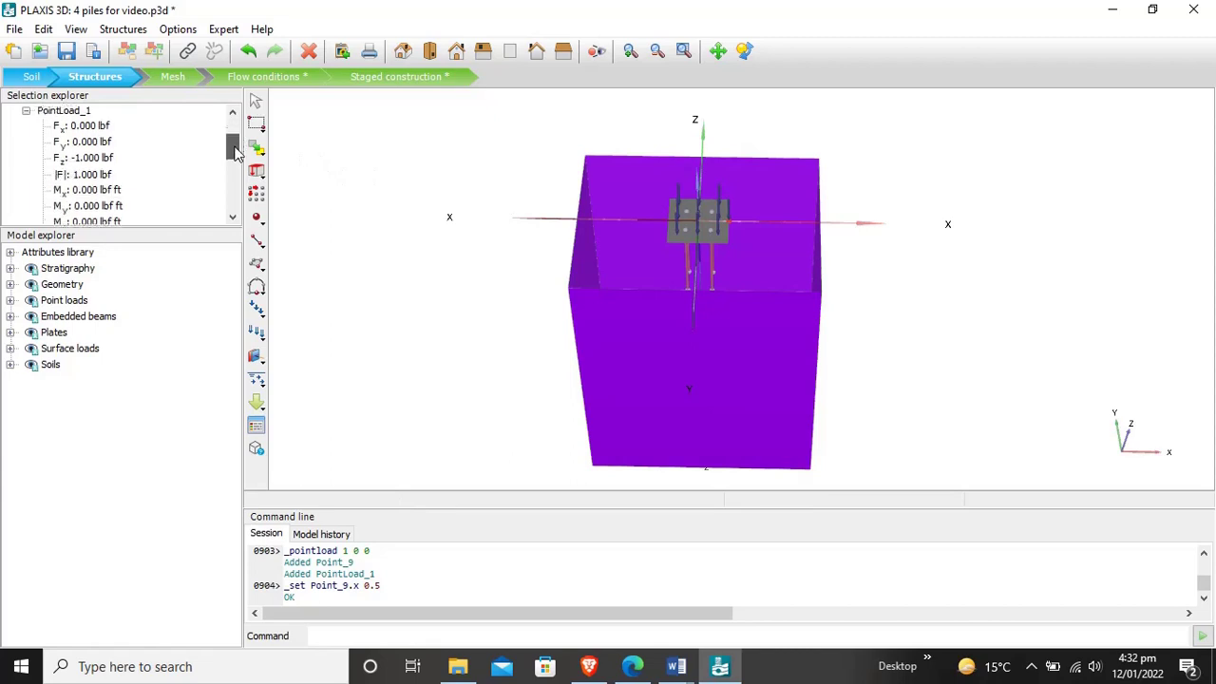
Step: Set PointLoad_1 to Fz 0 and Fx -592 lbf, leaving Fy at zero
left_click(88, 138)
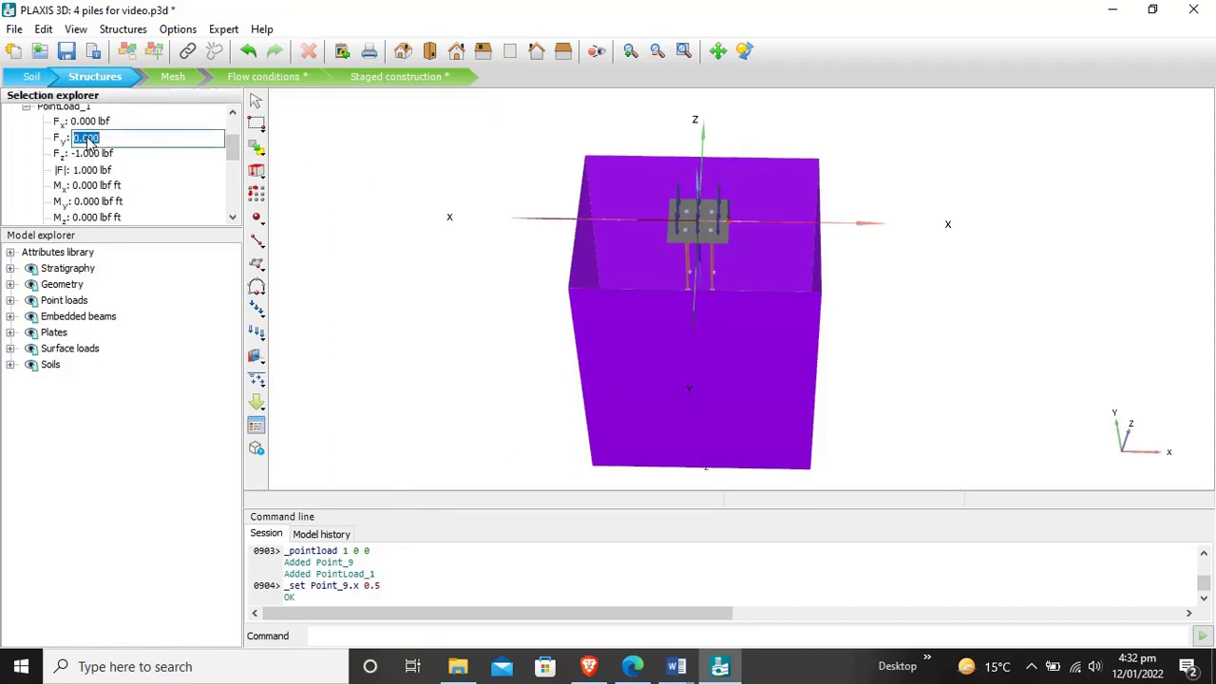
key("Return")
left_click(85, 154)
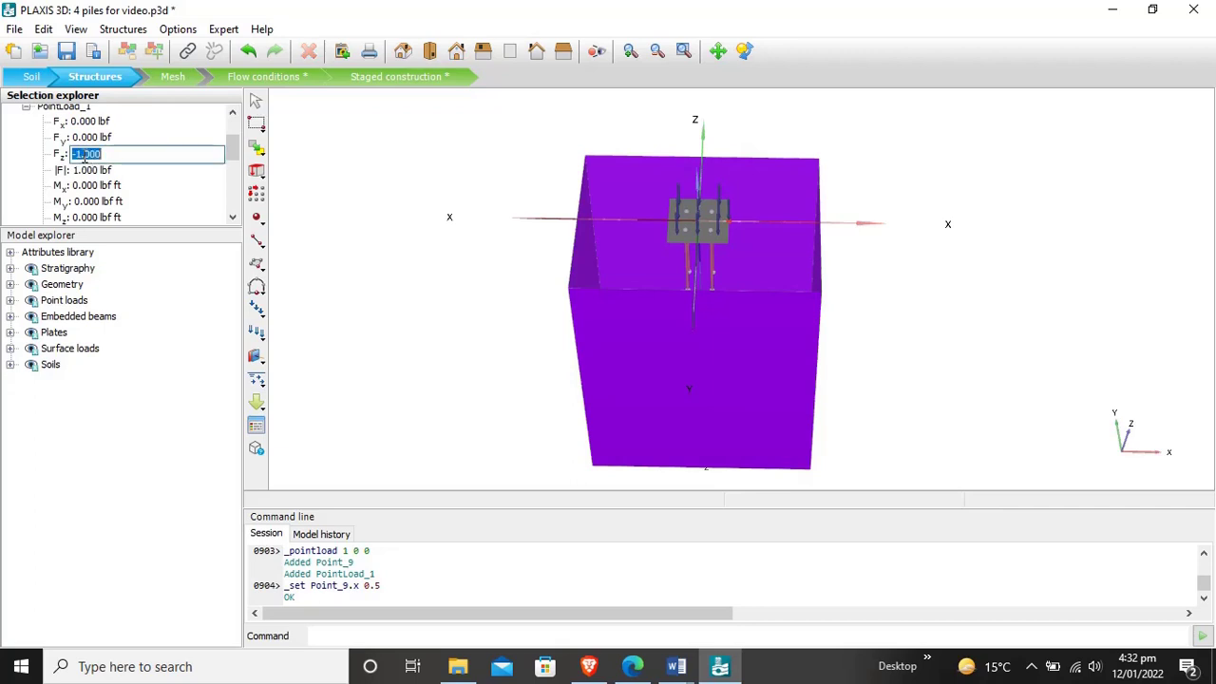
type("0")
key("Return")
left_click(91, 138)
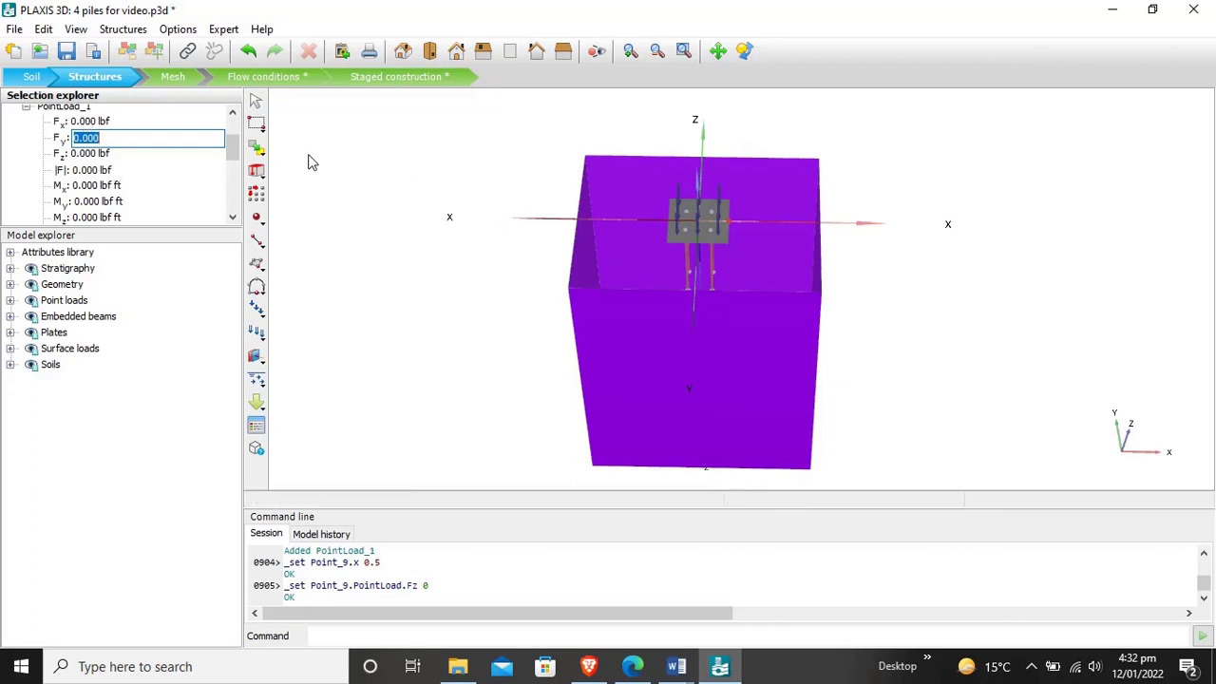
left_click(101, 122)
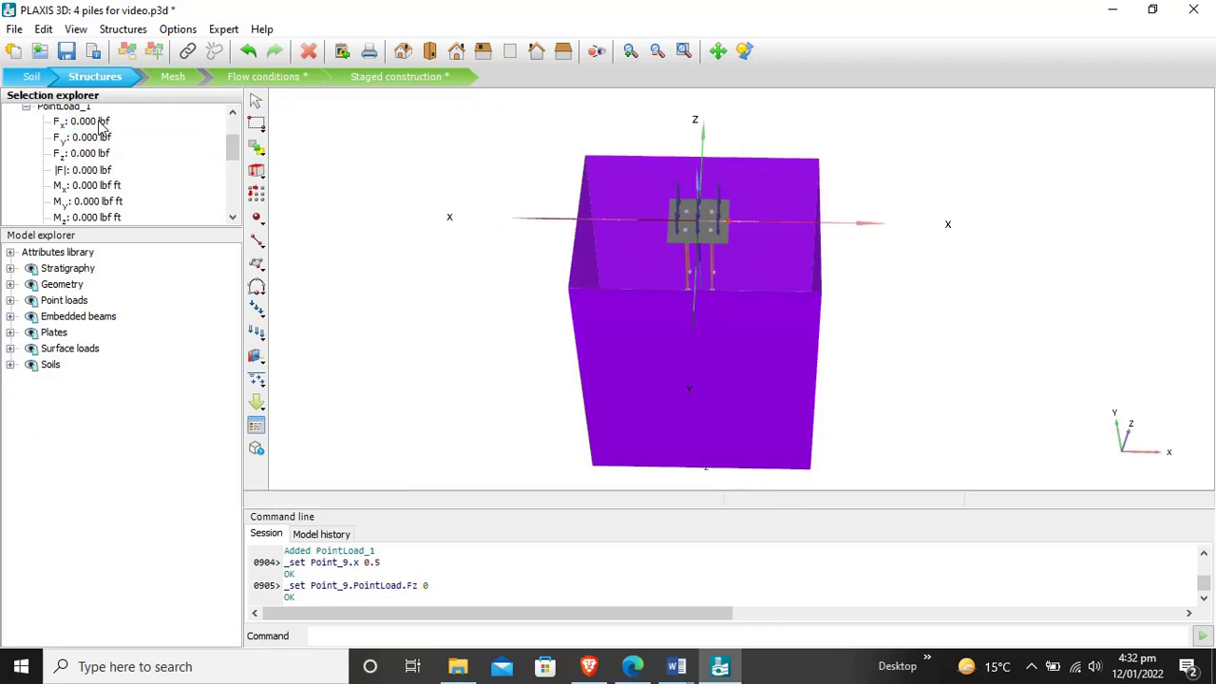
left_click(102, 121)
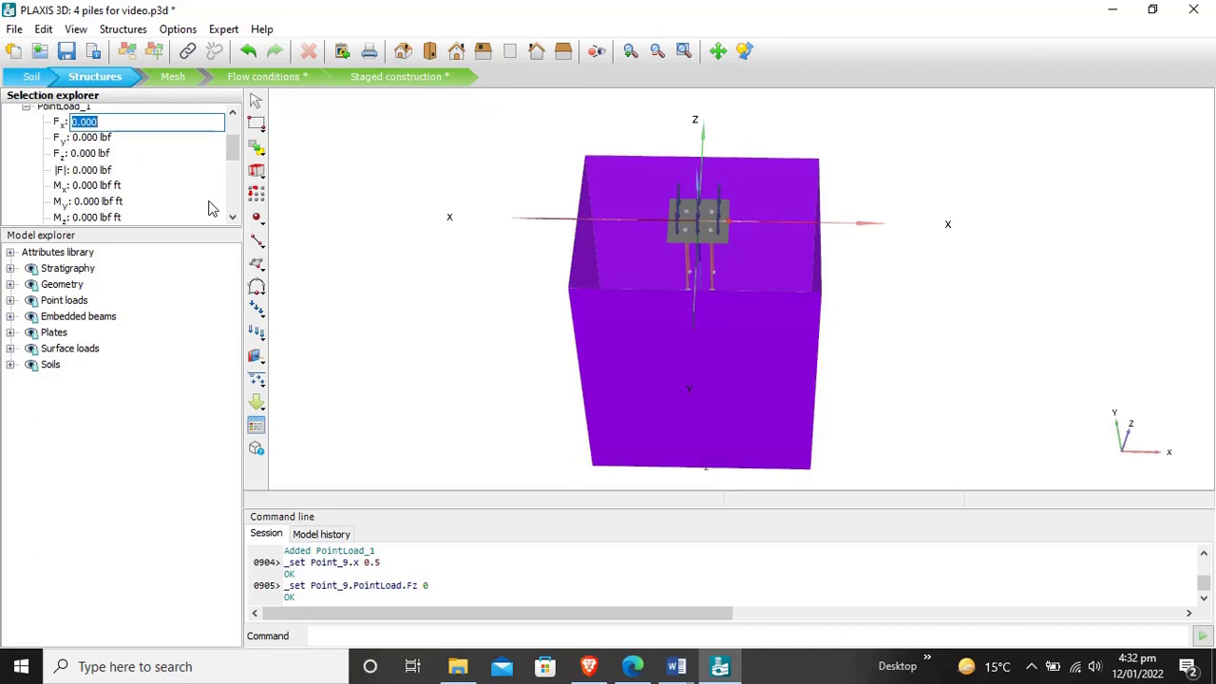
type("-592")
key("Tab")
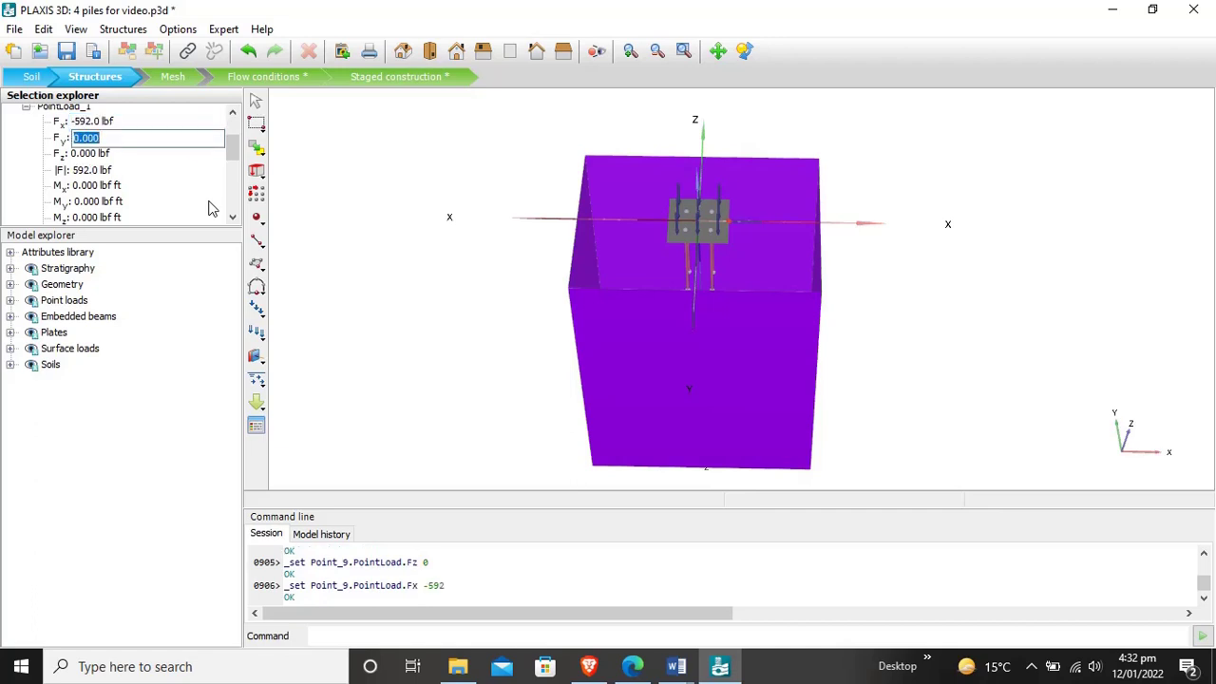
key("Return")
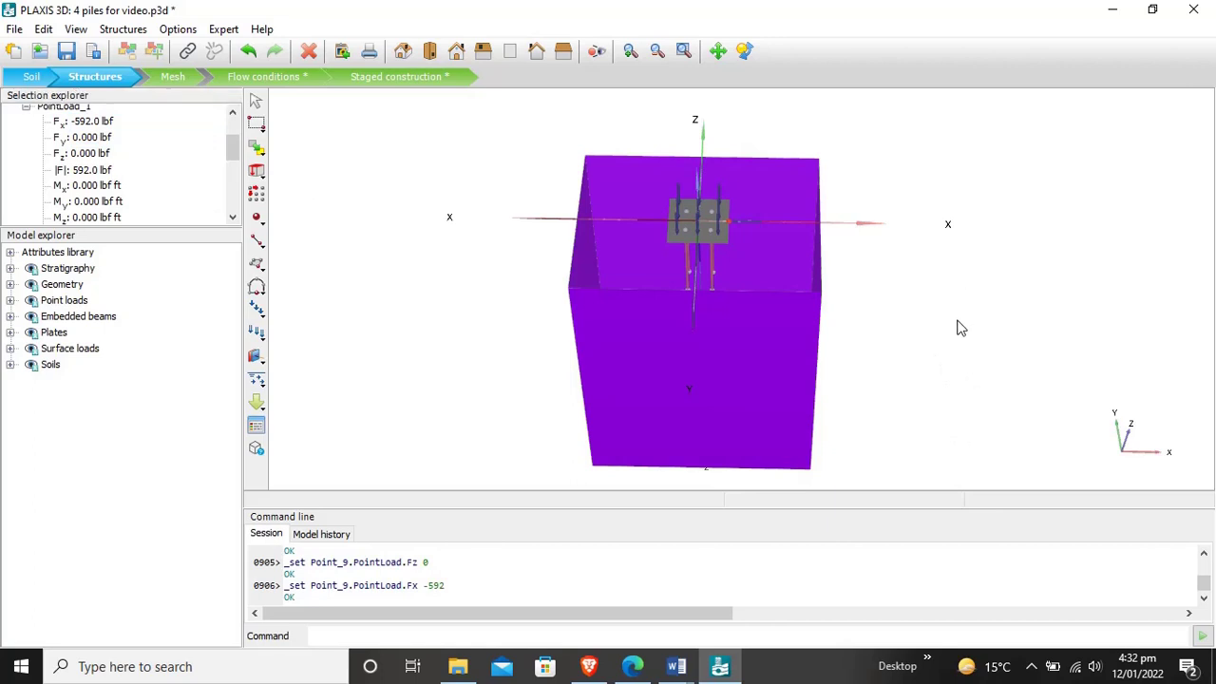
Step: Create a positive interface on raft Polygon_7 and confirm PositiveInterface_1 under Interfaces
right_click_drag(945, 338, 937, 388, "ctrl")
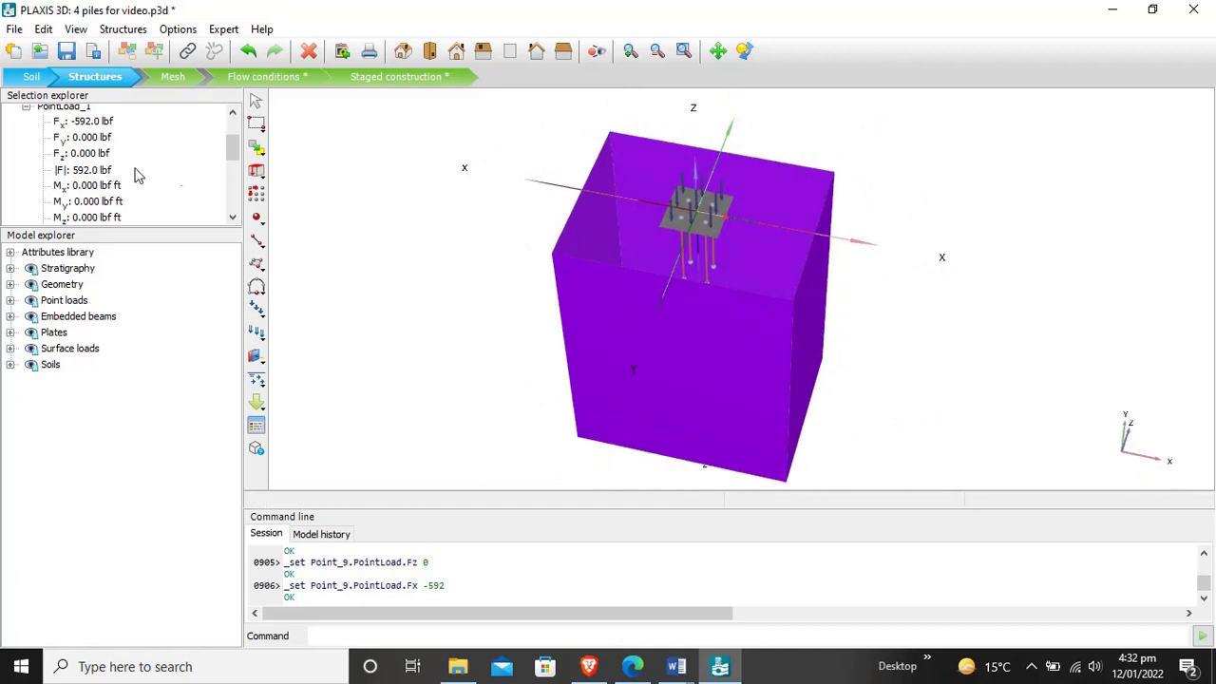
right_click_drag(863, 293, 836, 285, "ctrl")
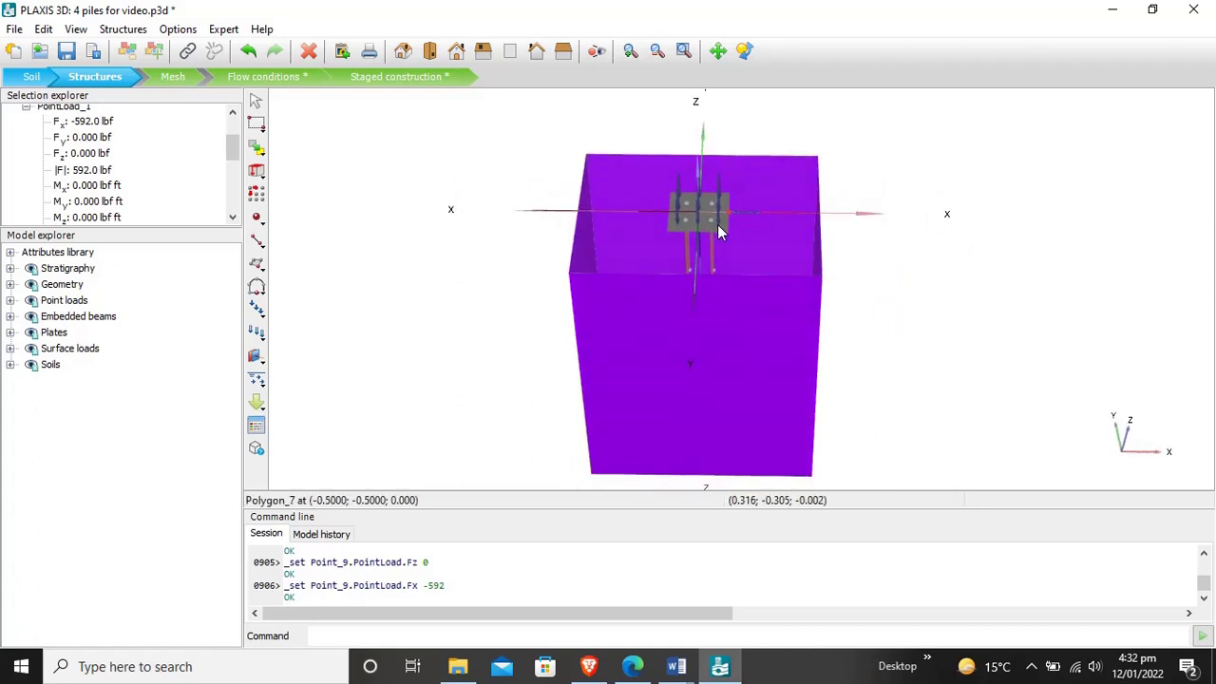
left_click(723, 229)
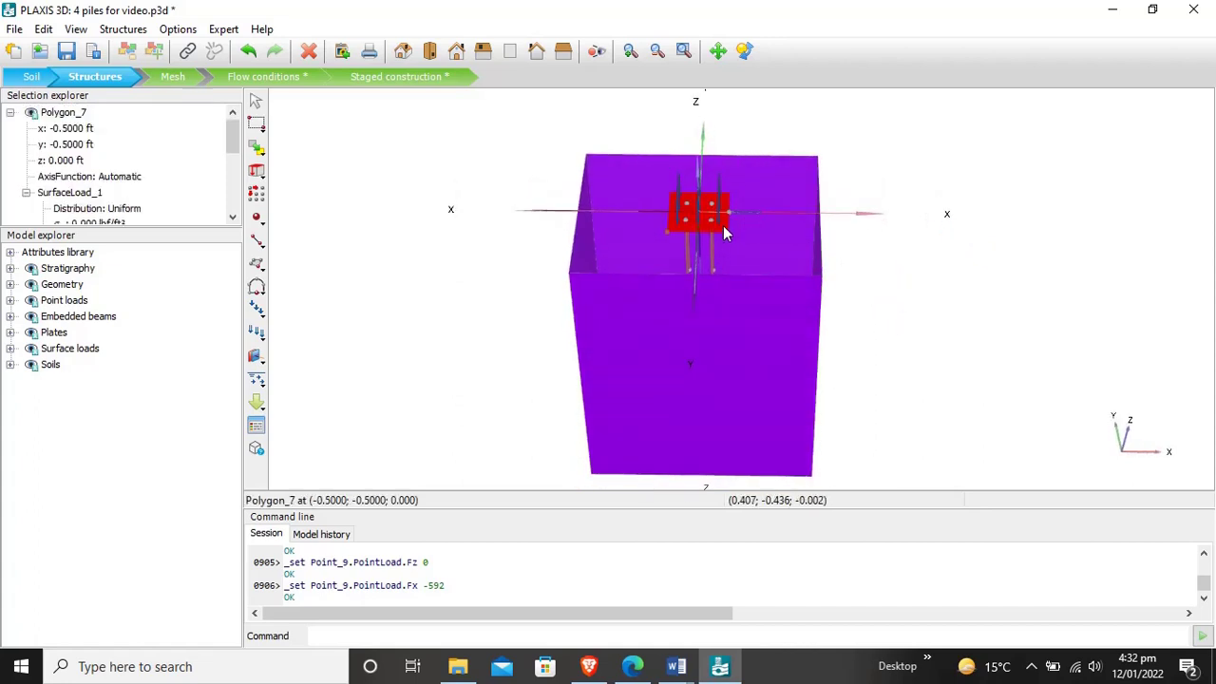
right_click(723, 225)
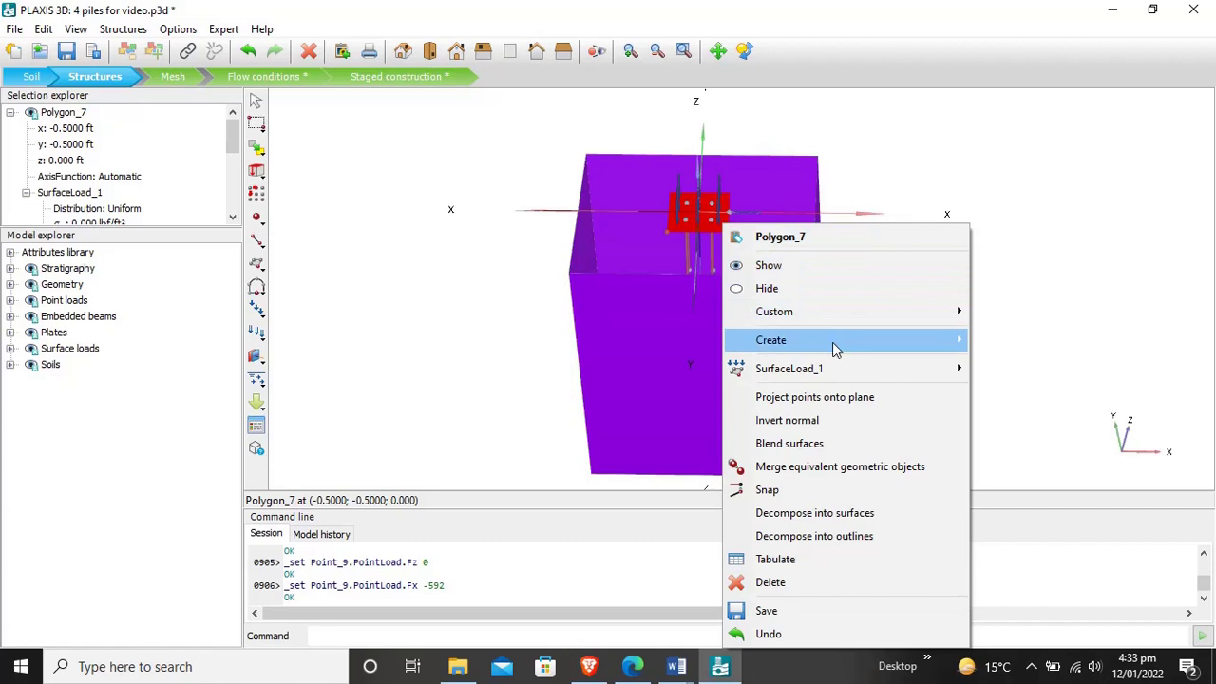
mouse_move(834, 347)
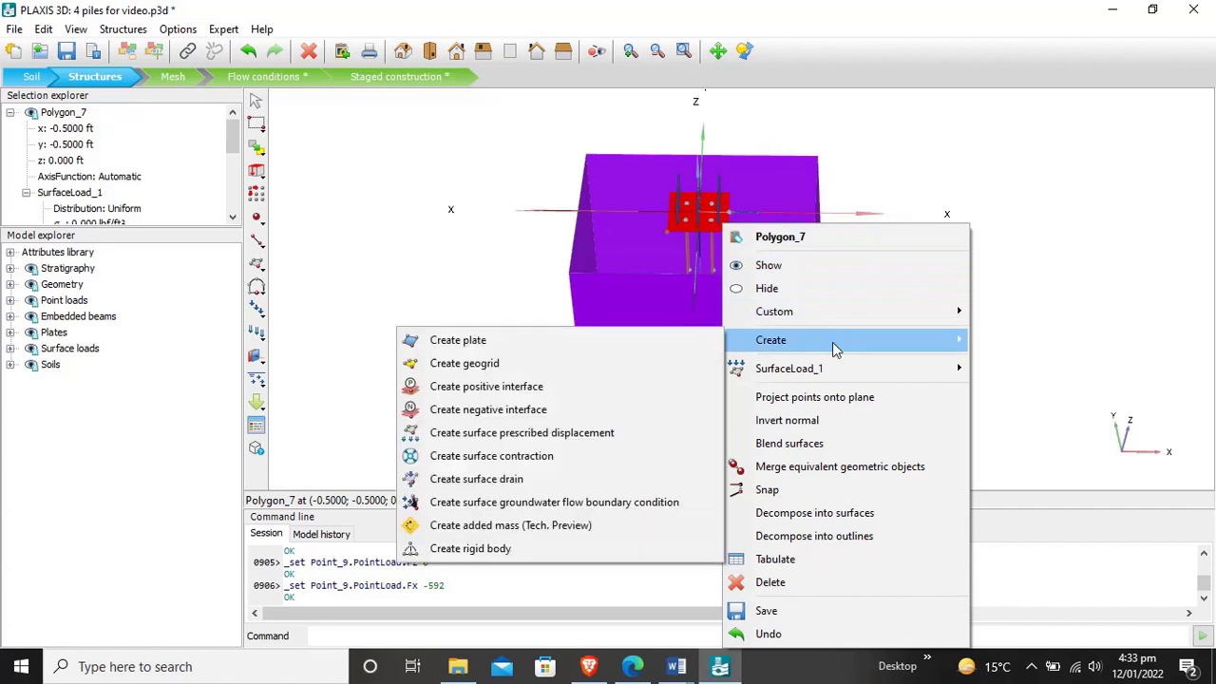
left_click(672, 387)
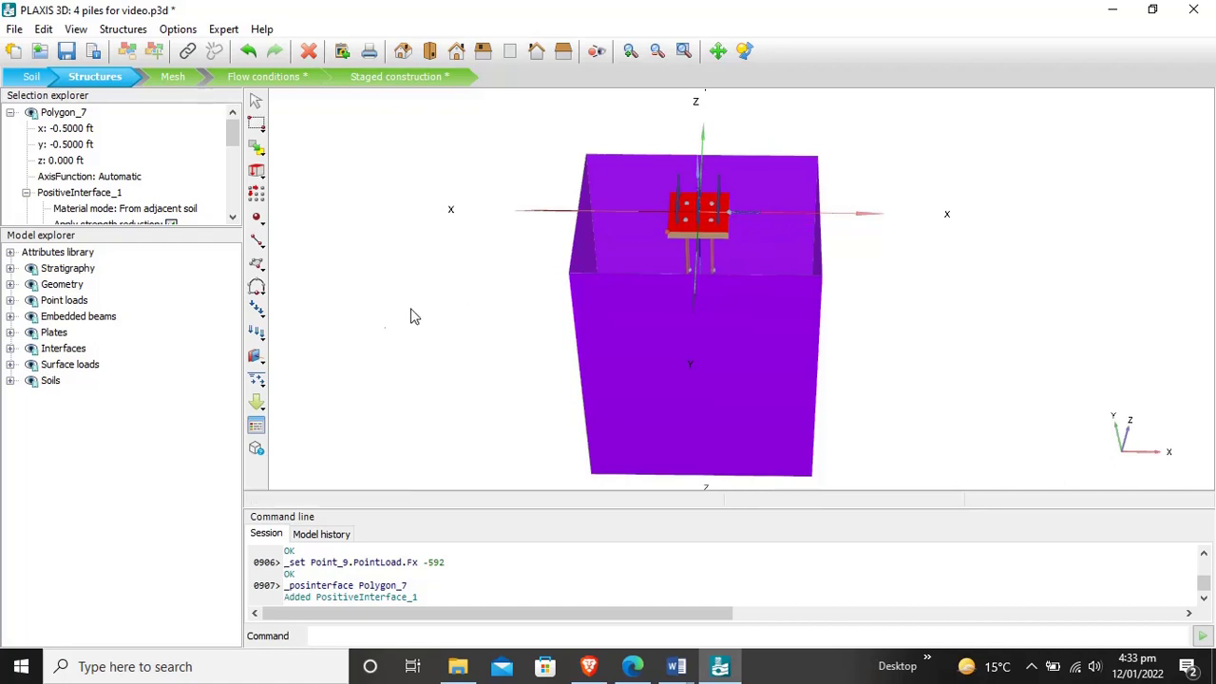
left_click(66, 351)
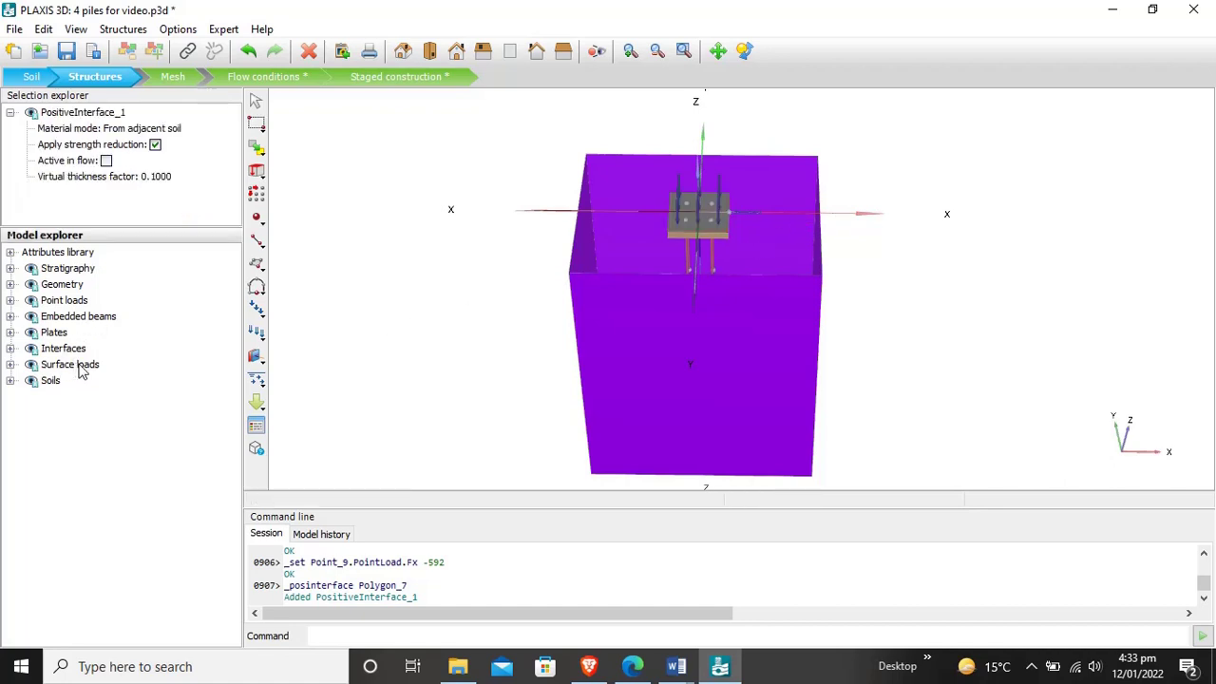
left_click(11, 348)
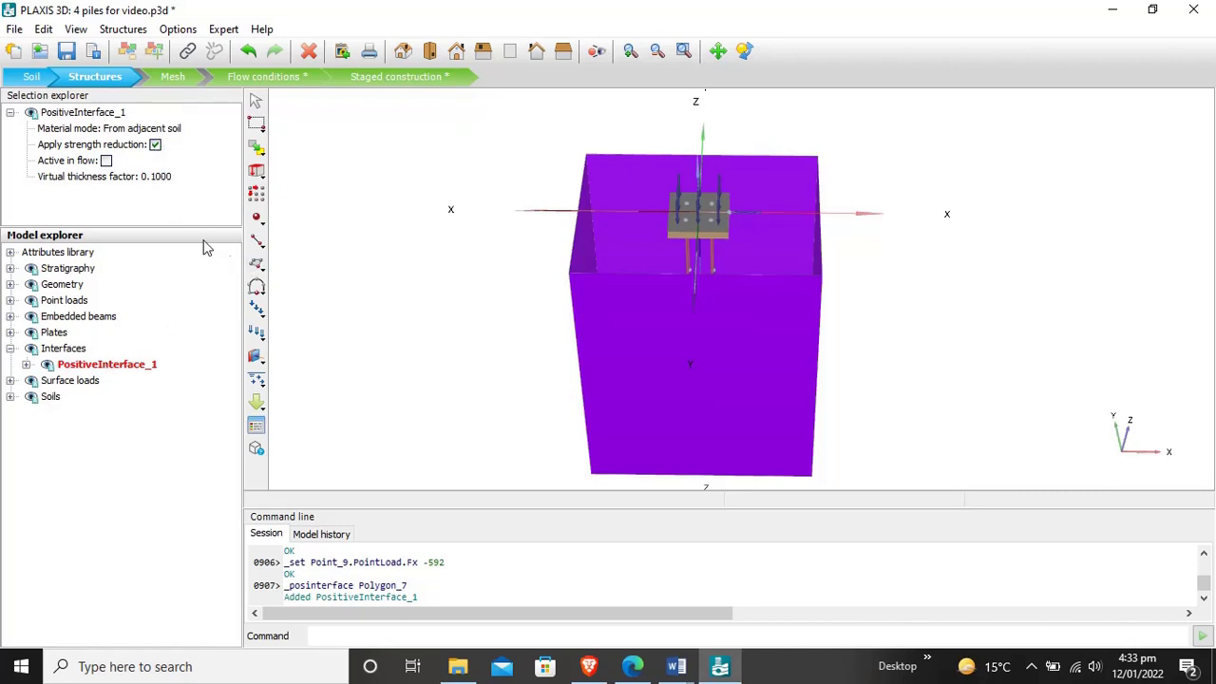
left_click(10, 348)
right_click_drag(1102, 273, 893, 304)
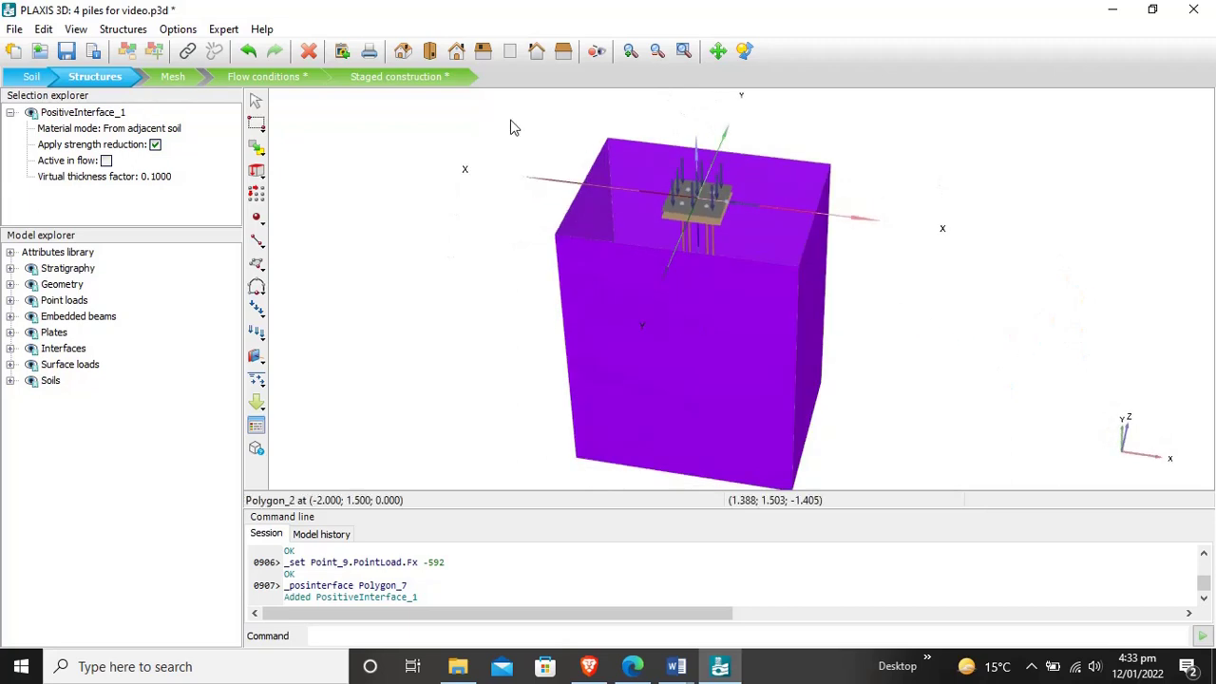
Step: In Mesh mode, select everything and generate a Coarse mesh of 219267 elements
left_click(172, 78)
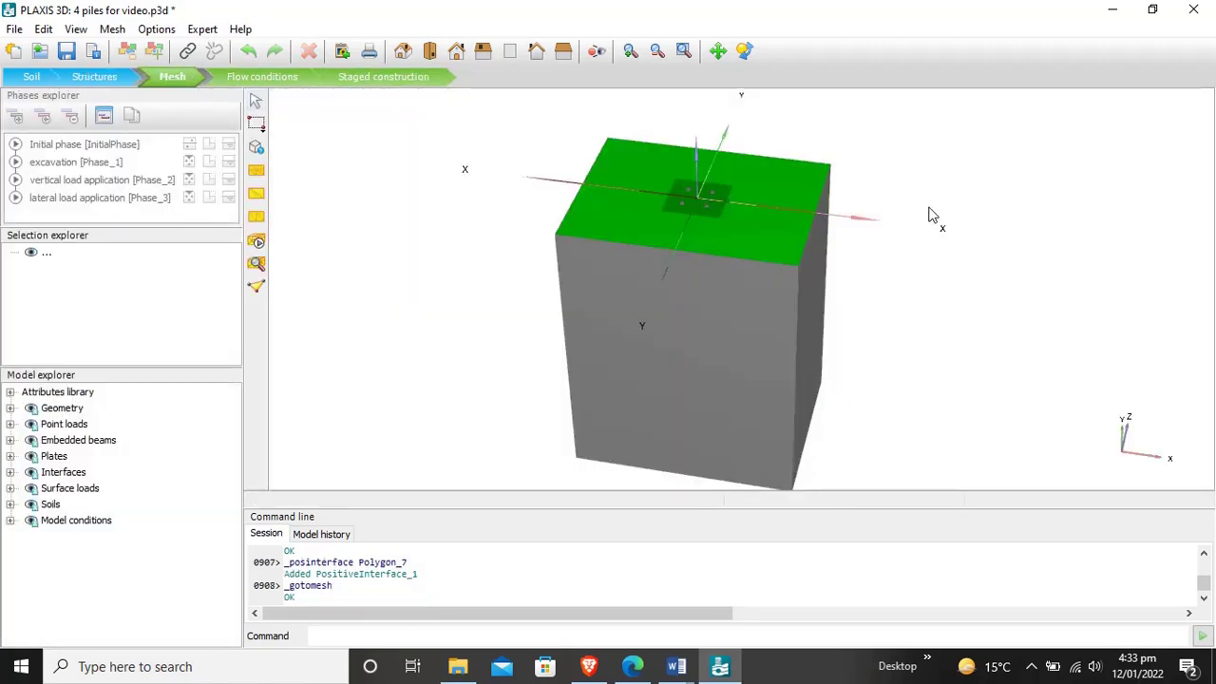
key("ctrl+a")
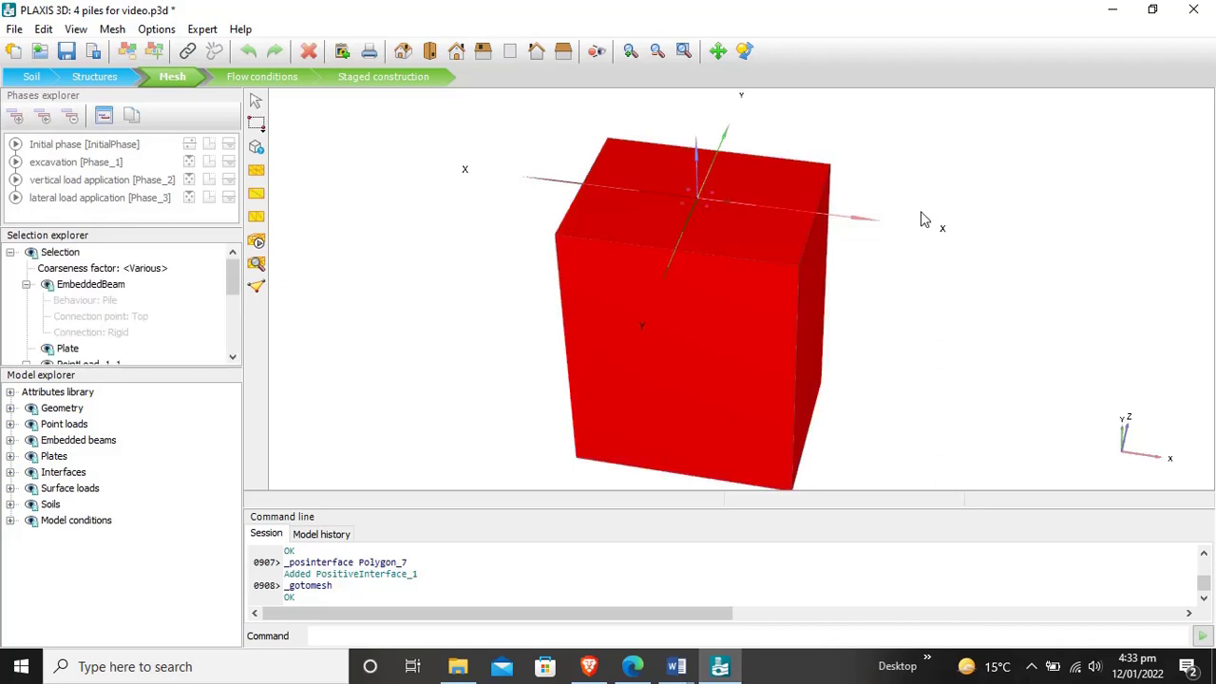
left_click(257, 241)
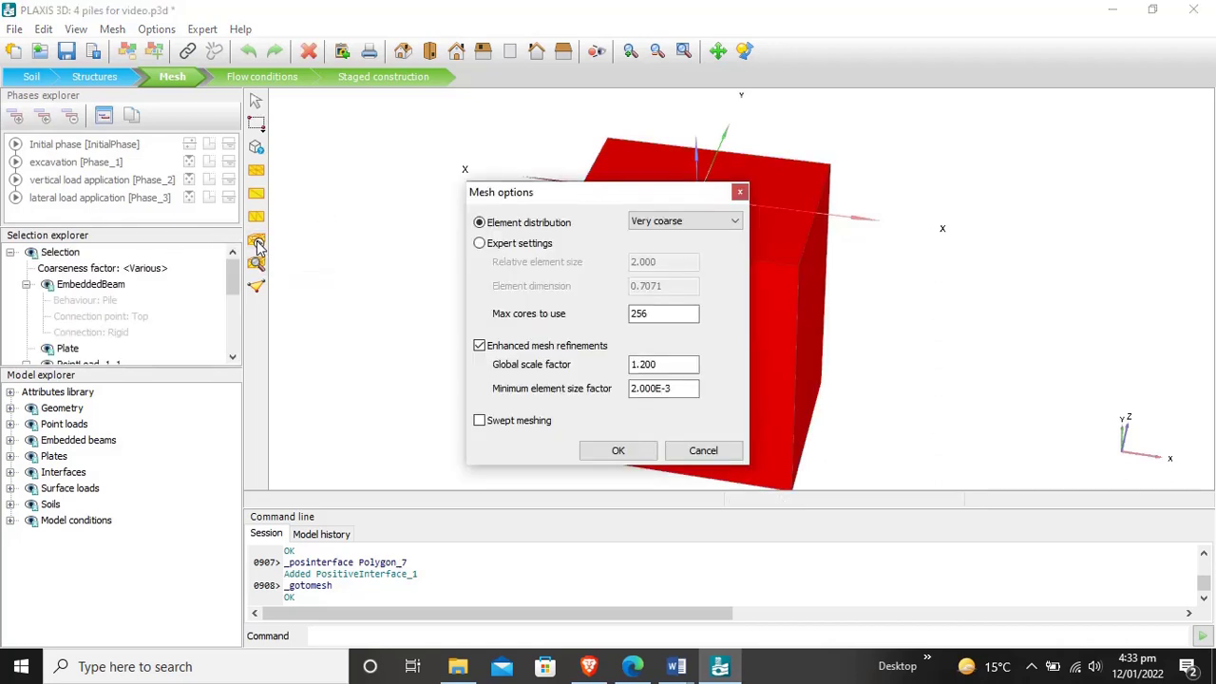
left_click(694, 223)
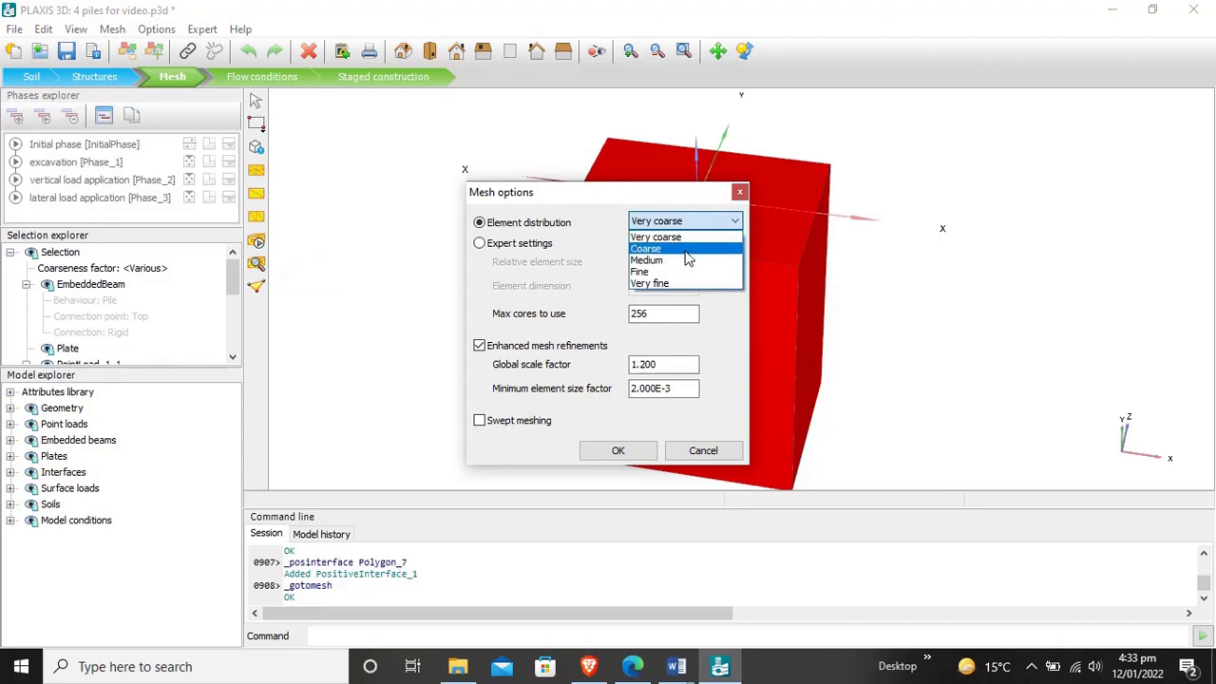
left_click(686, 249)
left_click(606, 455)
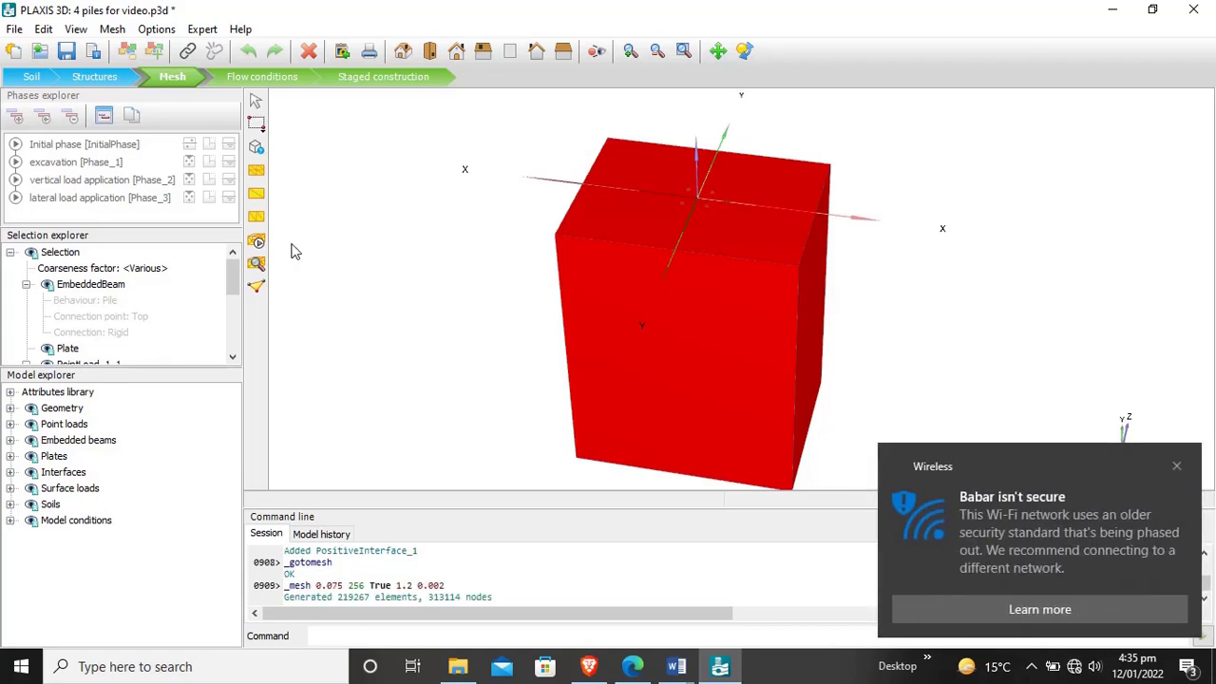
Step: Apply local mesh refinement to BoreholeVolume_1_1 and raft surface Polygon_6_Polygon_7_1
left_click(1176, 467)
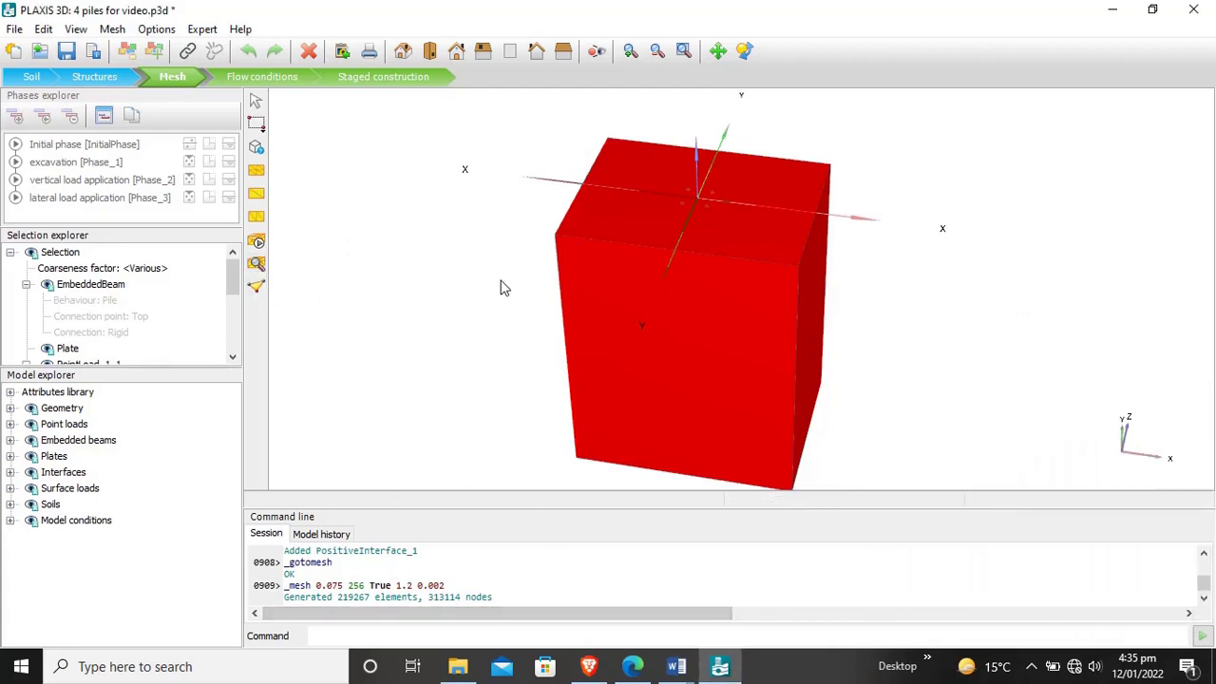
left_click(259, 219)
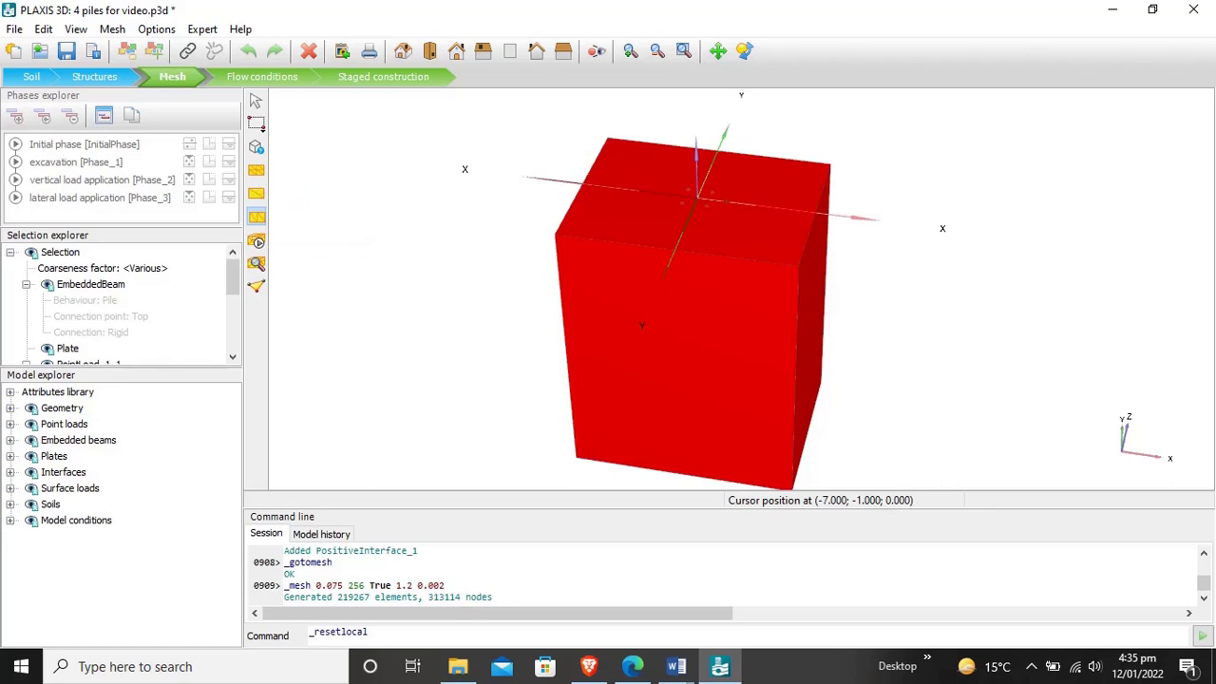
left_click(257, 170)
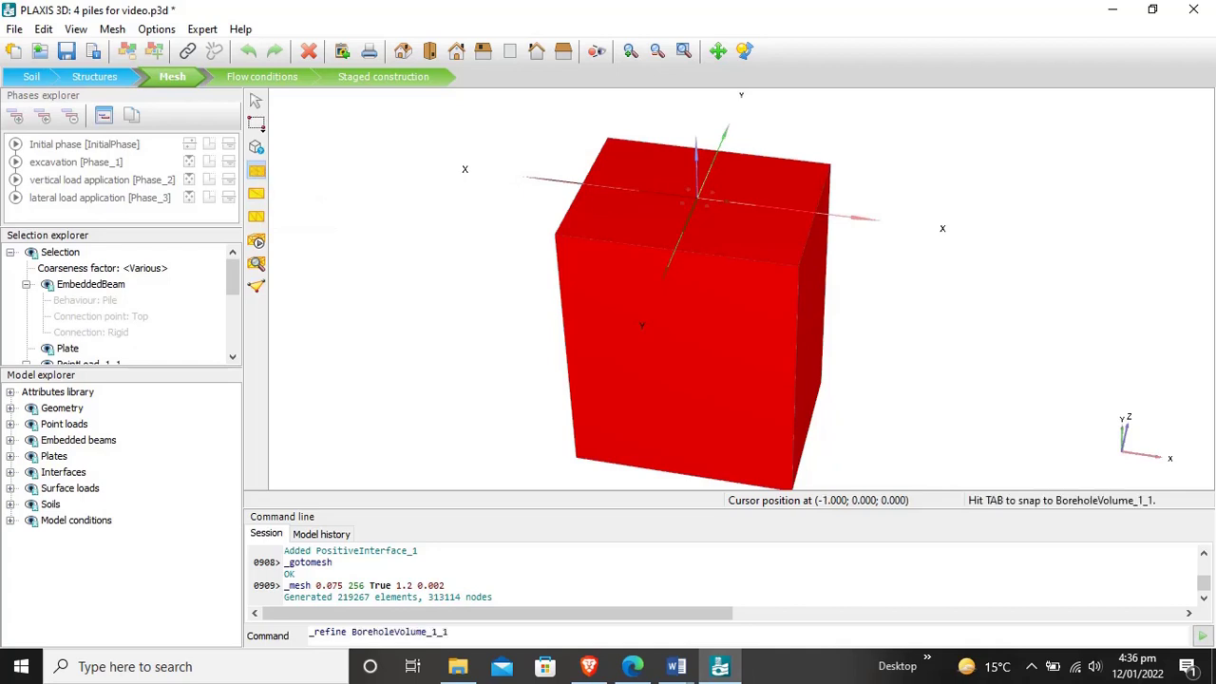
left_click(668, 178)
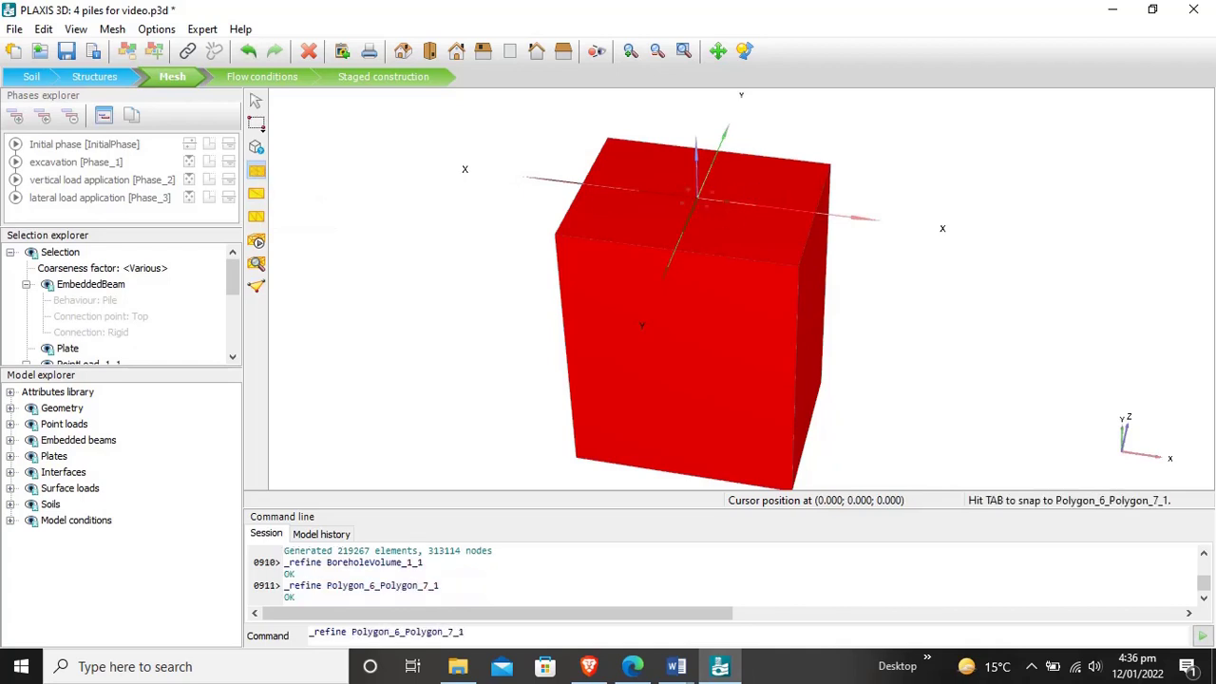
double_click(698, 201)
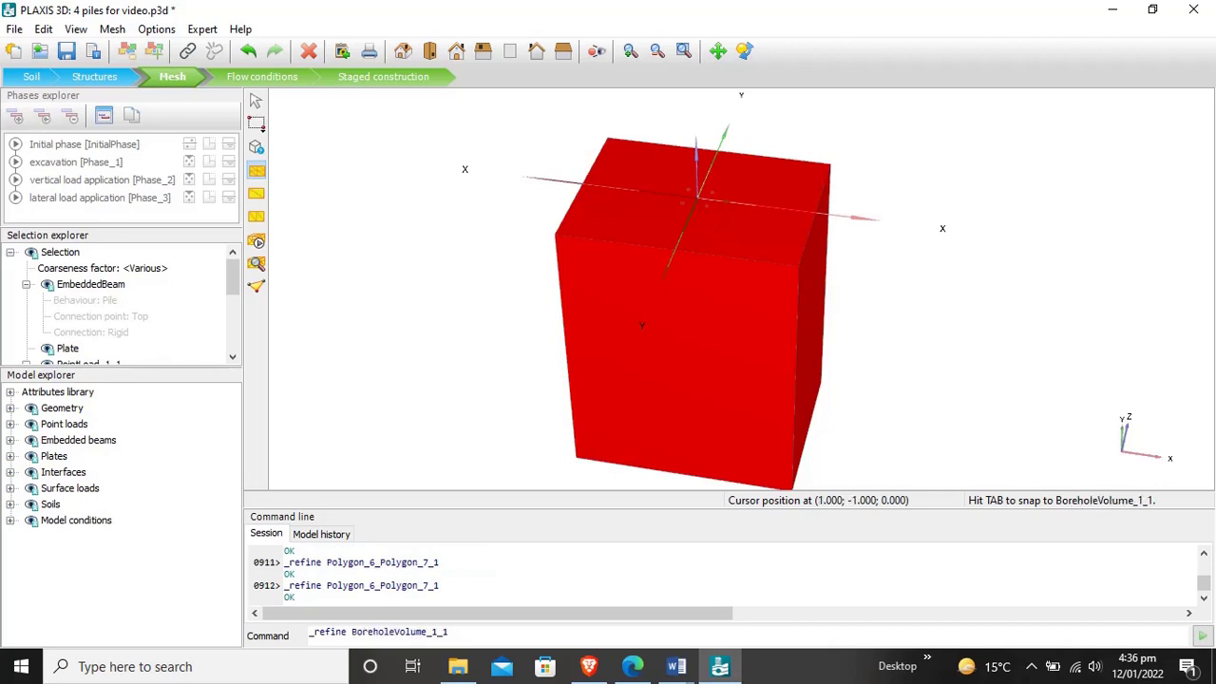
Step: Switch to Staged construction and make the excavation phase Phase_1 current
key("Escape")
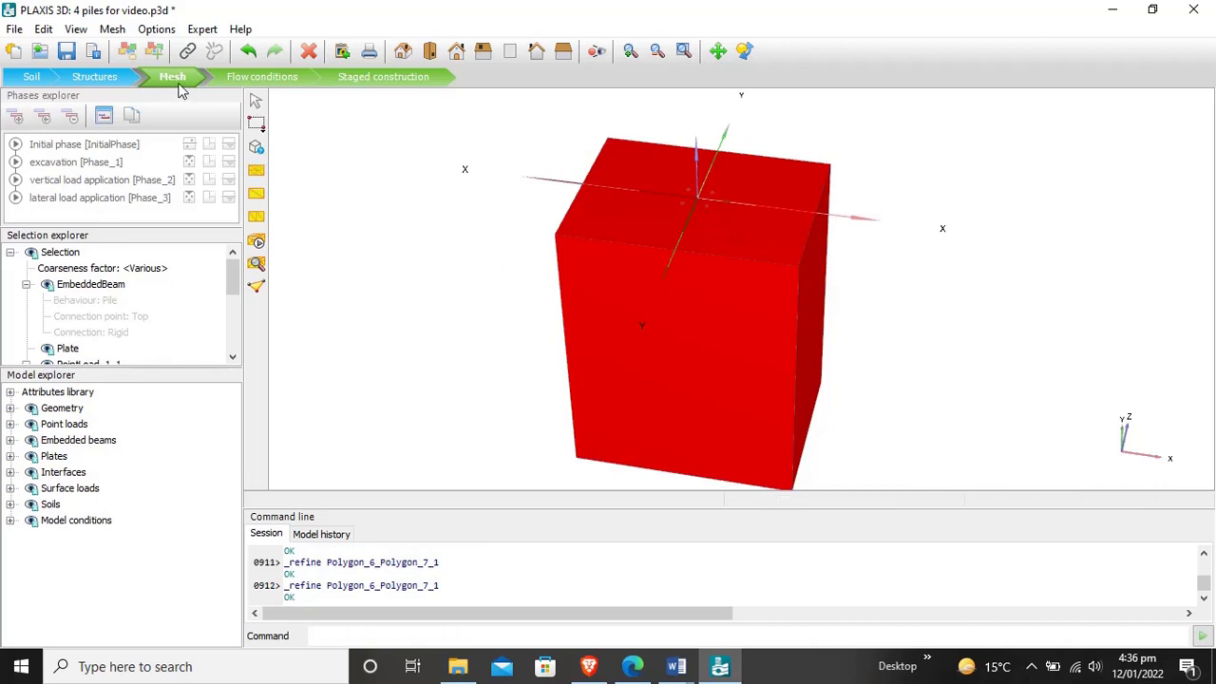
left_click(257, 77)
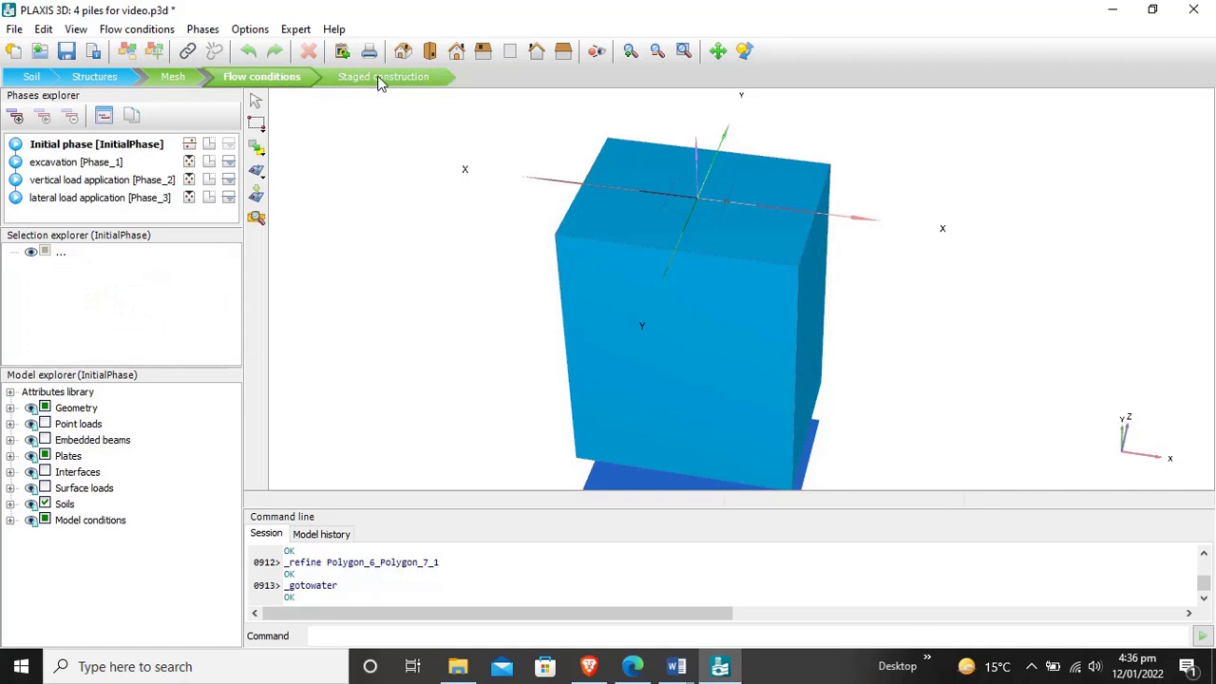
left_click(380, 77)
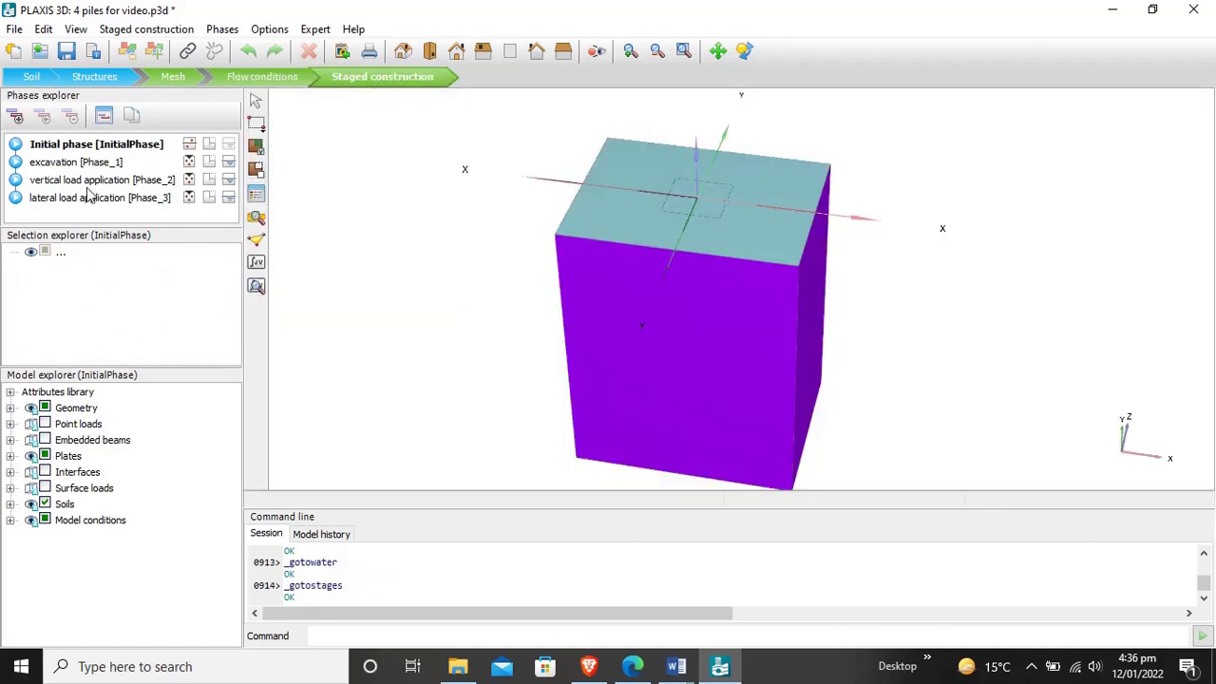
left_click(112, 150)
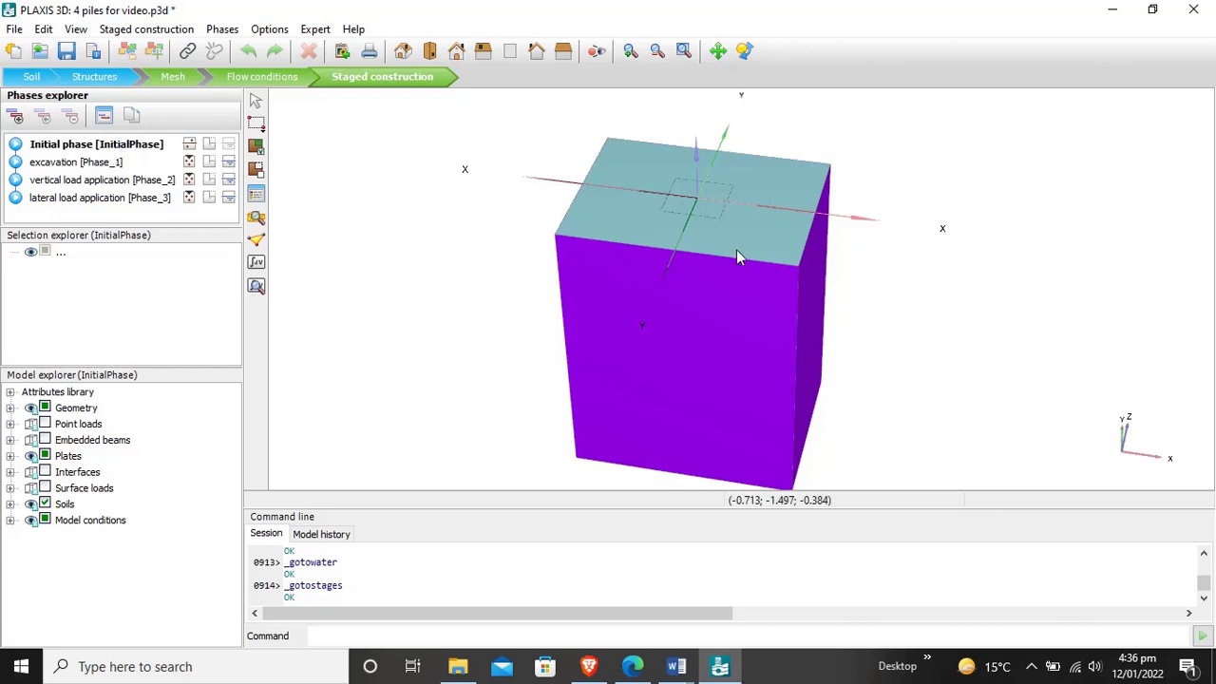
left_click(100, 167)
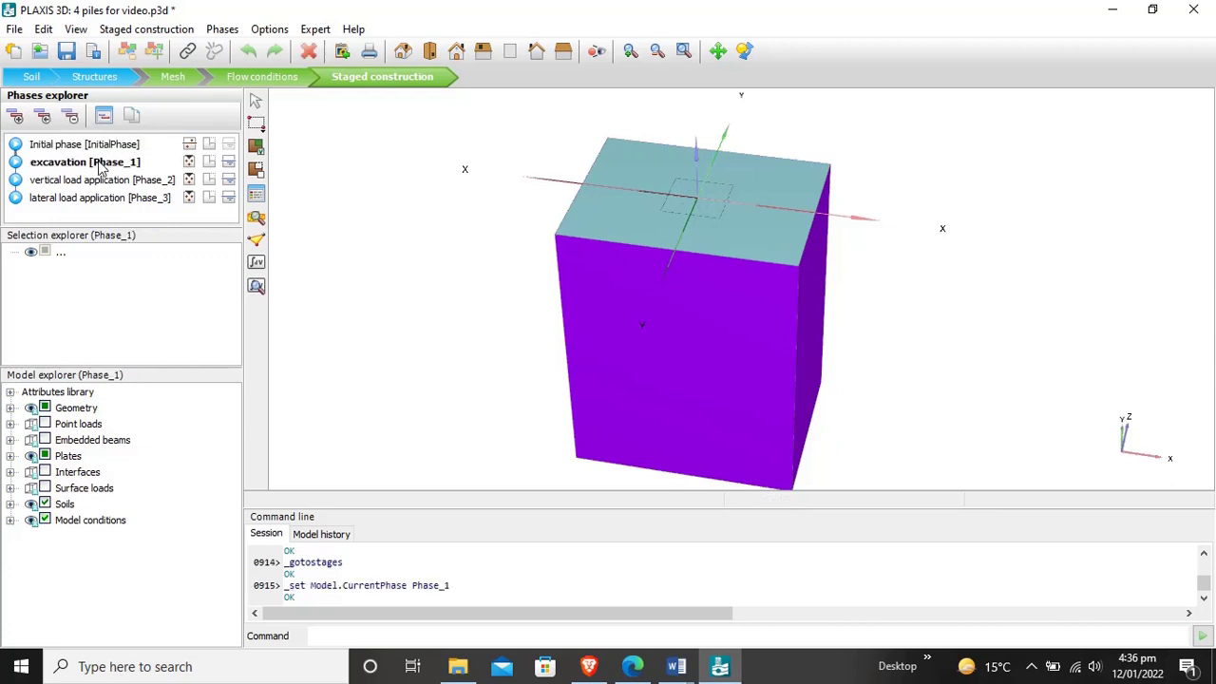
left_click(112, 149)
left_click(91, 163)
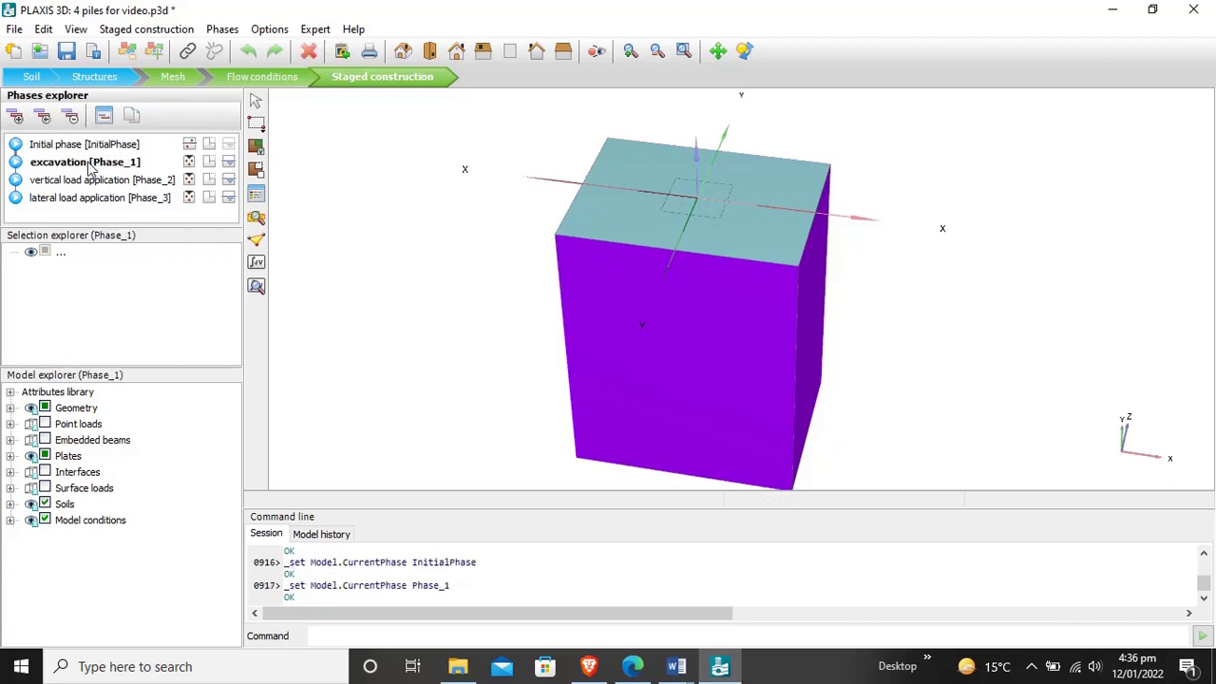
Step: Delete the excavation, vertical load and lateral load phases, then add a new Phase_1
right_click(88, 162)
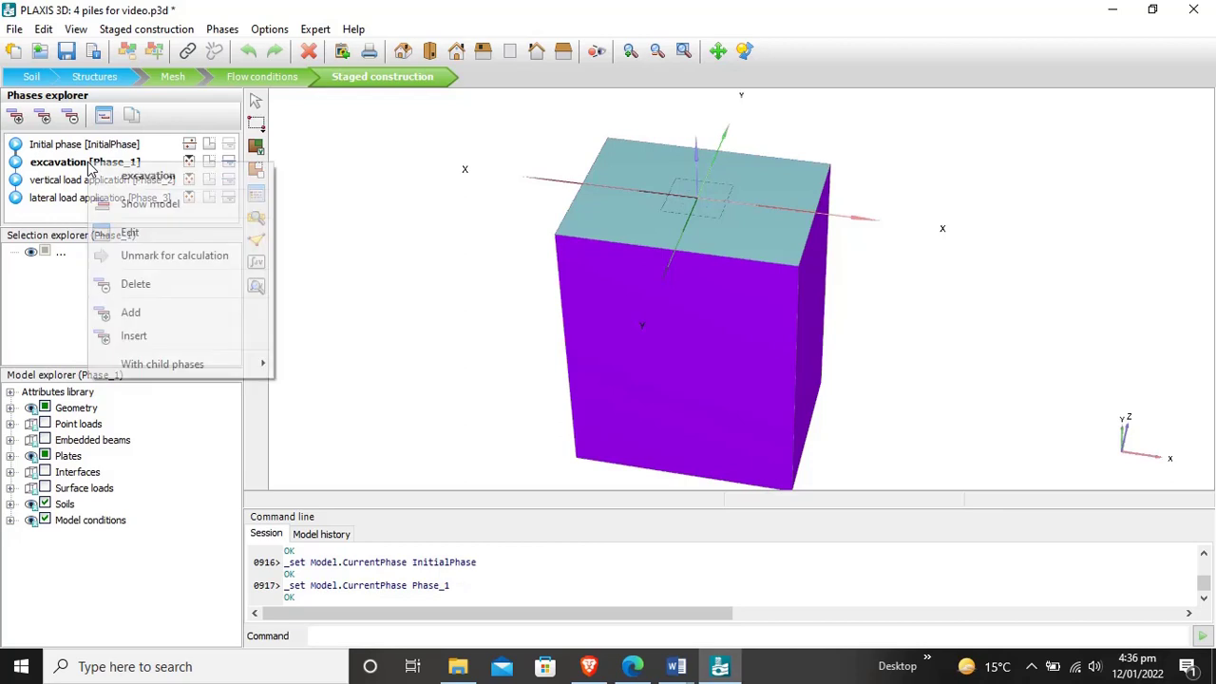
left_click(193, 289)
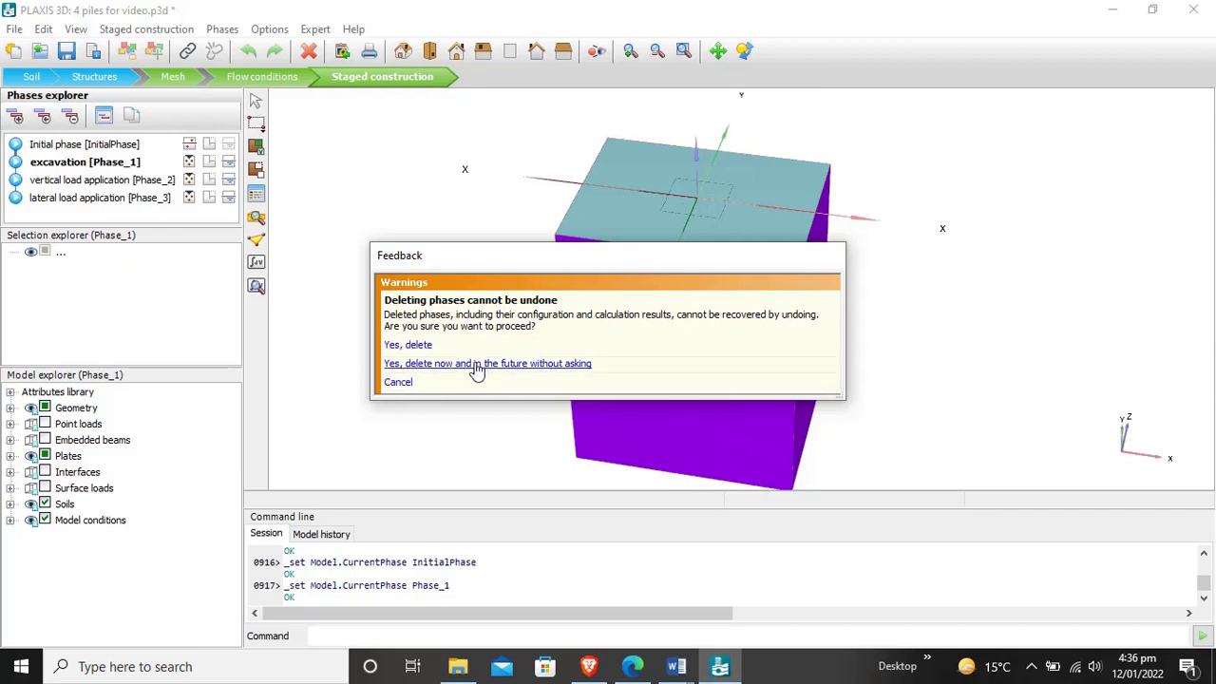
left_click(415, 348)
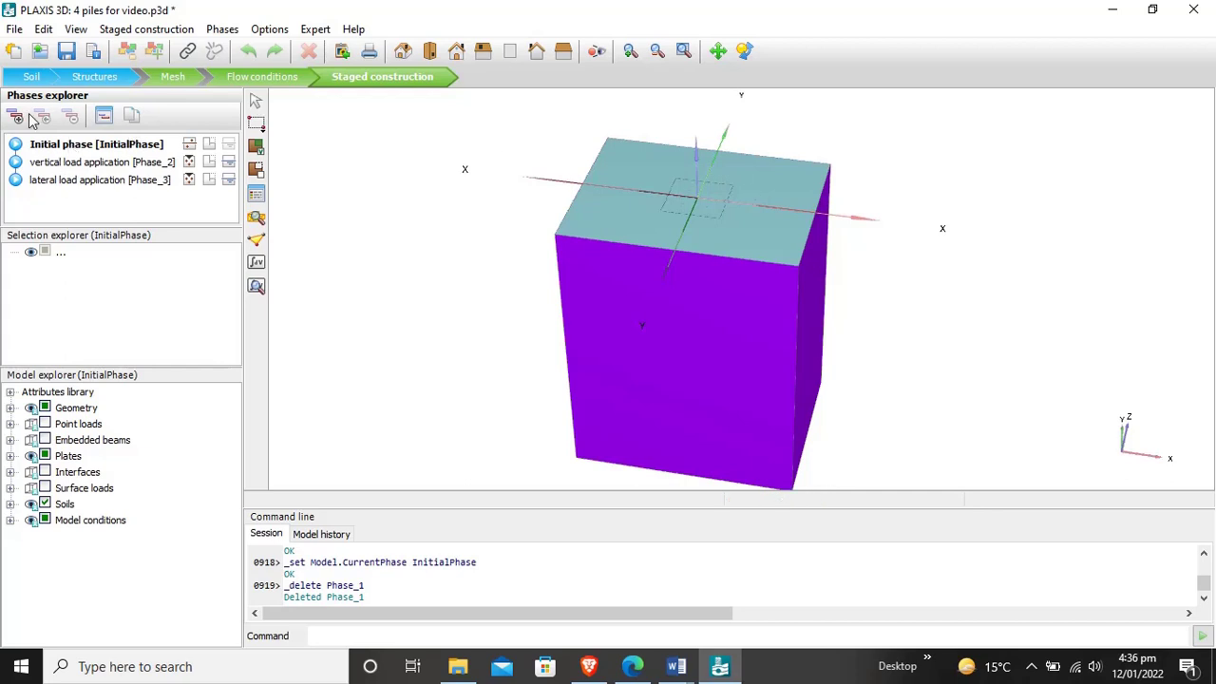
left_click(67, 166)
right_click(66, 166)
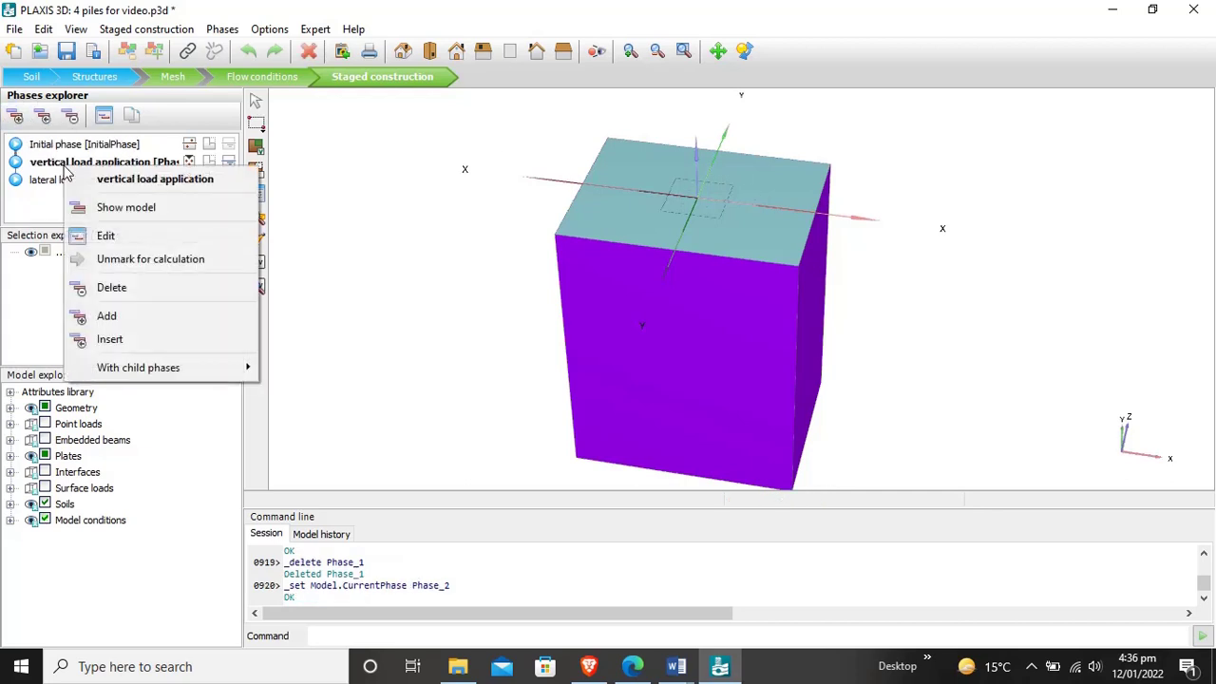
left_click(183, 288)
left_click(65, 165)
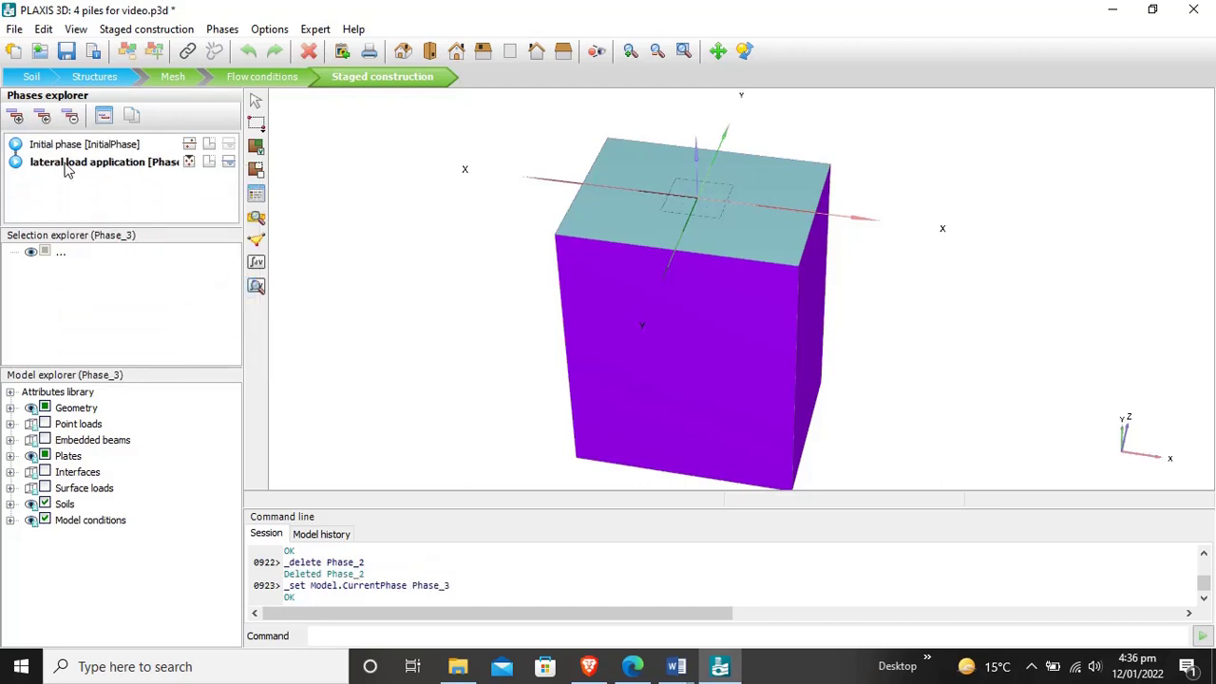
right_click(65, 166)
left_click(172, 288)
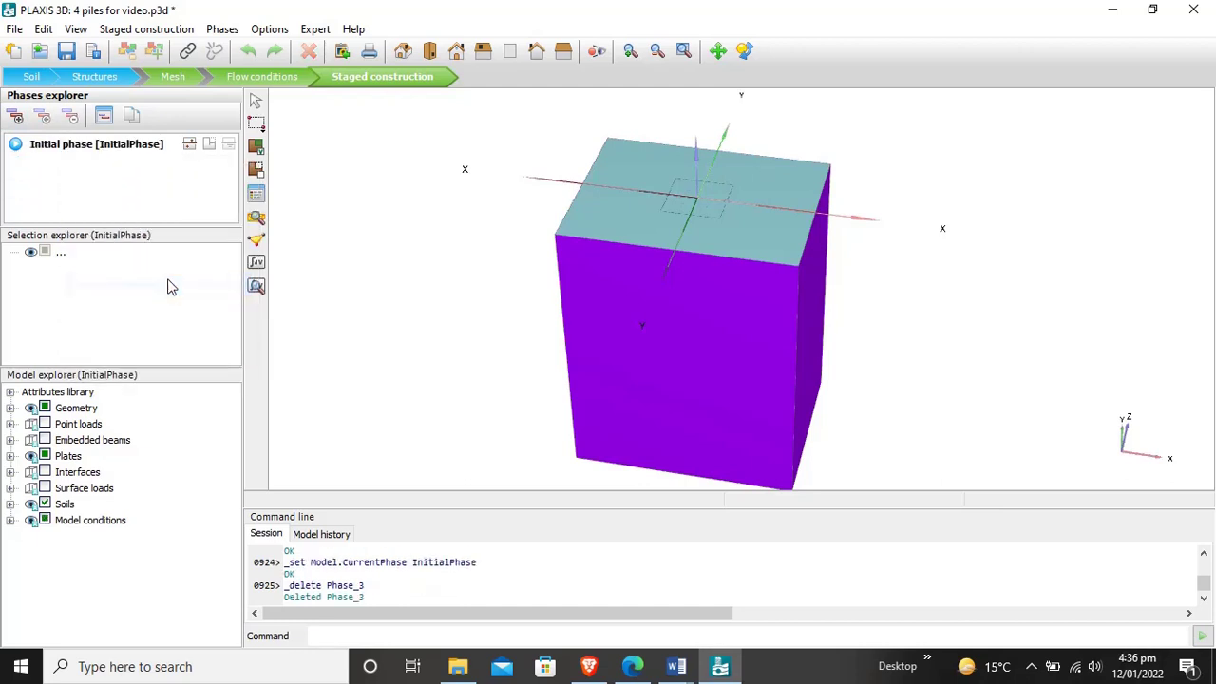
left_click(14, 118)
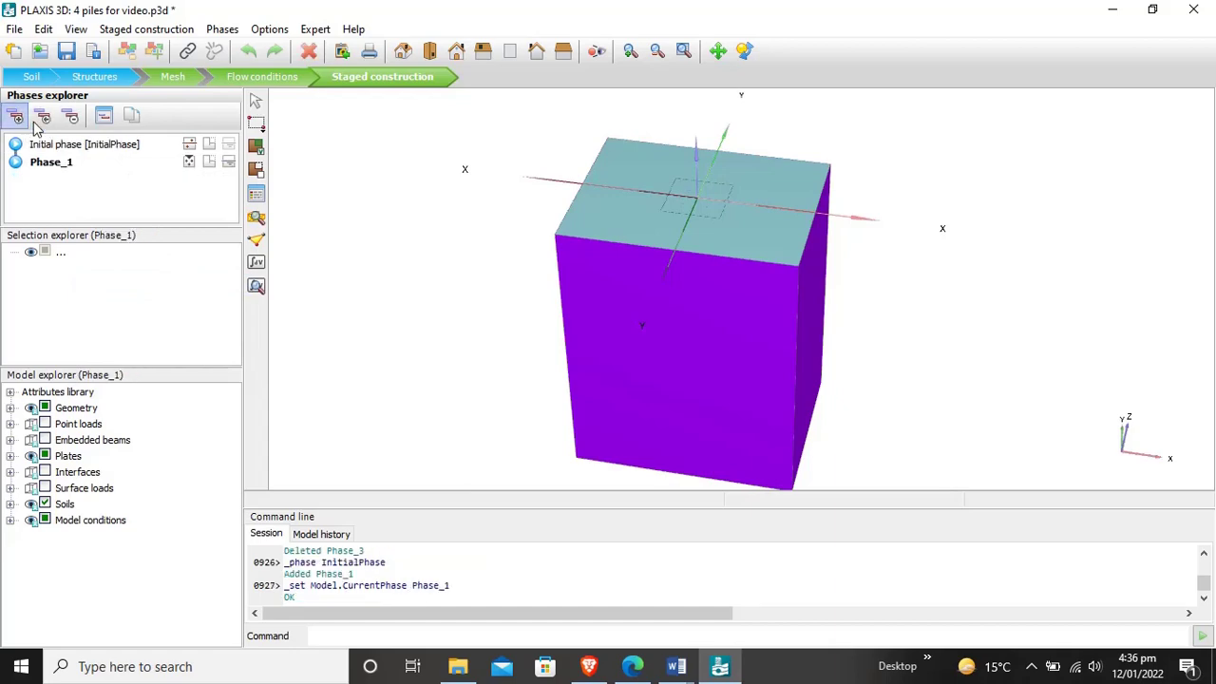
Step: Rename Phase_1 to 'construction' in its phase properties
double_click(63, 166)
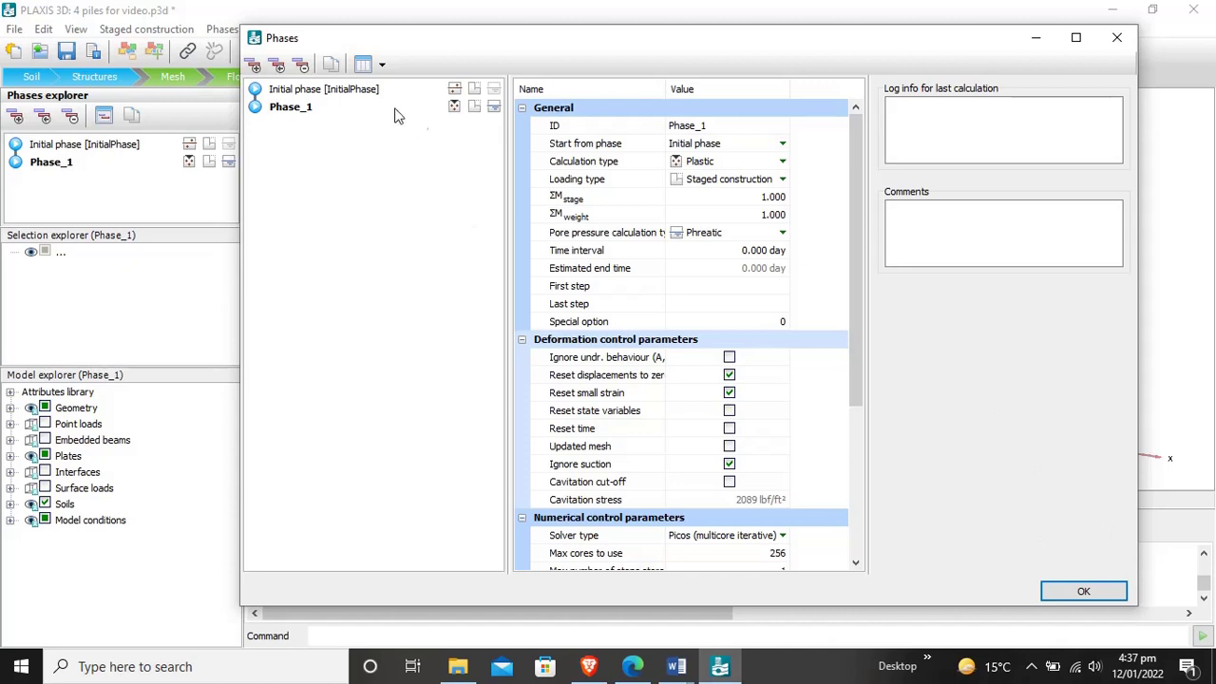
left_click(728, 125)
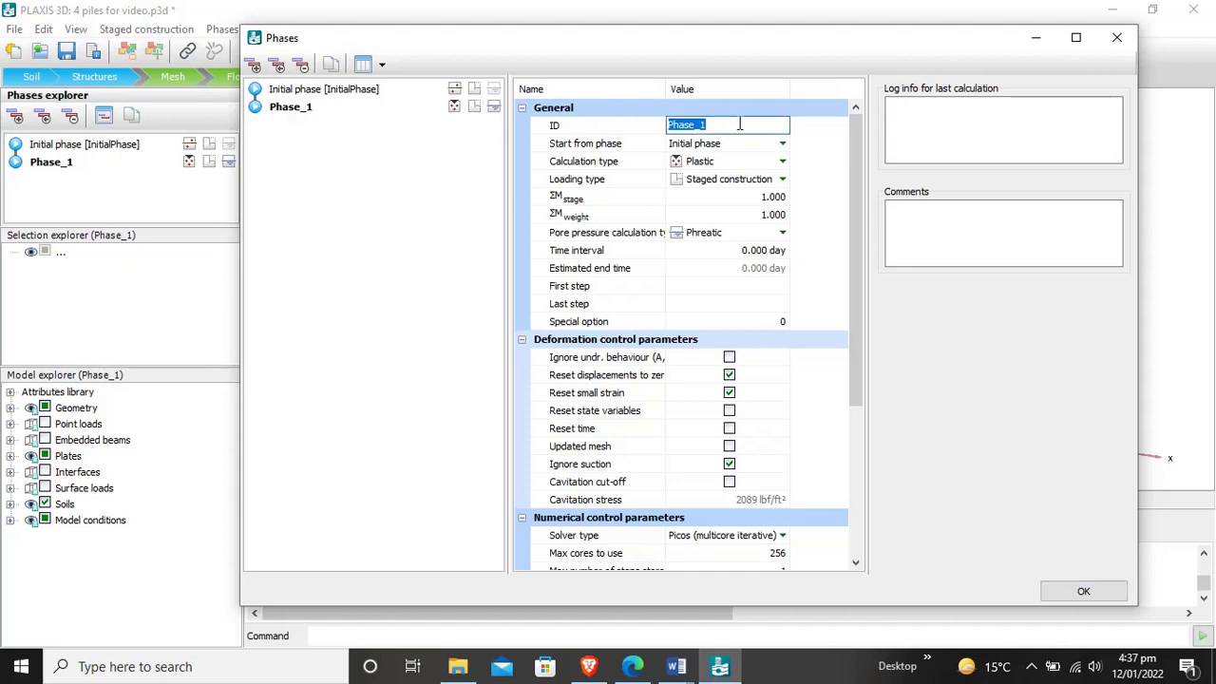
type("pl")
Step: Add phases 'vertical load' and 'lateral load', each following the previous, and confirm
left_click(253, 65)
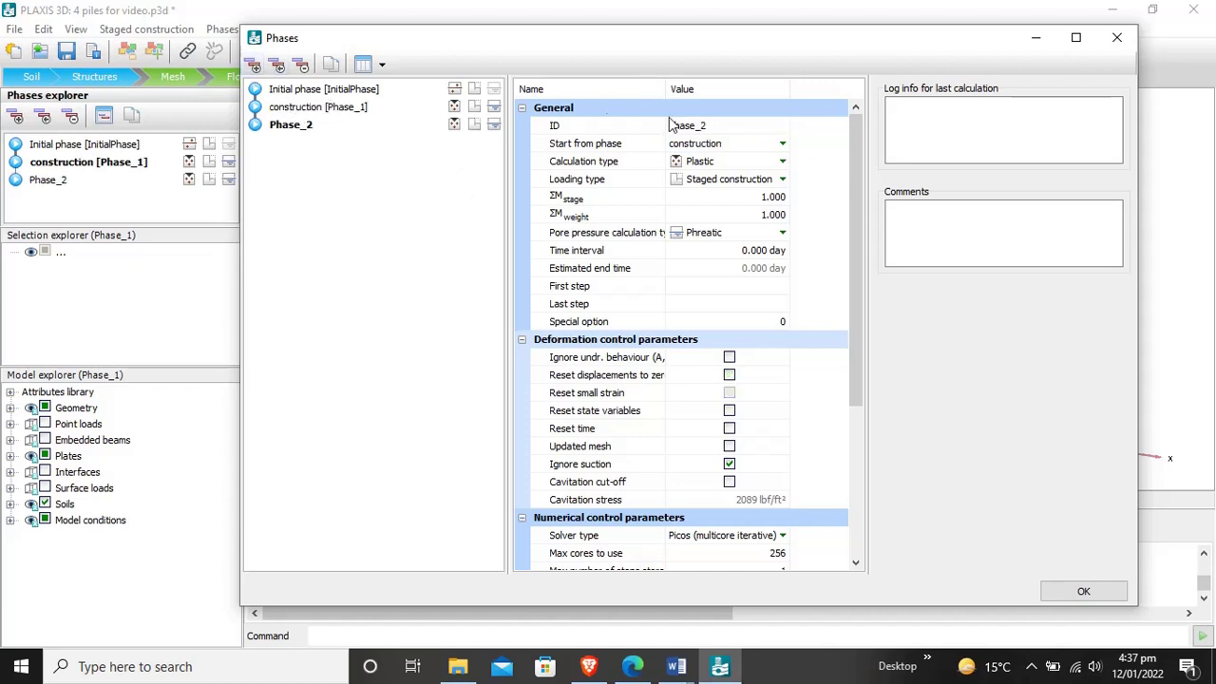
left_click(713, 126)
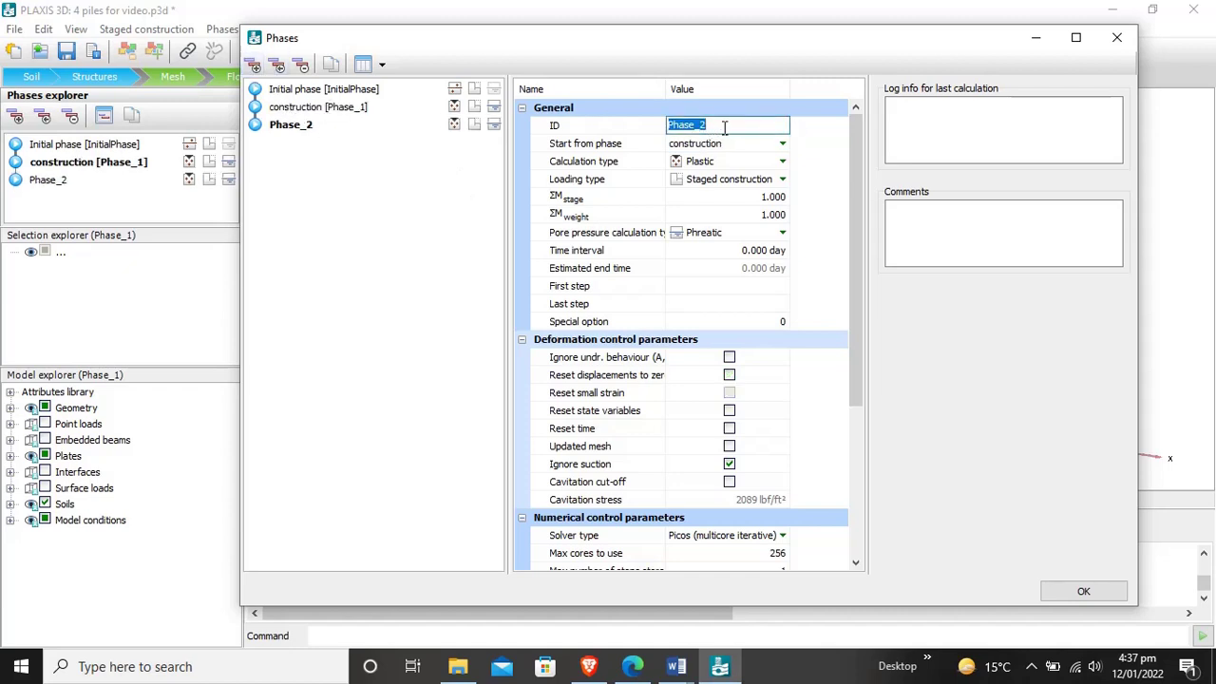
type("vertical load")
left_click(254, 65)
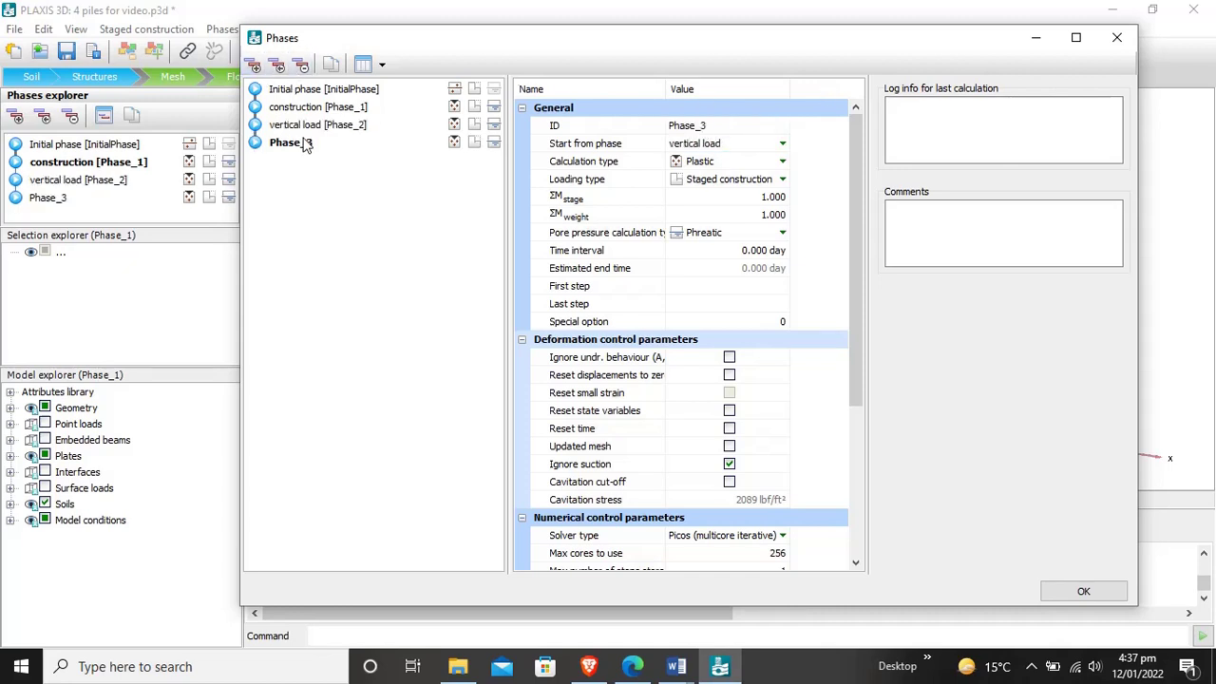
left_click(717, 125)
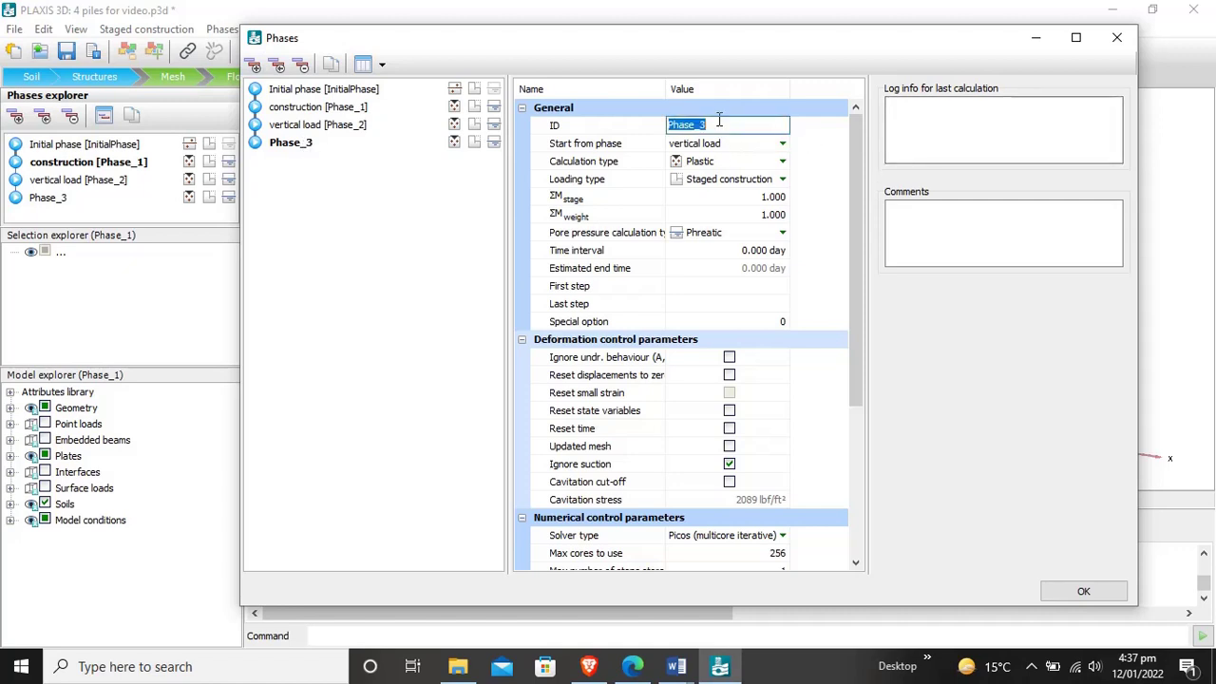
key("BackSpace")
left_click_drag(851, 266, 824, 168)
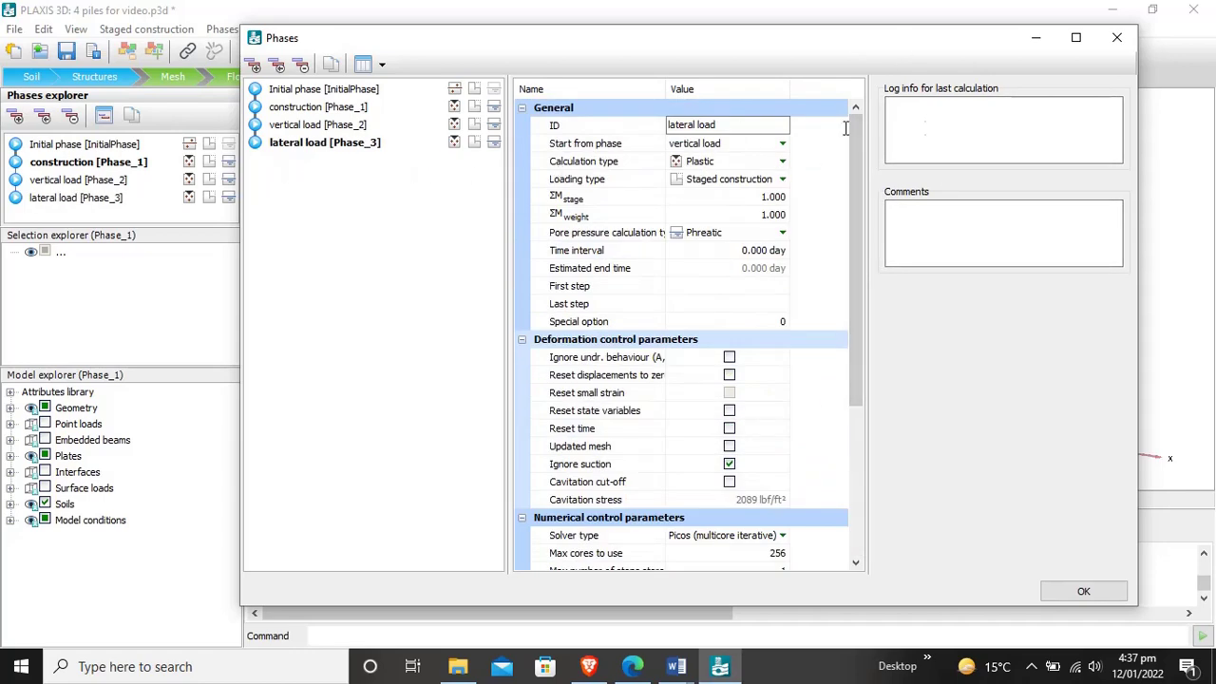
left_click(1081, 590)
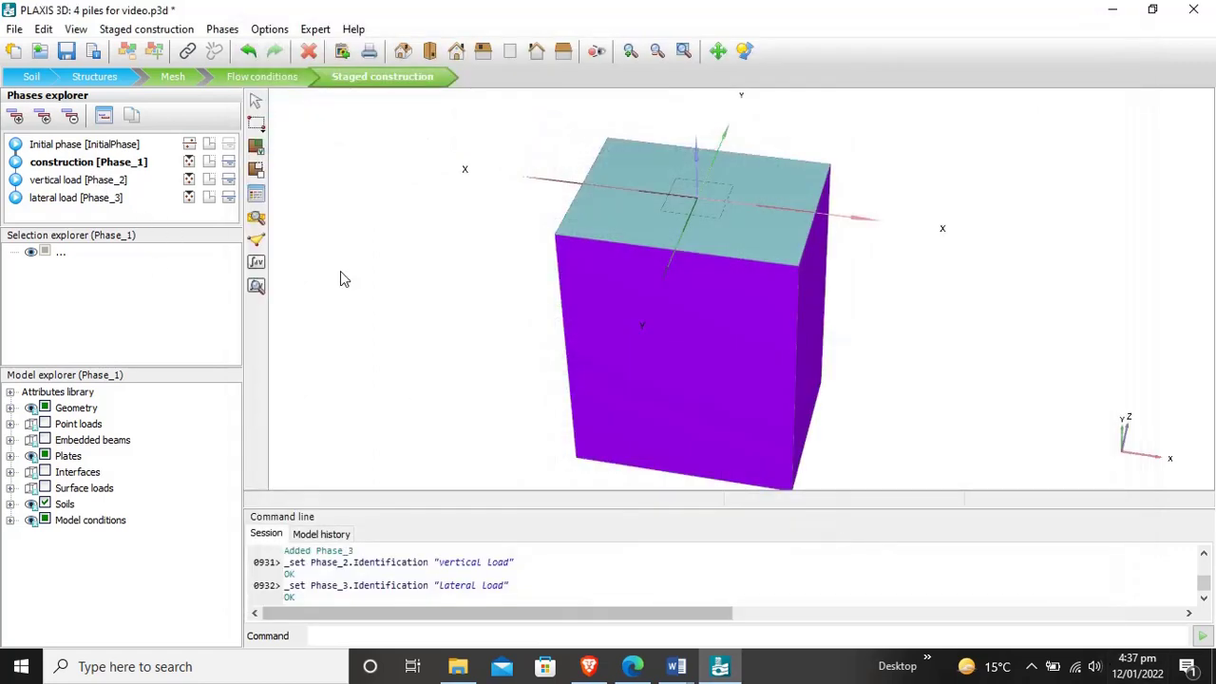
Step: Activate embedded beams, Plate_6 and interfaces in the construction phase
left_click(44, 440)
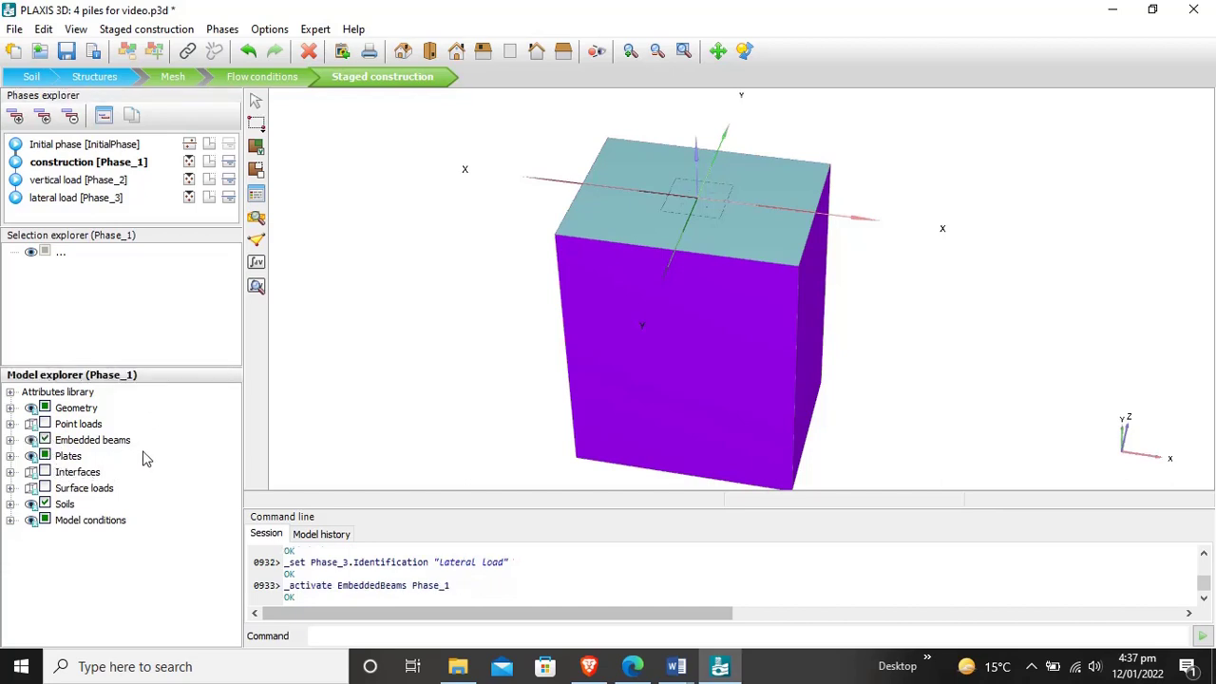
left_click(11, 457)
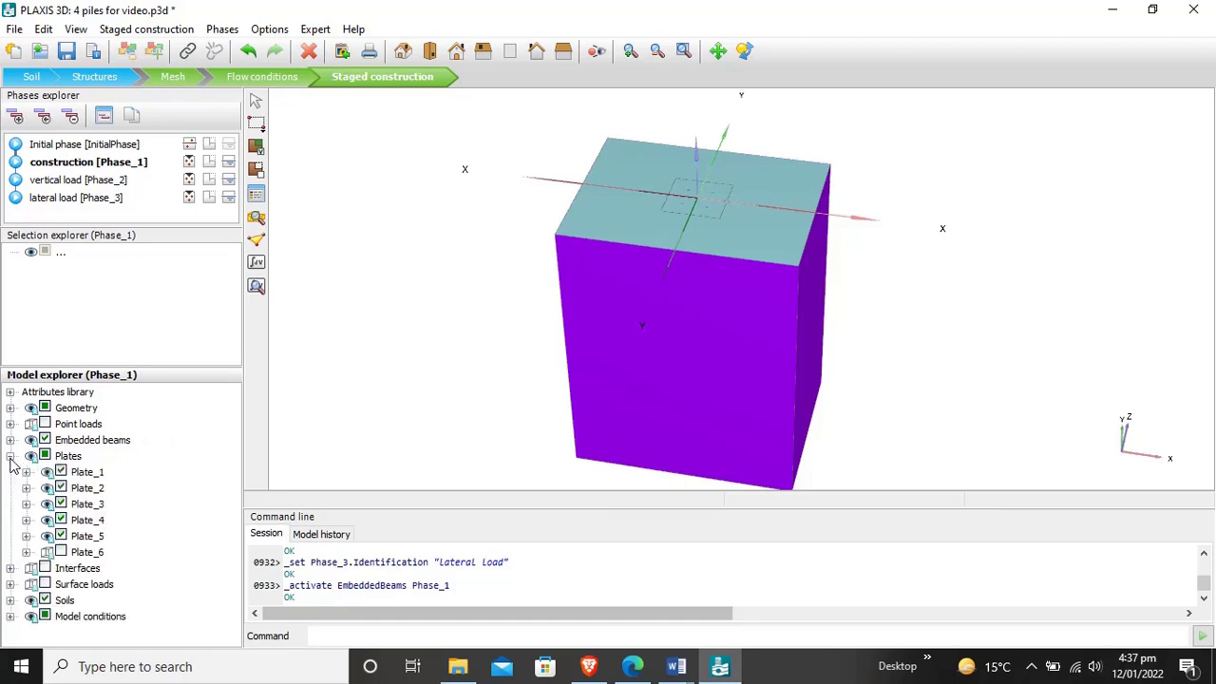
left_click(61, 552)
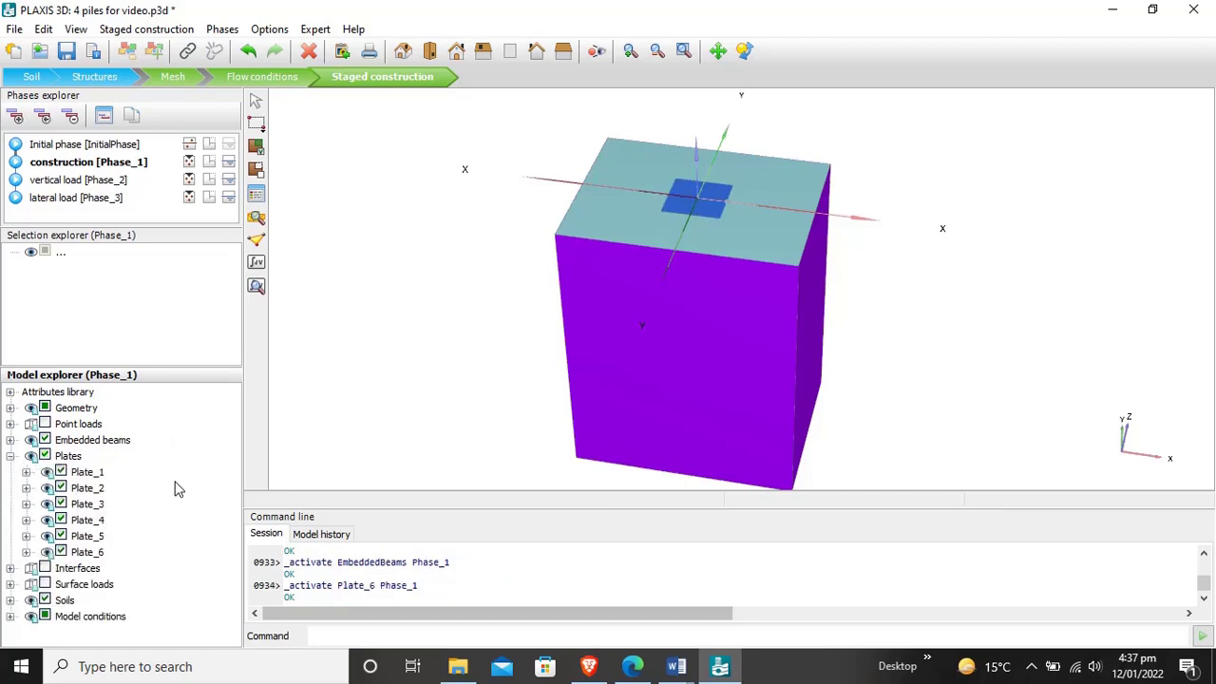
left_click(44, 568)
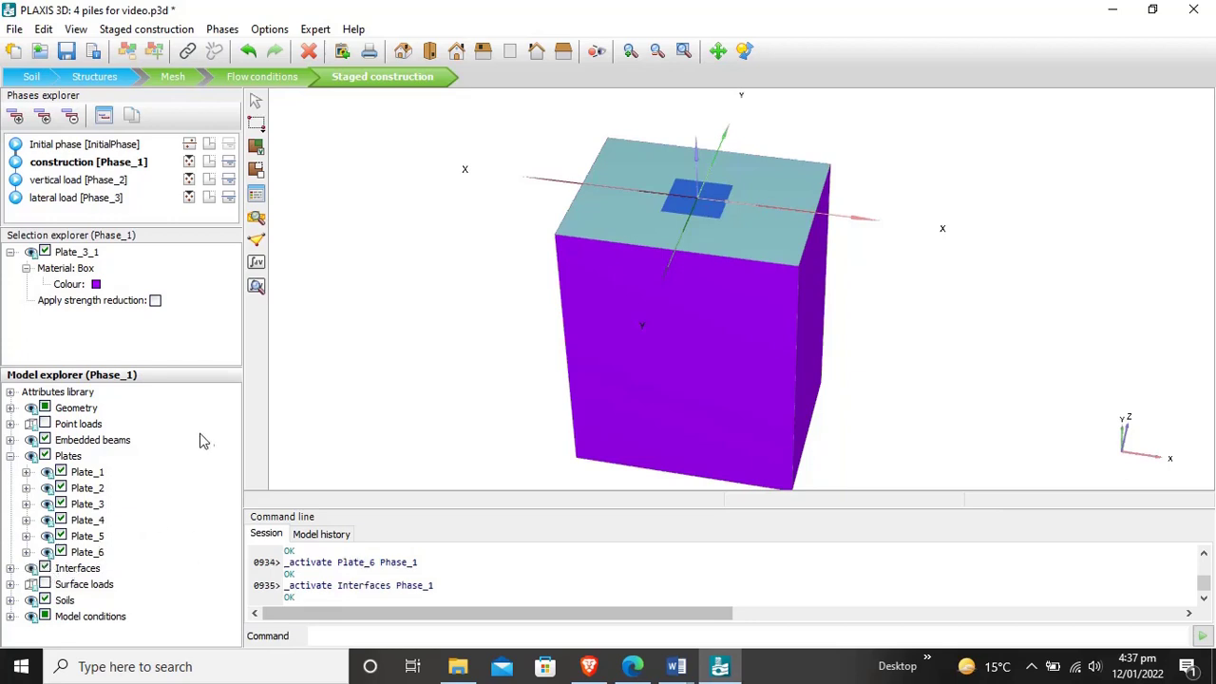
left_click(11, 600)
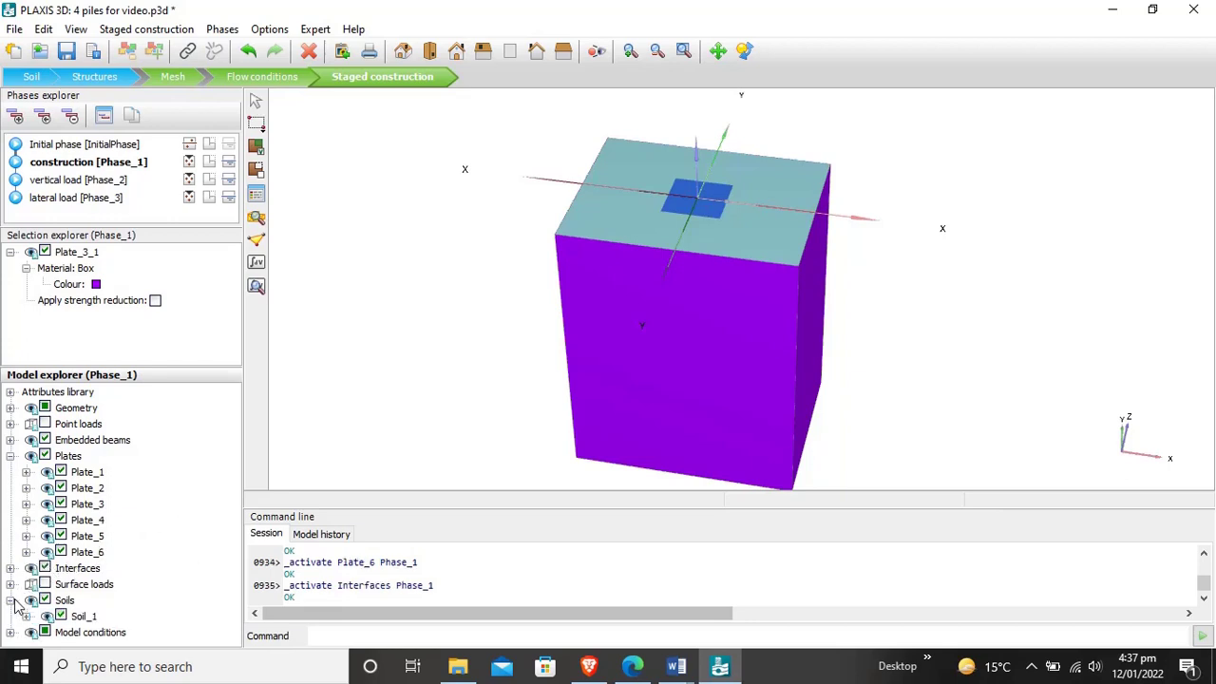
left_click(11, 601)
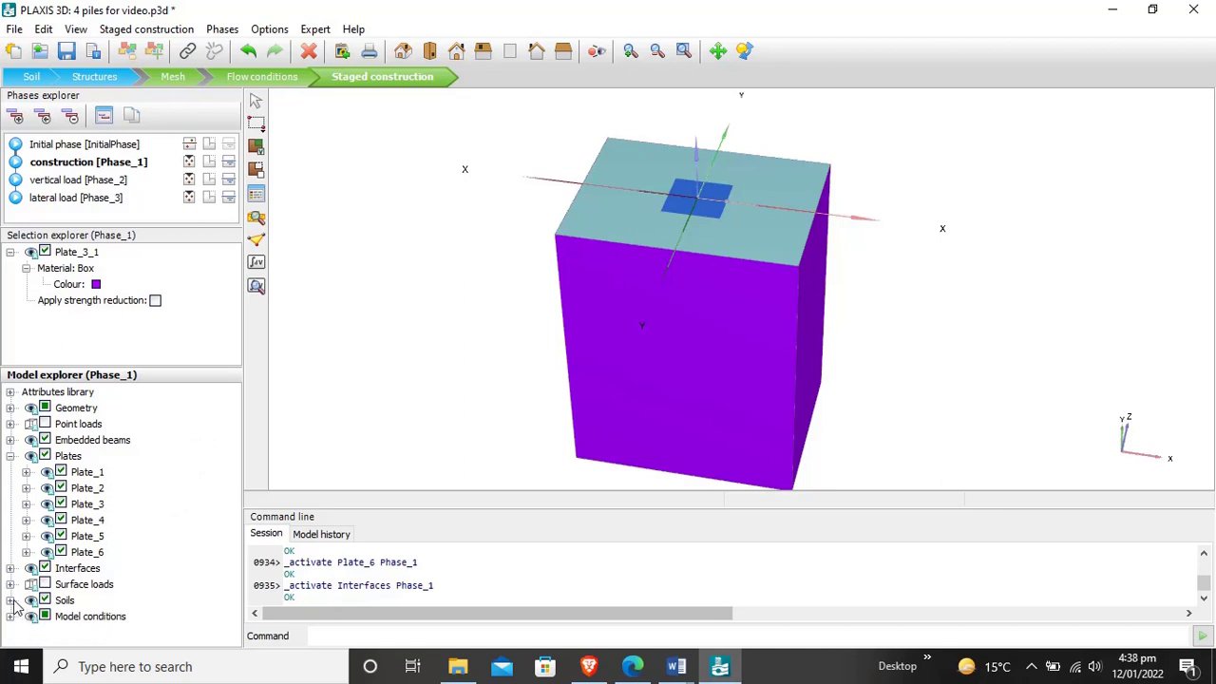
left_click(10, 457)
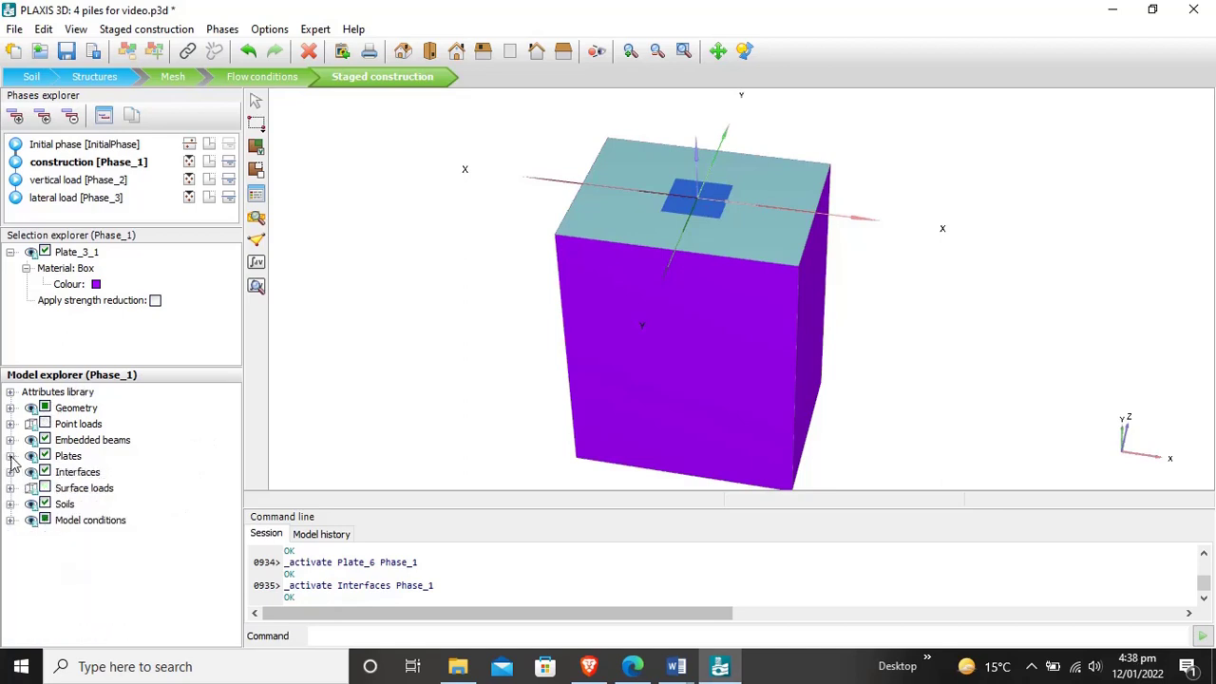
Step: Activate surface loads in vertical load and point loads in lateral load
left_click(121, 182)
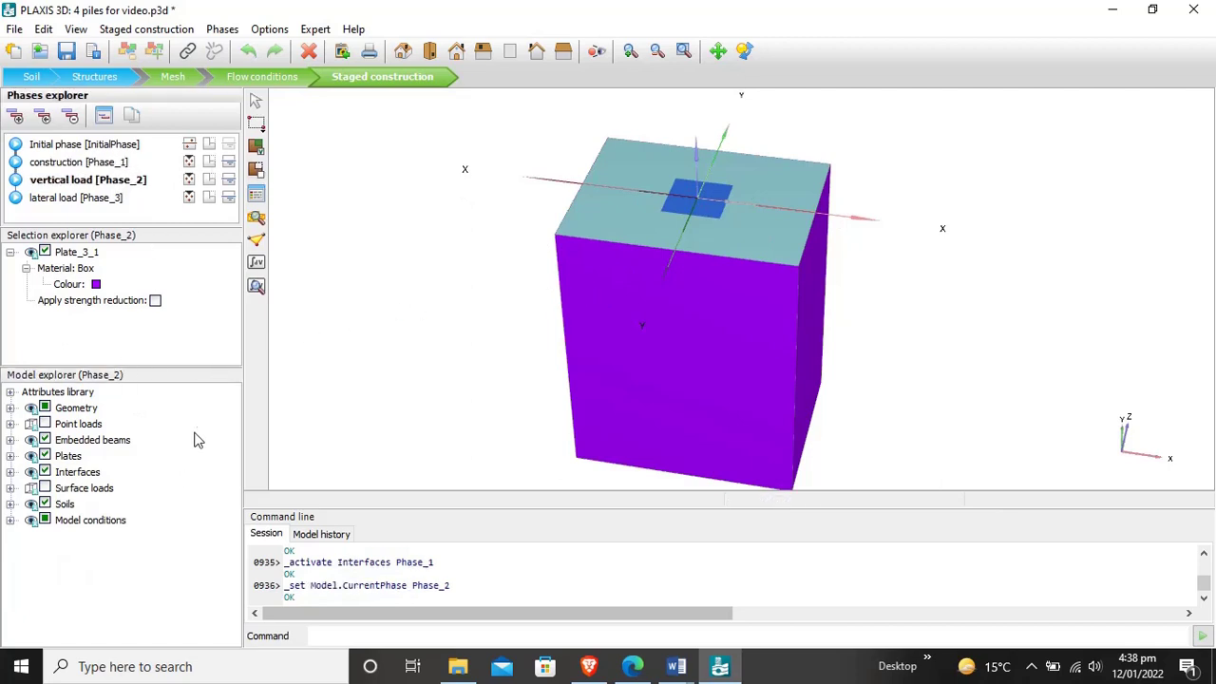
left_click(44, 489)
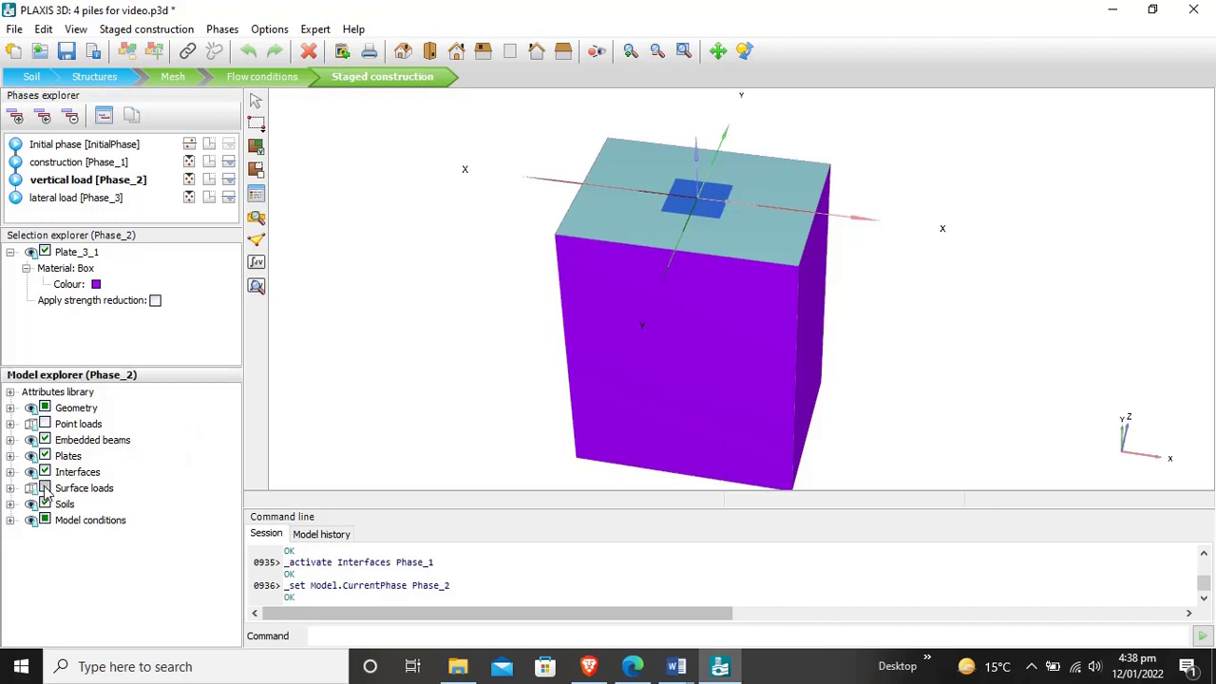
left_click(103, 201)
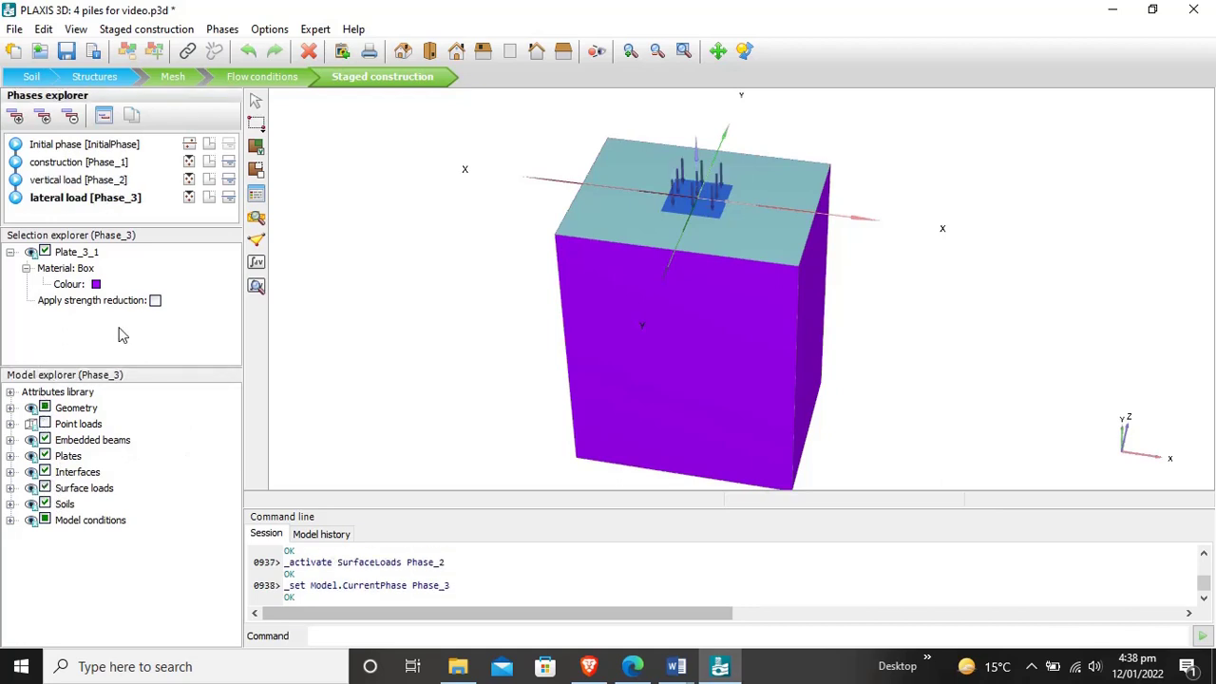
left_click(44, 425)
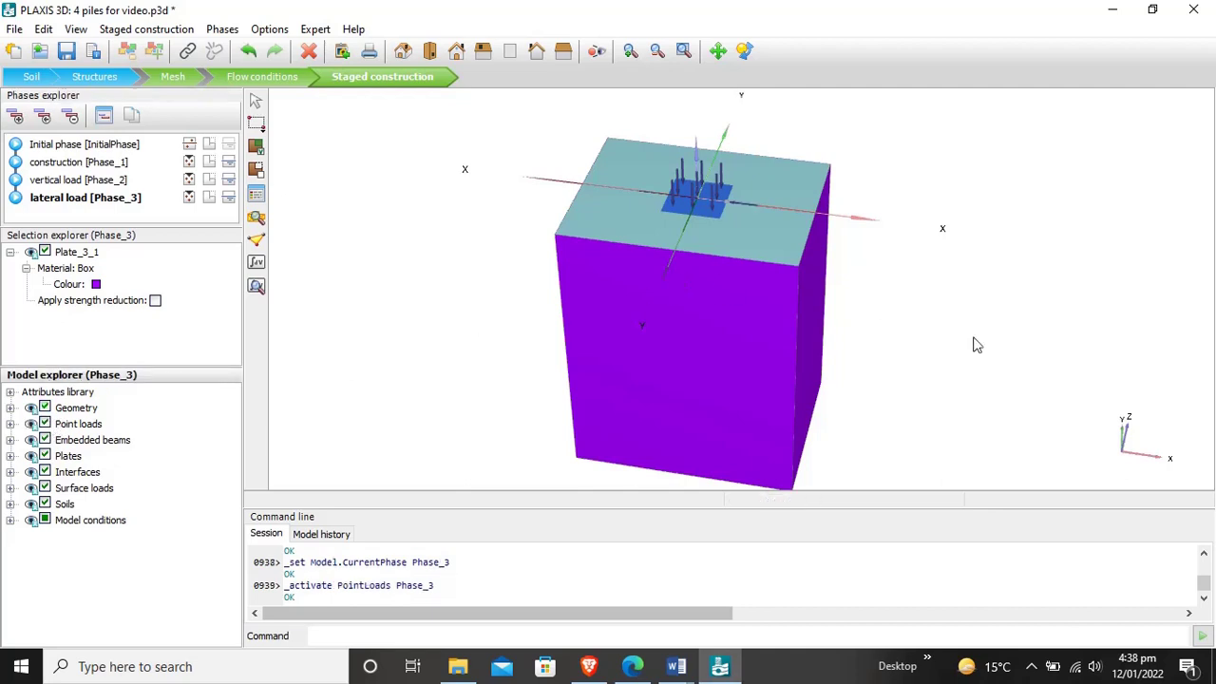
right_click_drag(988, 353, 959, 393, "ctrl")
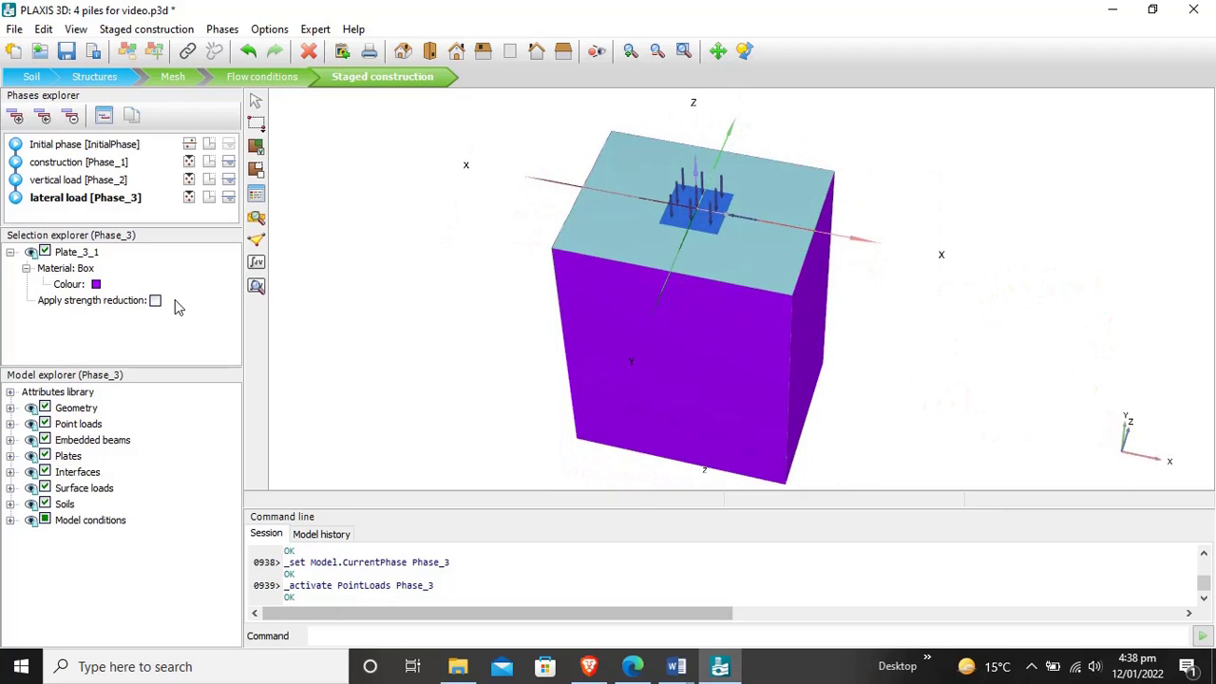
left_click(103, 182)
Step: Compare the initial and construction phases, then start calculating from the Initial phase
left_click(109, 166)
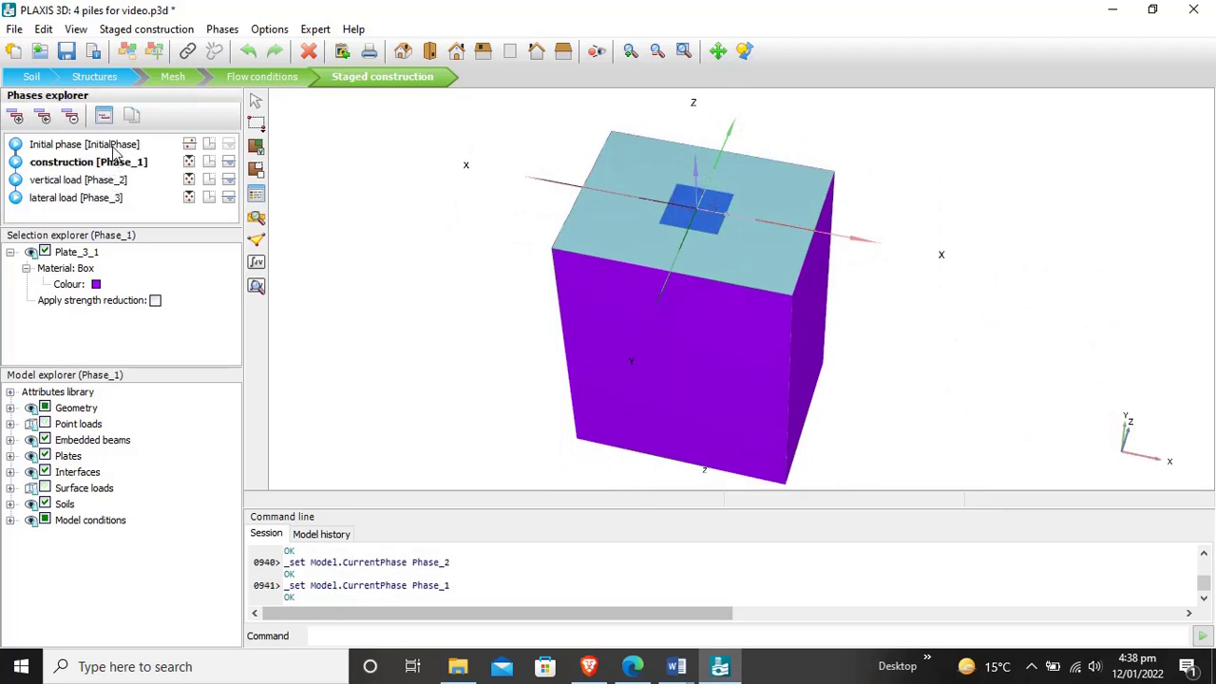
left_click(113, 148)
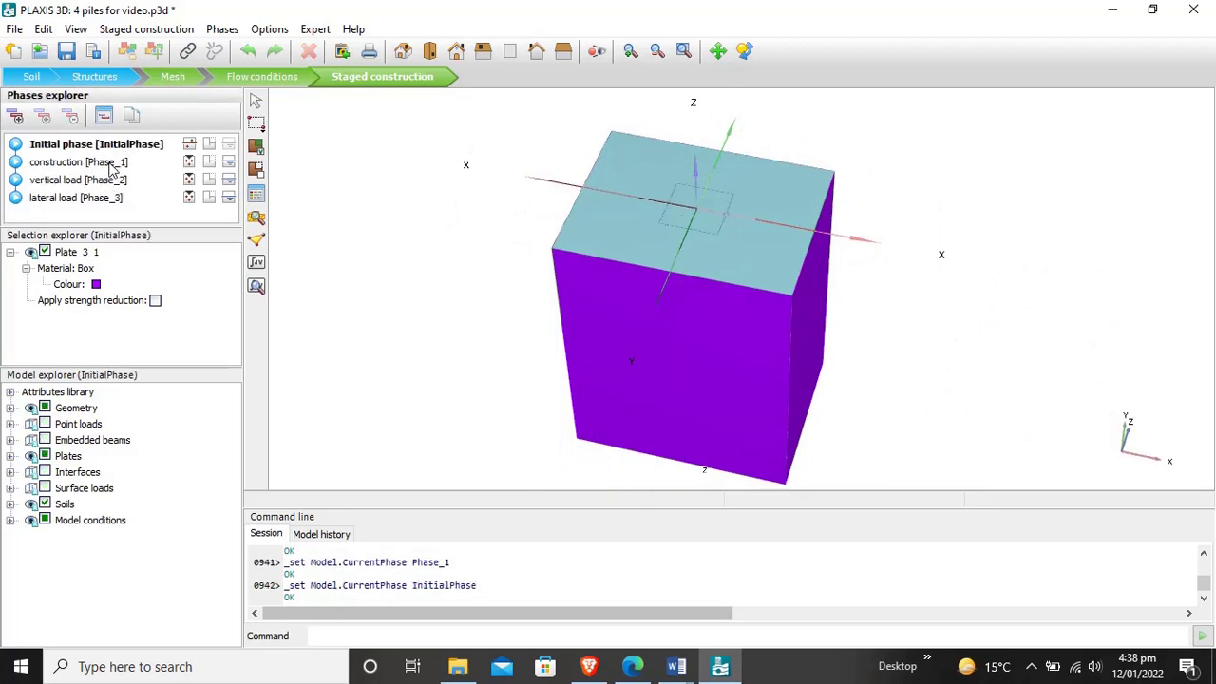
left_click(111, 165)
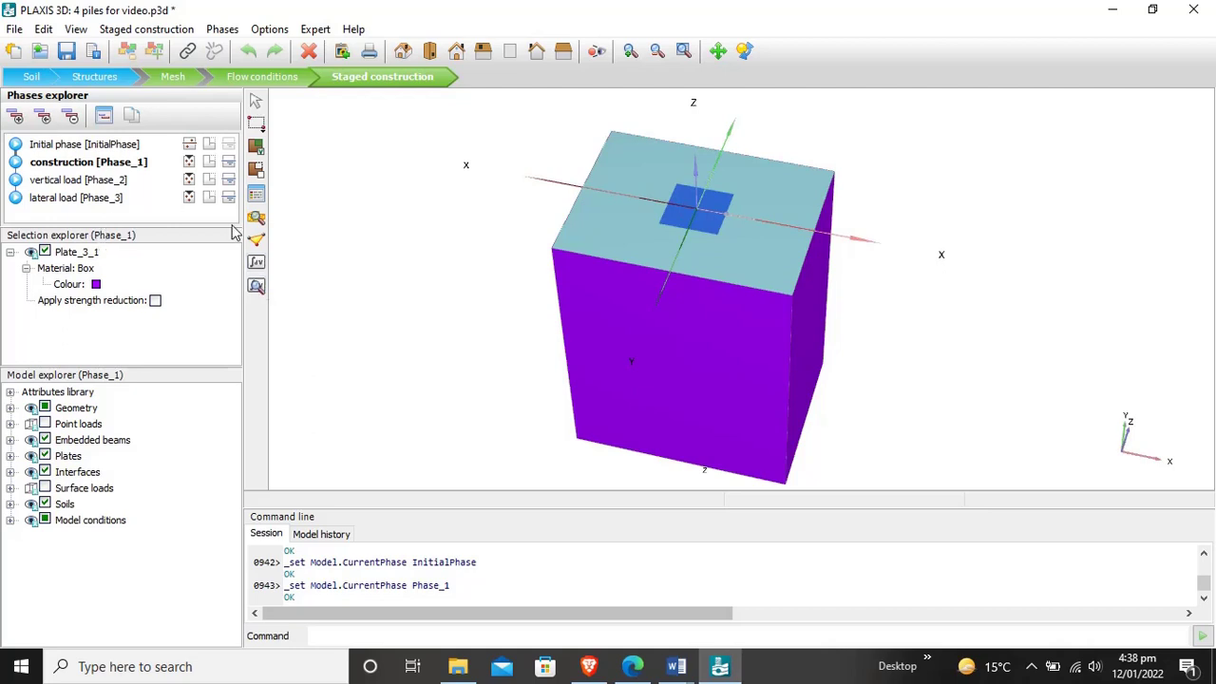
left_click(116, 145)
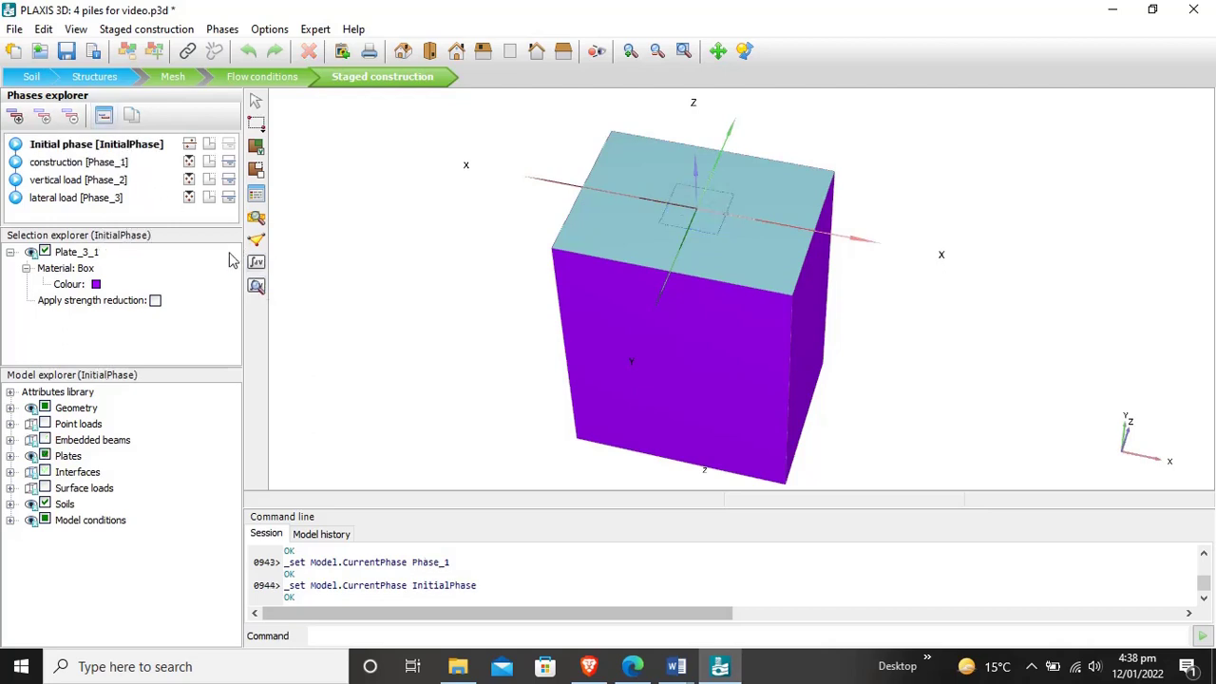
left_click(256, 264)
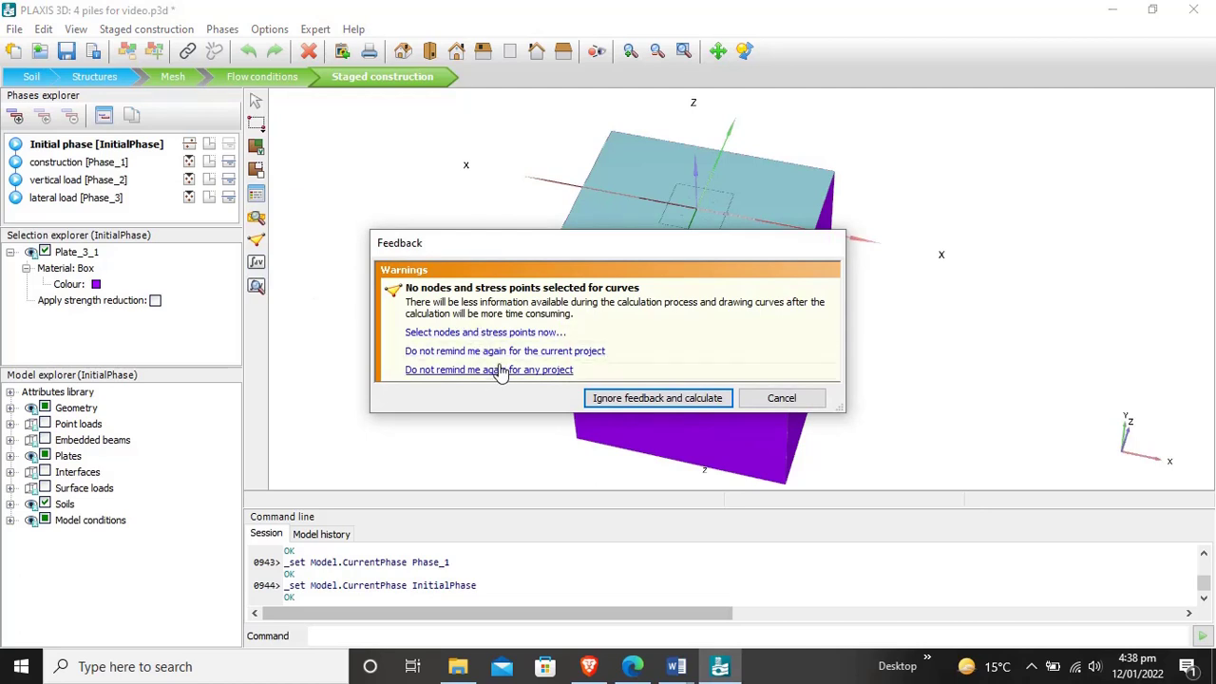
Step: Ignore the curve-point warning and let the three phase calculations run, checking task details
left_click(655, 399)
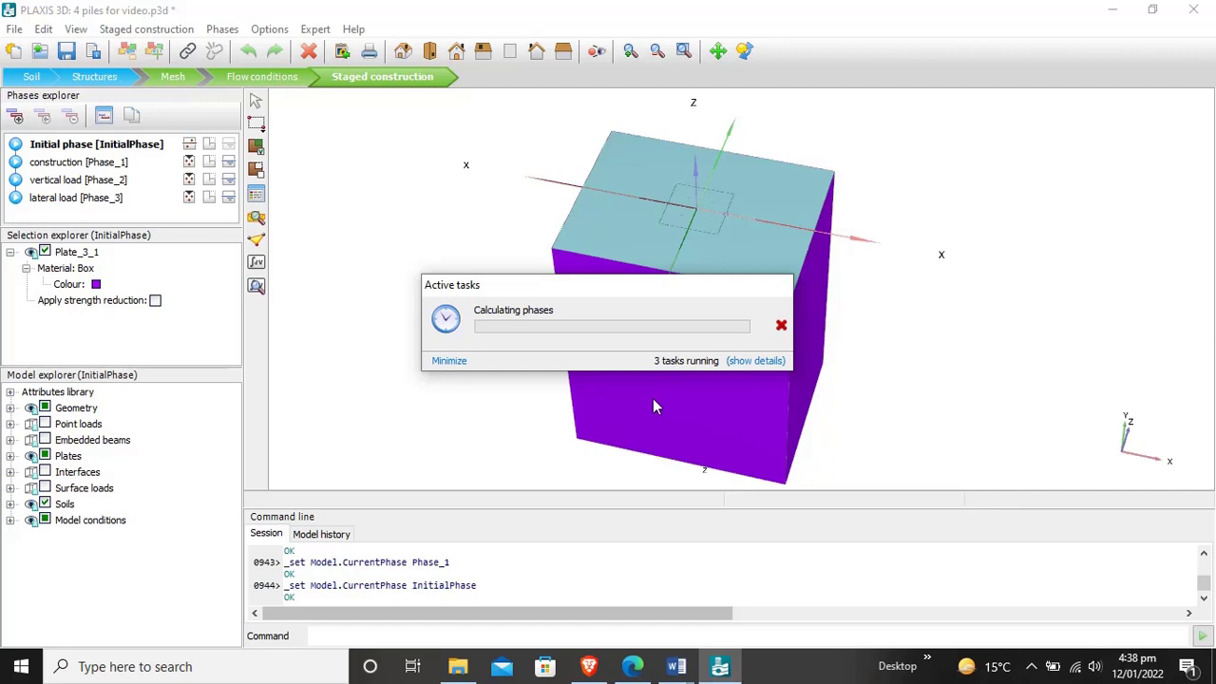
left_click(749, 361)
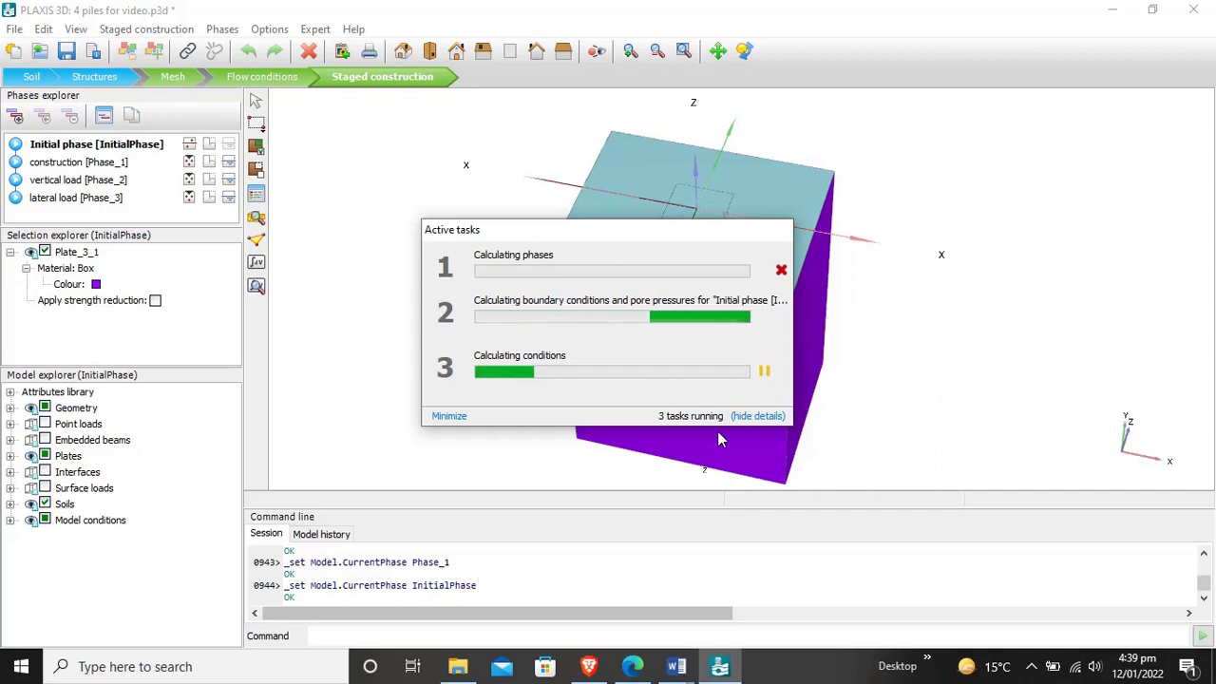
left_click(765, 415)
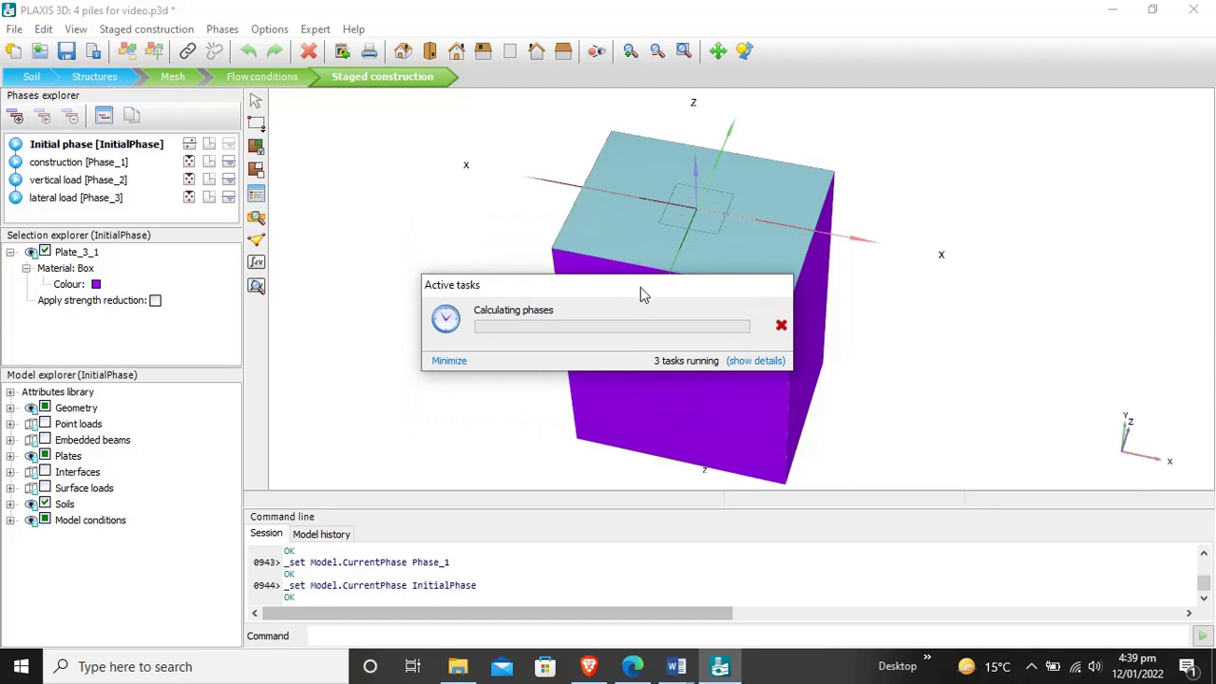
left_click_drag(641, 295, 582, 227)
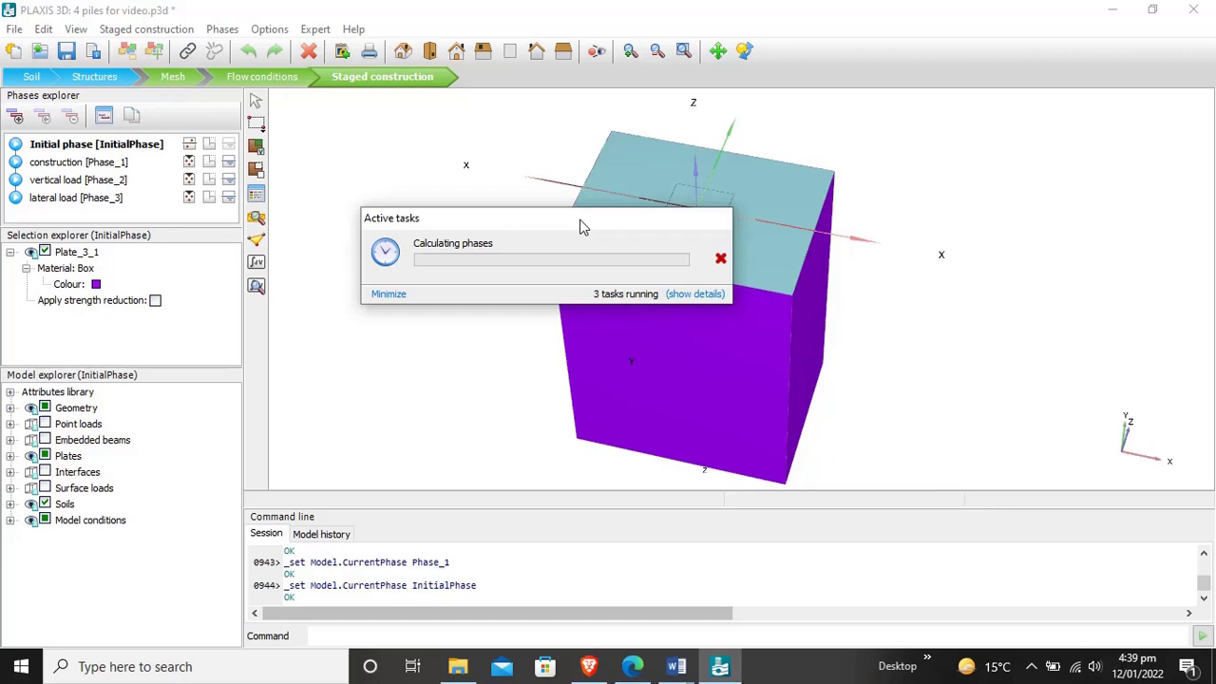
left_click(1031, 666)
left_click(1048, 635)
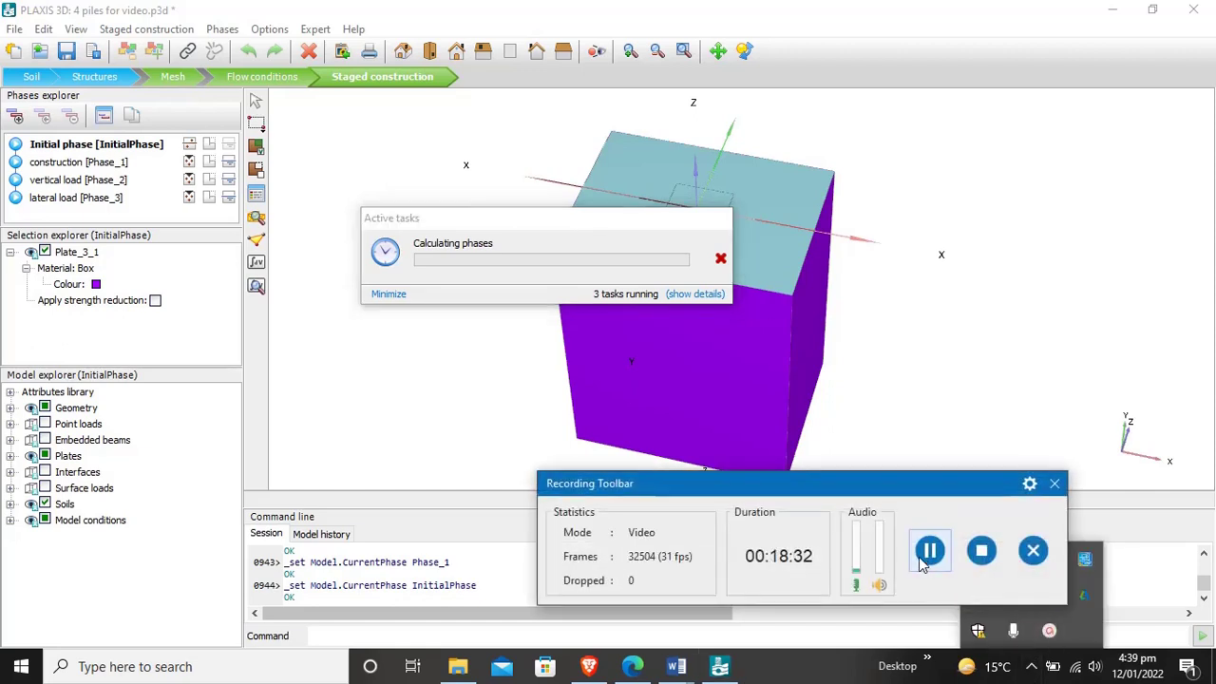